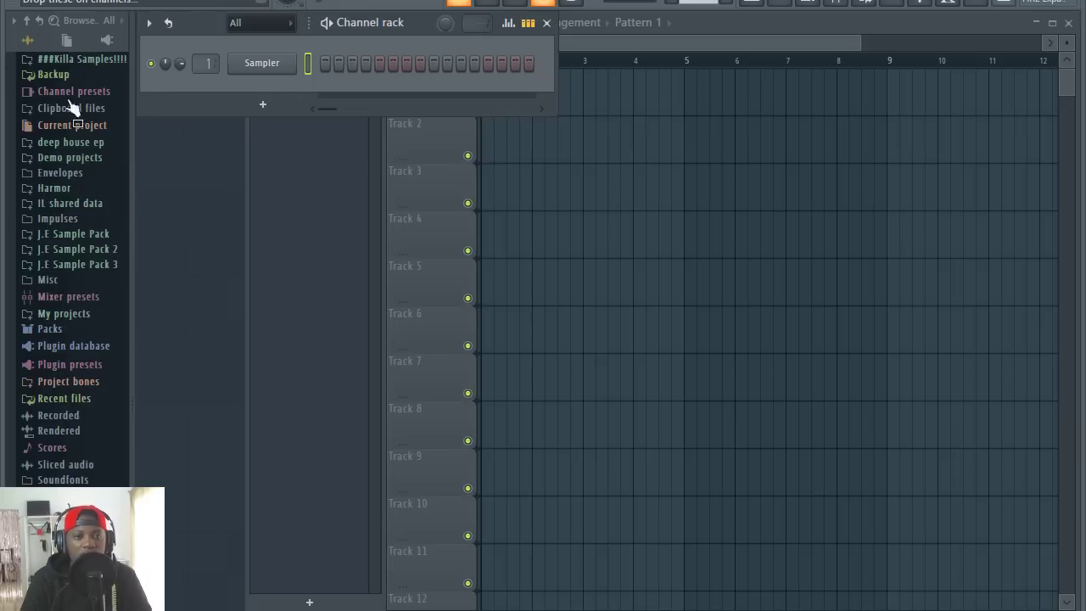
# Step: Widen the browser and open the Kick folder of the XdizzleMusic SA Deep House sample pack
pyautogui.moveTo(134, 162); pyautogui.dragTo(170, 165)
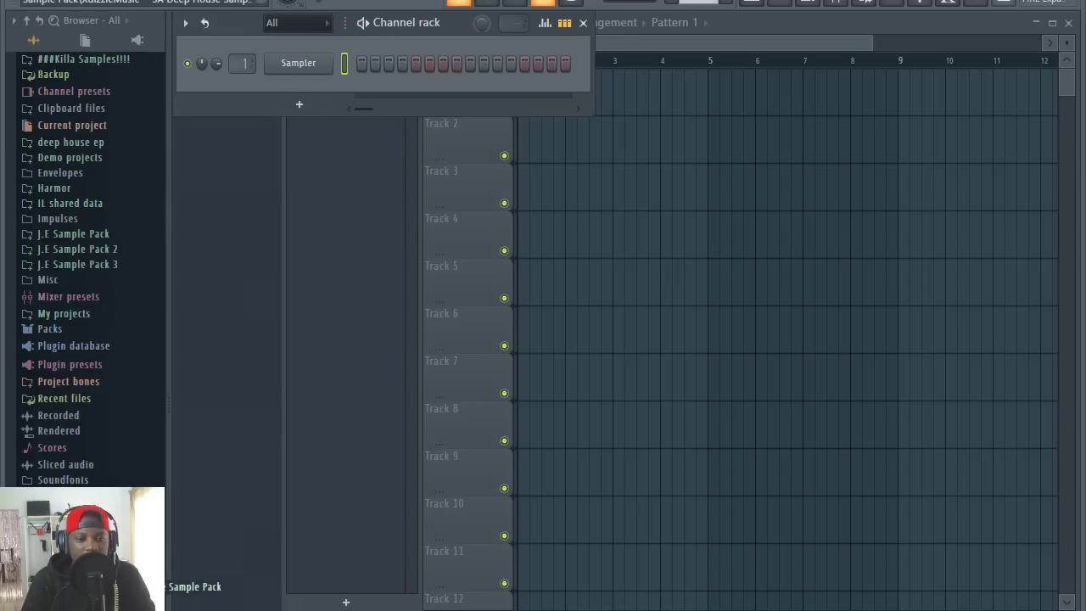
pyautogui.scroll(-3, 102, 425)
pyautogui.moveTo(169, 473); pyautogui.dragTo(176, 473)
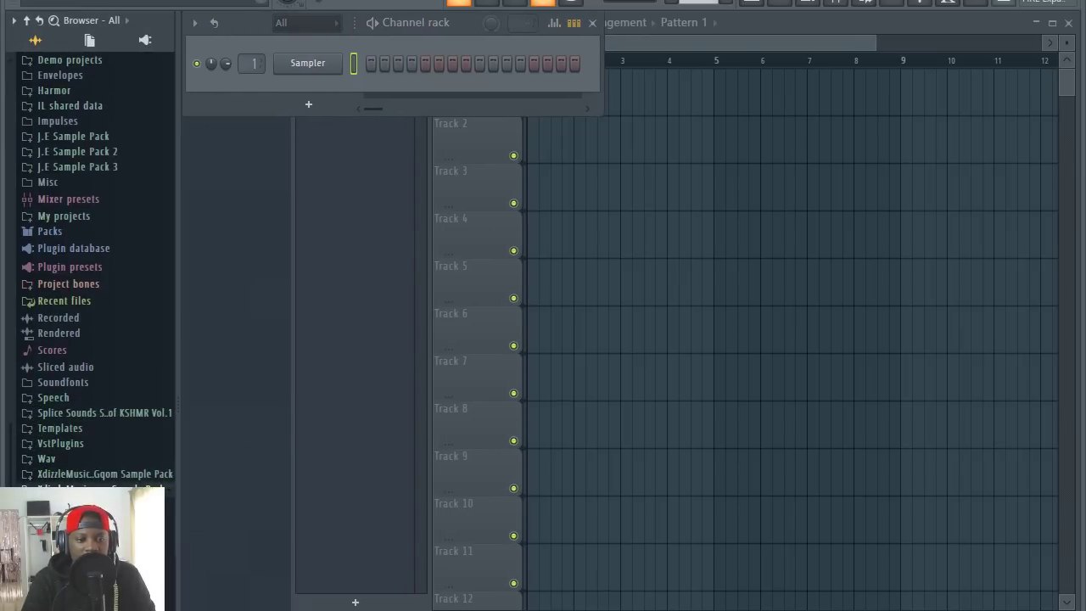
pyautogui.scroll(-10, 102, 449)
pyautogui.click(83, 382)
pyautogui.click(81, 298)
# Step: Audition kick samples and load Kick (16) onto the existing Sampler channel
pyautogui.click(78, 284)
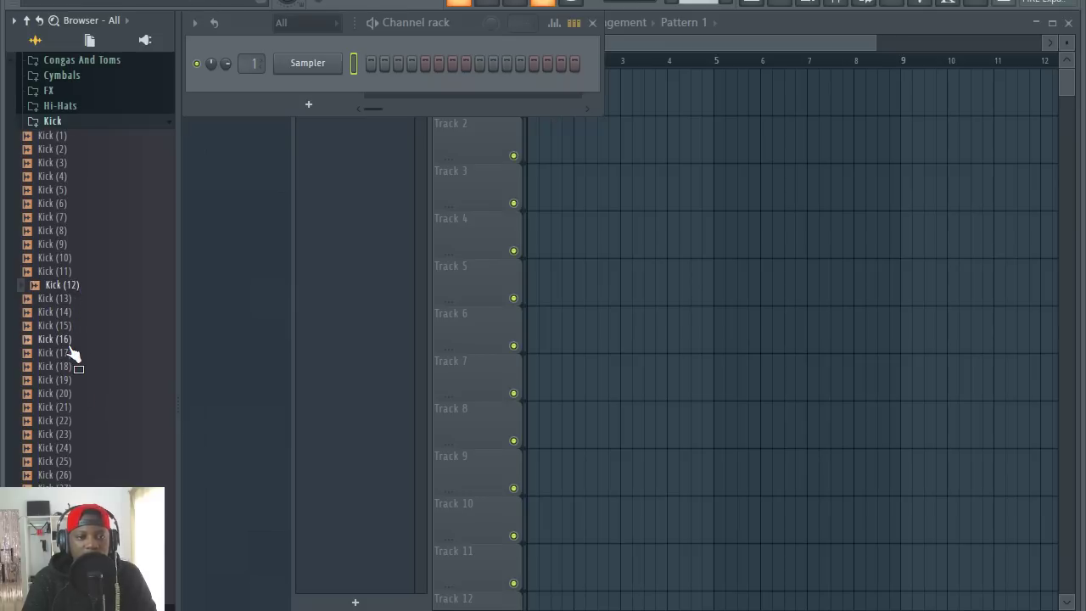
pyautogui.click(71, 341)
pyautogui.moveTo(72, 354); pyautogui.dragTo(315, 70)
# Step: Raise the Trim amount in the Kick (16) sampler settings and return to the channel rack
pyautogui.click(310, 64)
pyautogui.moveTo(649, 330); pyautogui.dragTo(650, 293)
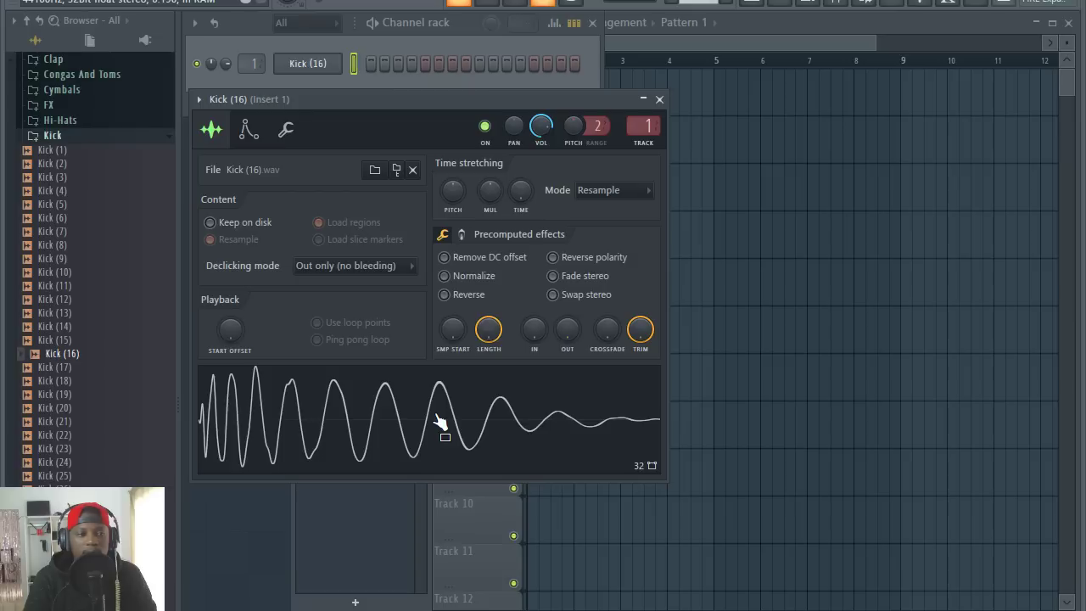
pyautogui.click(469, 30)
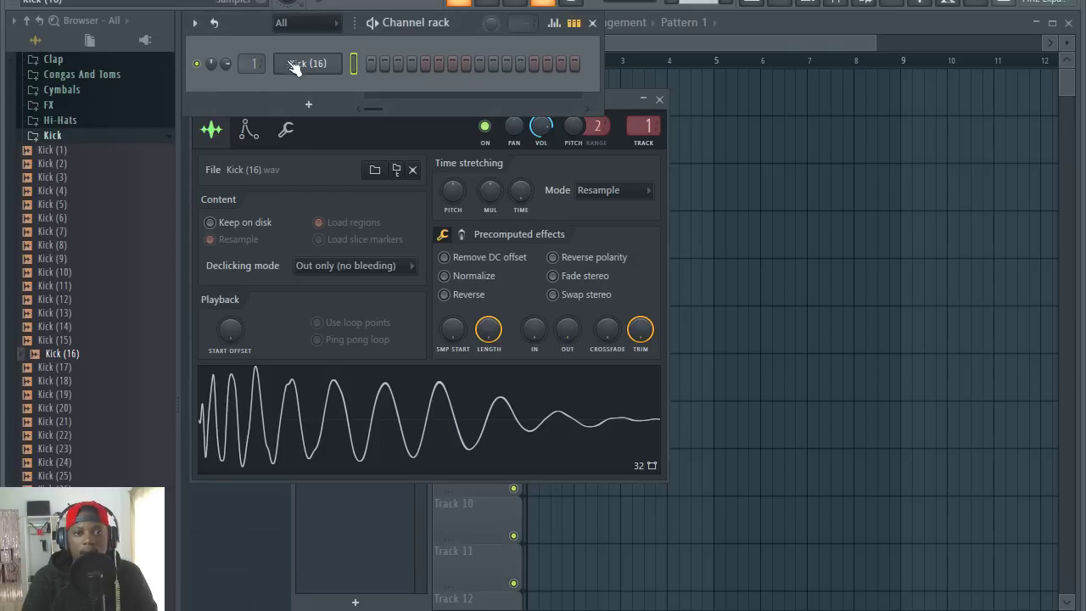
# Step: Set the project tempo using the 120 BPM preset
pyautogui.rightClick(297, 65)
pyautogui.rightClick(418, 0)
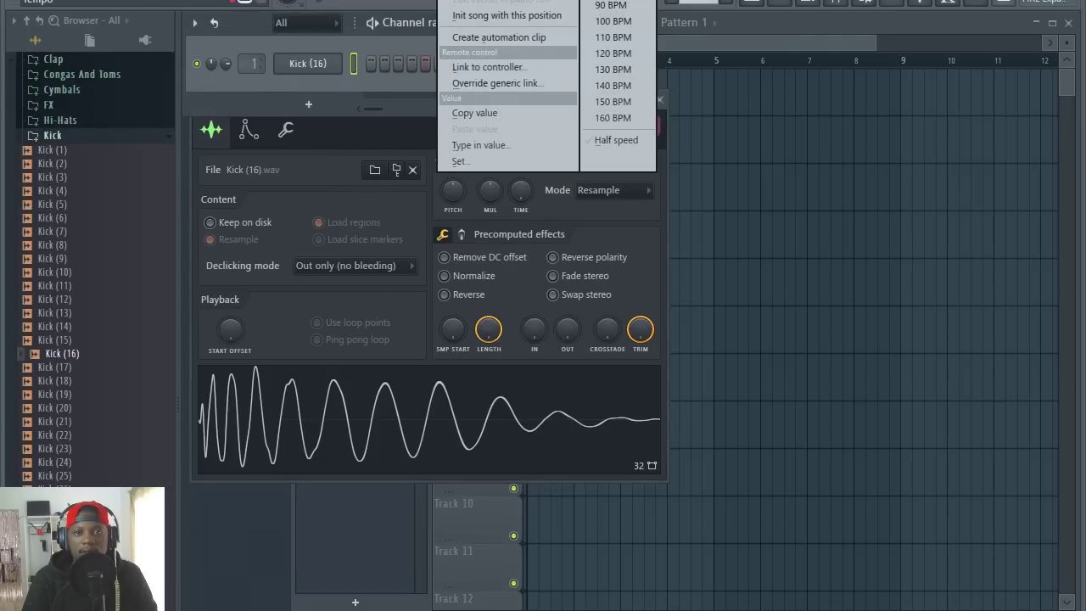
pyautogui.click(614, 53)
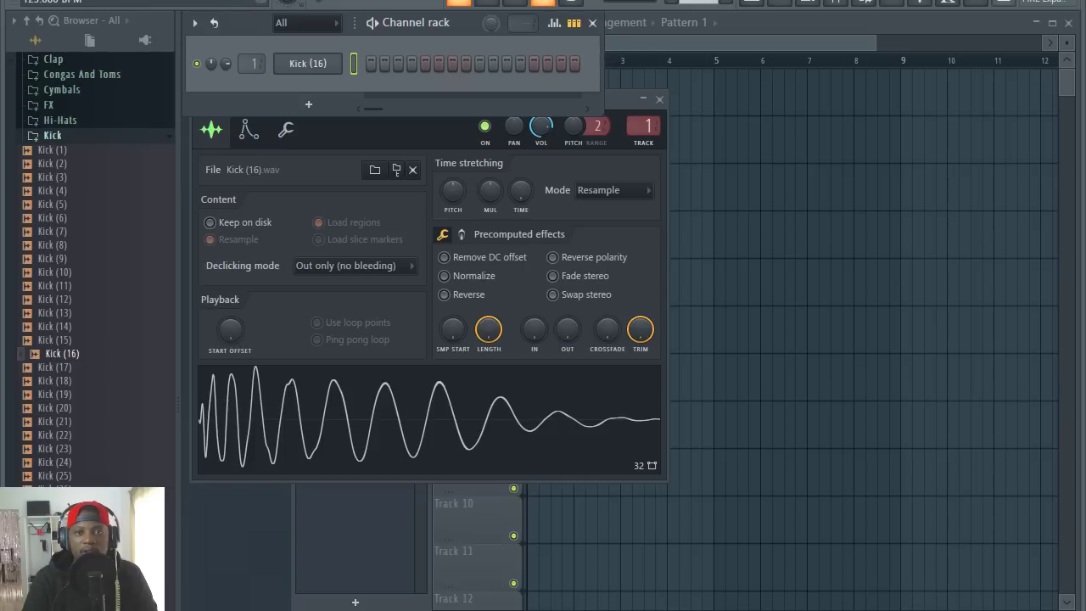
# Step: Fill each 4 steps of the Kick (16) channel and lay Pattern 1 clips along Track 1 for four bars
pyautogui.rightClick(306, 65)
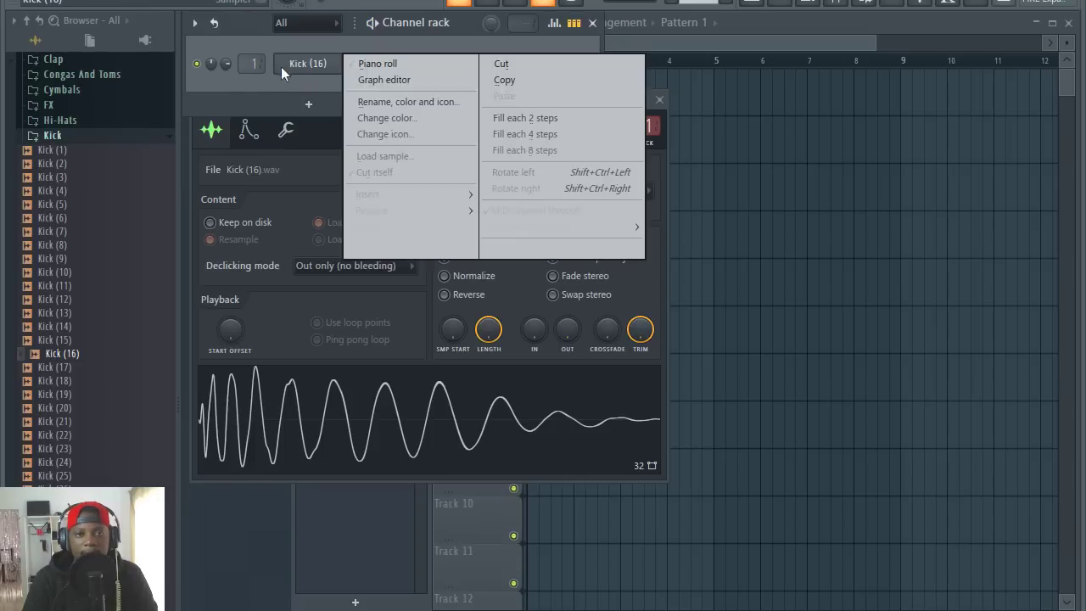
pyautogui.click(526, 134)
pyautogui.click(752, 3)
pyautogui.moveTo(540, 104); pyautogui.dragTo(679, 110)
pyautogui.click(245, 45)
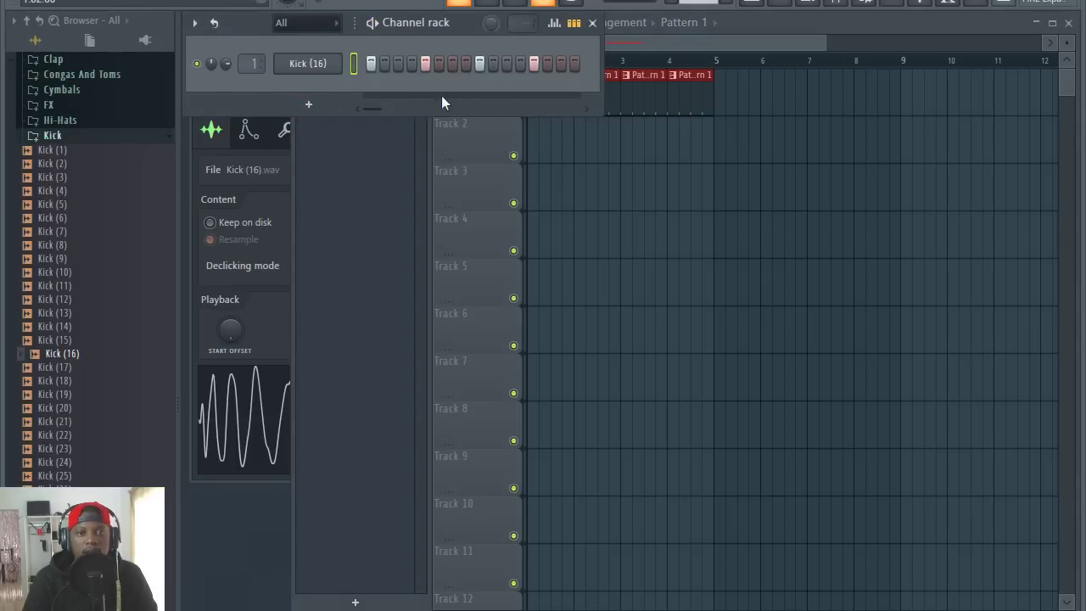
pyautogui.click(737, 38)
pyautogui.moveTo(1065, 49); pyautogui.dragTo(1065, 57)
# Step: Add Kick (10) as a new channel and place a single hit on step 12
pyautogui.moveTo(54, 190); pyautogui.dragTo(72, 208)
pyautogui.moveTo(67, 271); pyautogui.dragTo(271, 85)
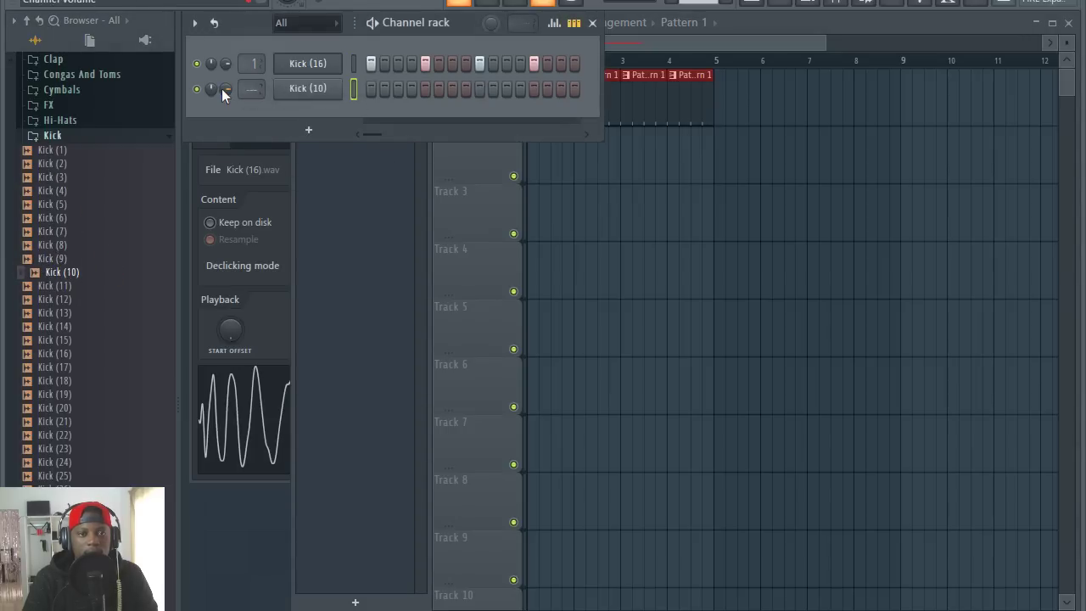
pyautogui.click(314, 90)
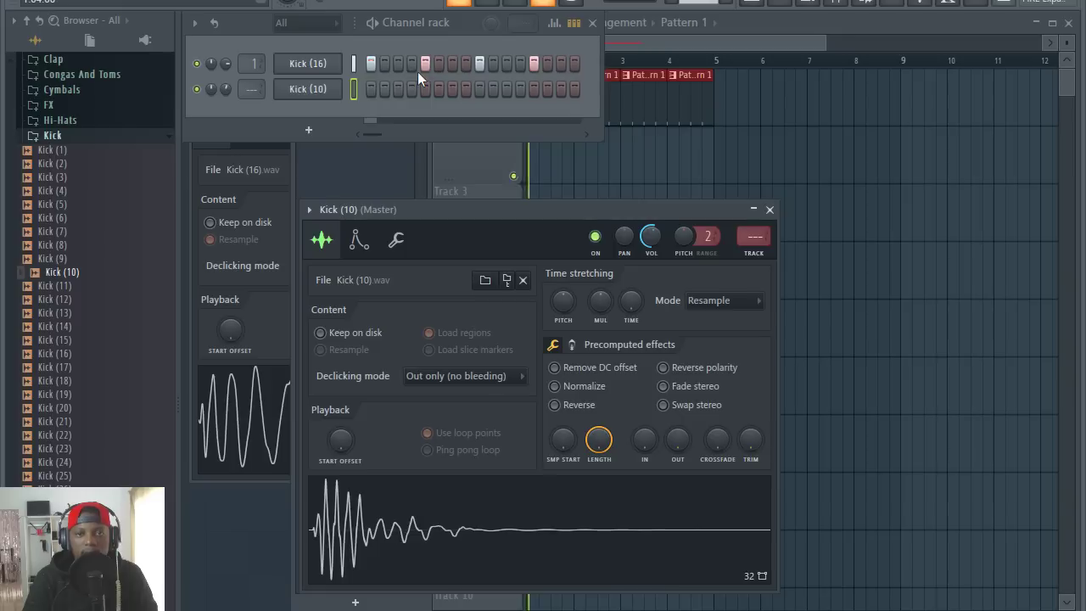
pyautogui.click(520, 90)
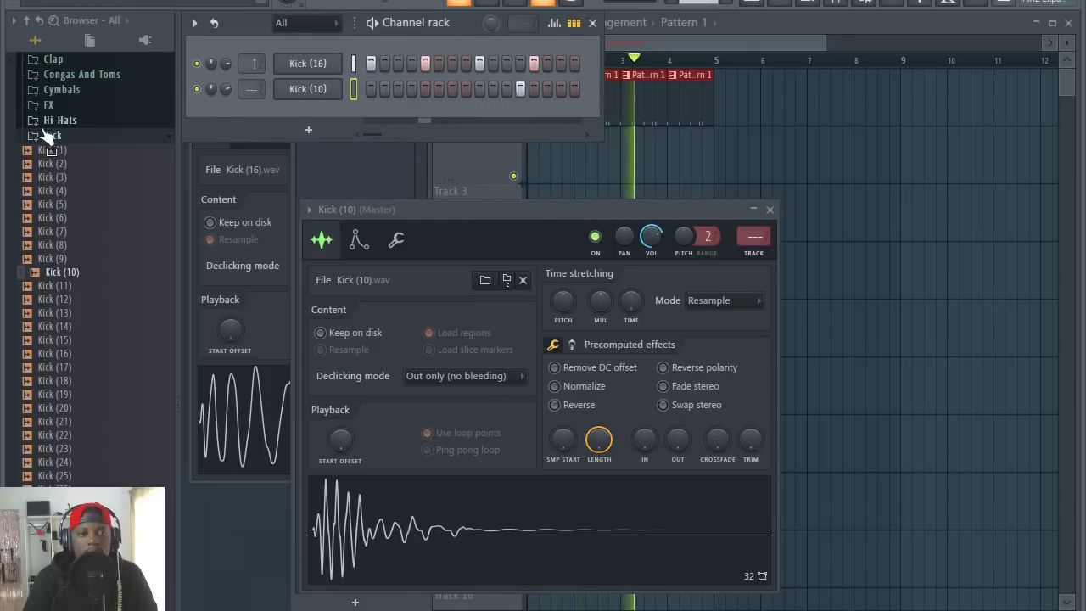
pyautogui.click(441, 89)
pyautogui.click(445, 92)
# Step: Add Kick (35) as a new channel, lower its volume, and place a hit on step 7
pyautogui.scroll(-1, 85, 458)
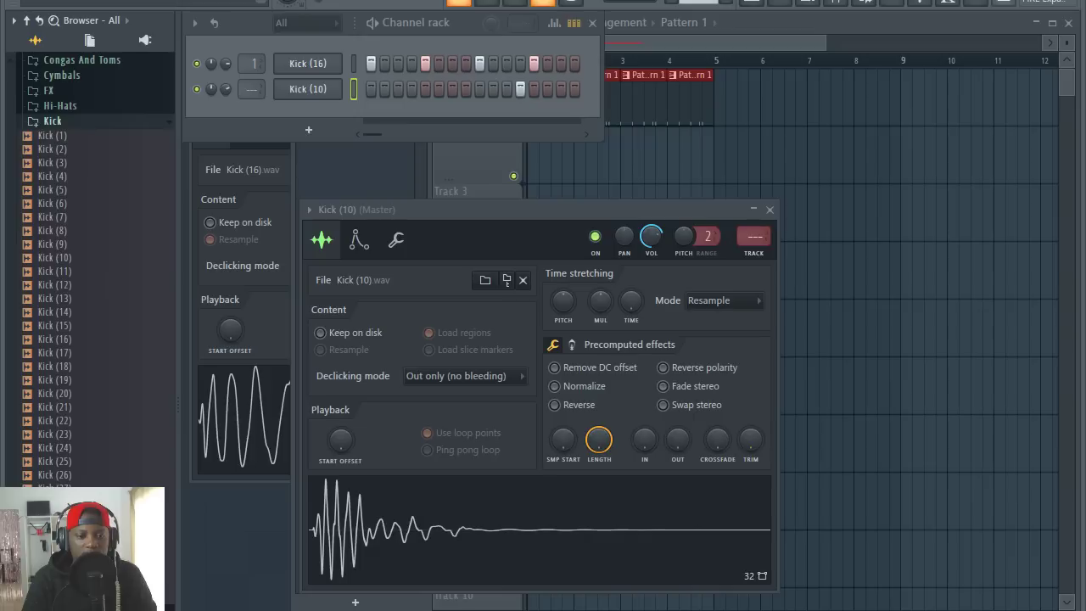
pyautogui.moveTo(56, 598); pyautogui.dragTo(309, 116)
pyautogui.moveTo(226, 114); pyautogui.dragTo(226, 135)
pyautogui.click(453, 114)
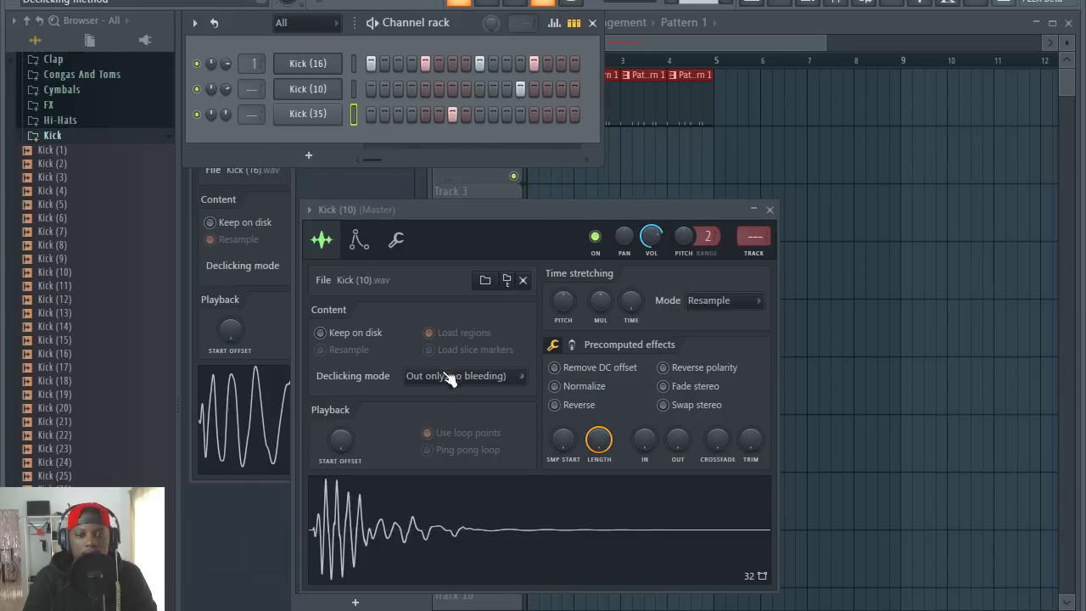
pyautogui.click(303, 119)
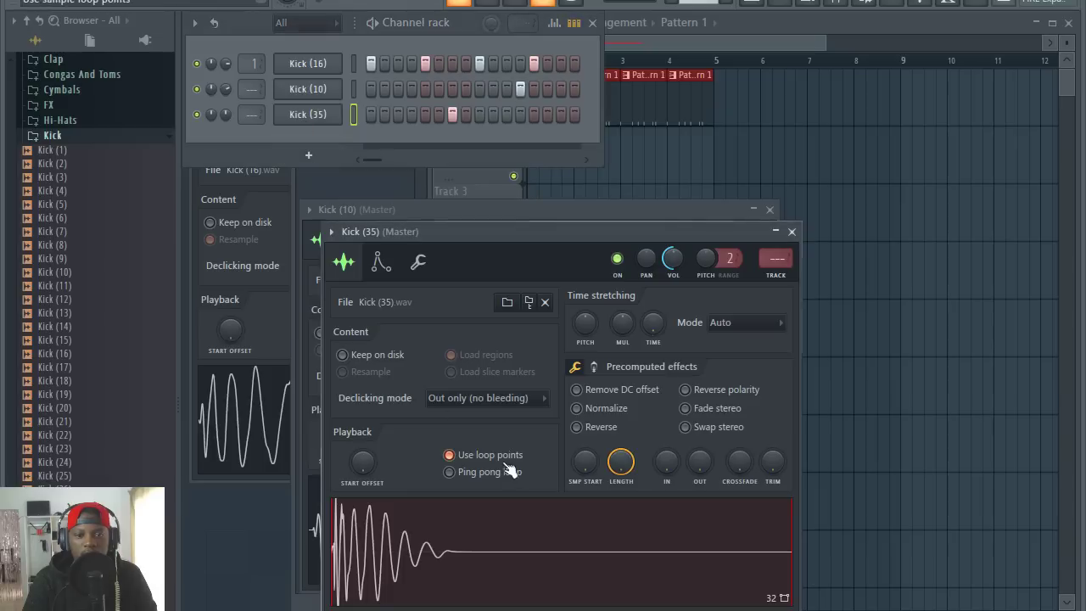
# Step: Increase the channel rack swing and rebalance the kicks, raising Kick (10) and lowering Kick (35)
pyautogui.moveTo(492, 30); pyautogui.dragTo(491, 8)
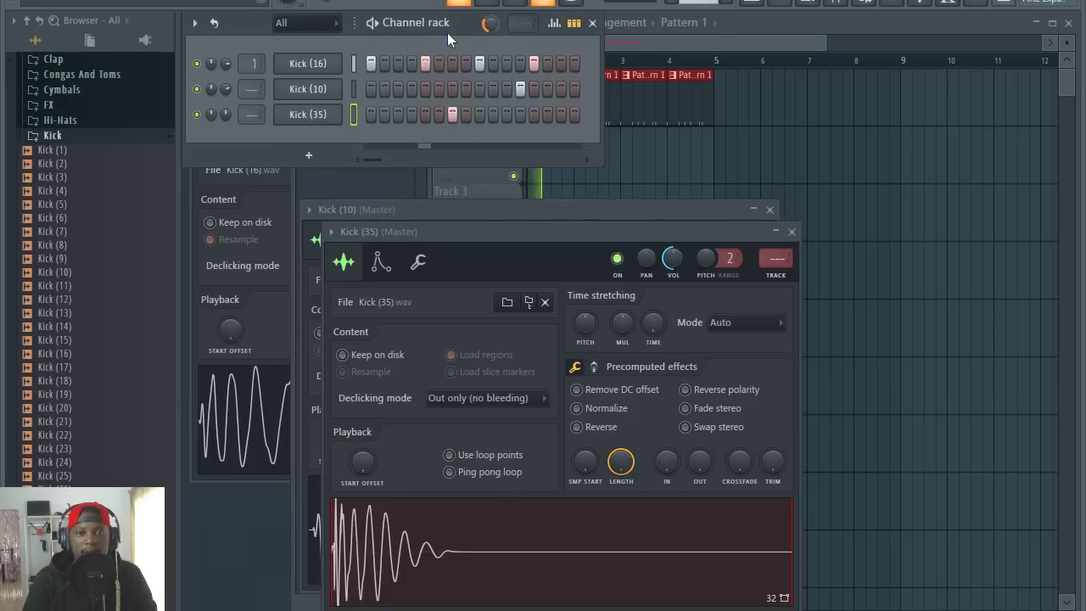
pyautogui.click(43, 135)
pyautogui.moveTo(225, 89); pyautogui.dragTo(226, 60)
pyautogui.moveTo(226, 115); pyautogui.dragTo(226, 130)
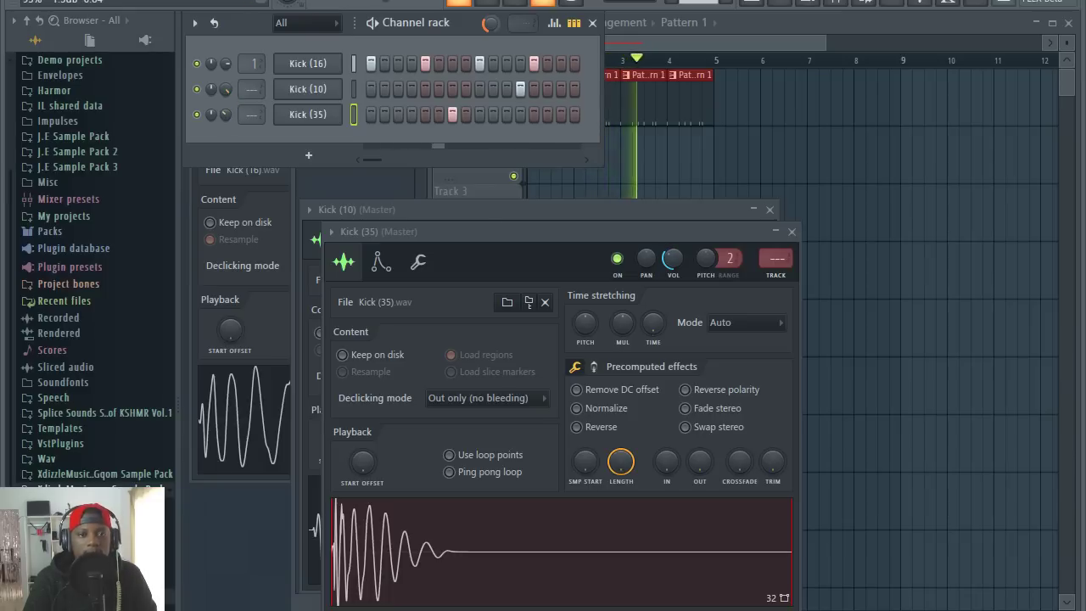
# Step: Route Kick (10) to mixer track 2, cutting its low EQ band by 18 dB and sending it to the Reverb track
pyautogui.click(328, 92)
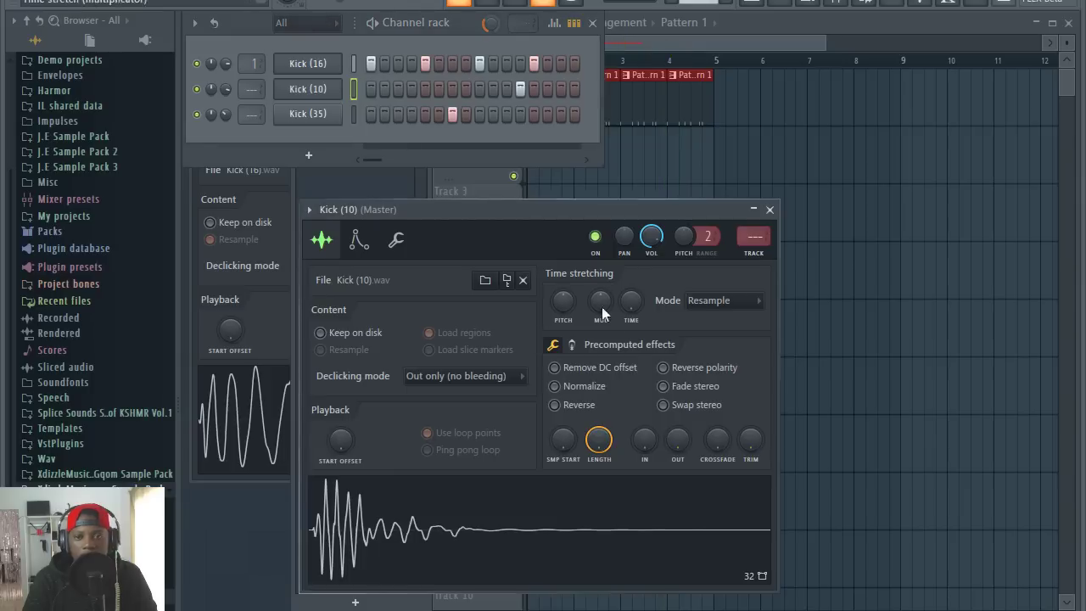
pyautogui.click(758, 254)
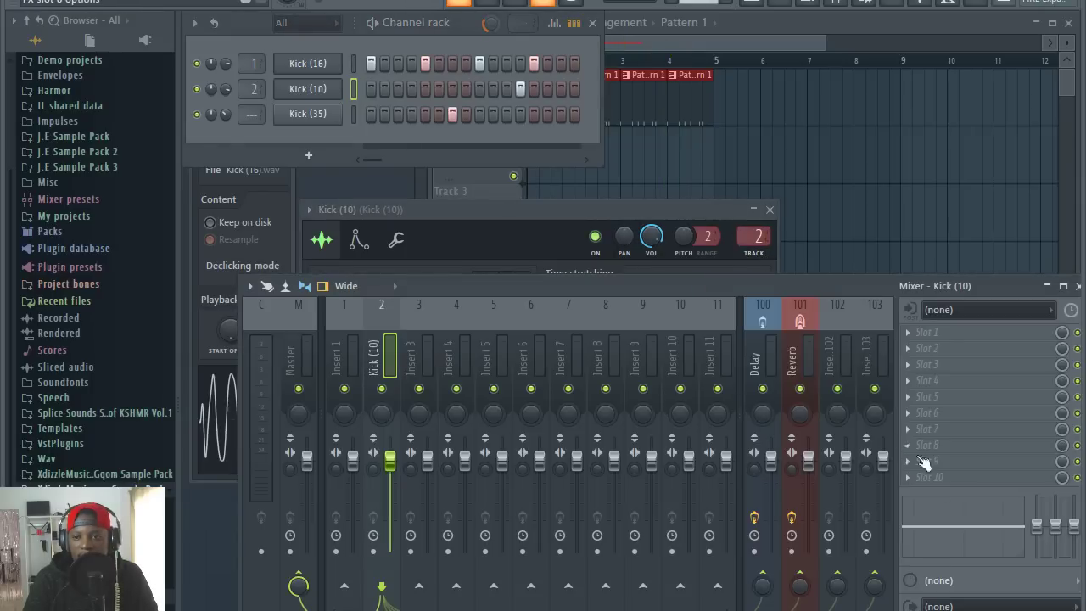
pyautogui.moveTo(911, 528); pyautogui.dragTo(911, 556)
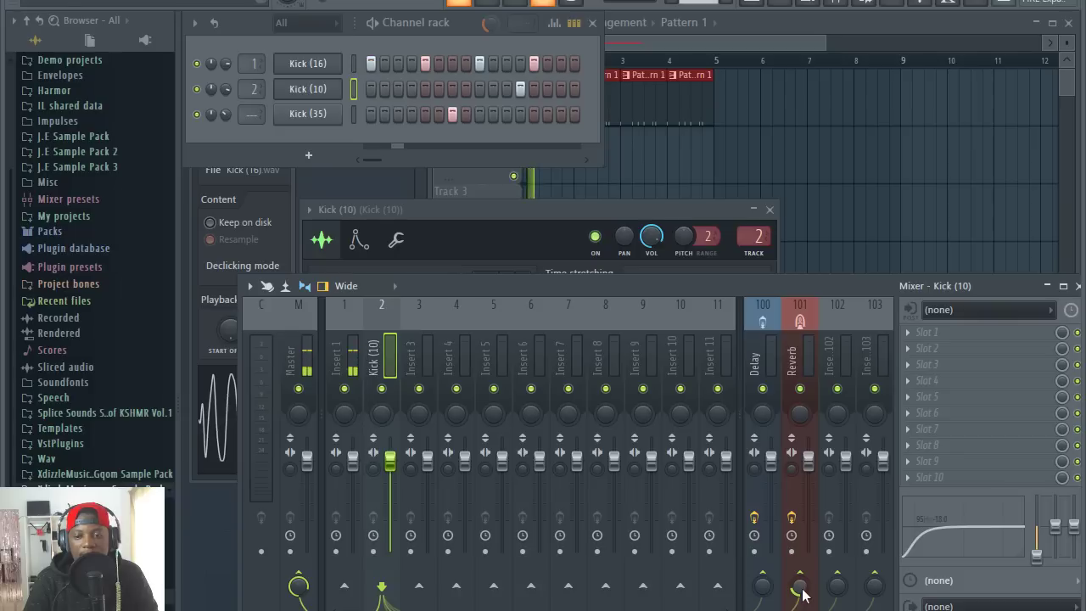
pyautogui.moveTo(802, 594); pyautogui.dragTo(803, 582)
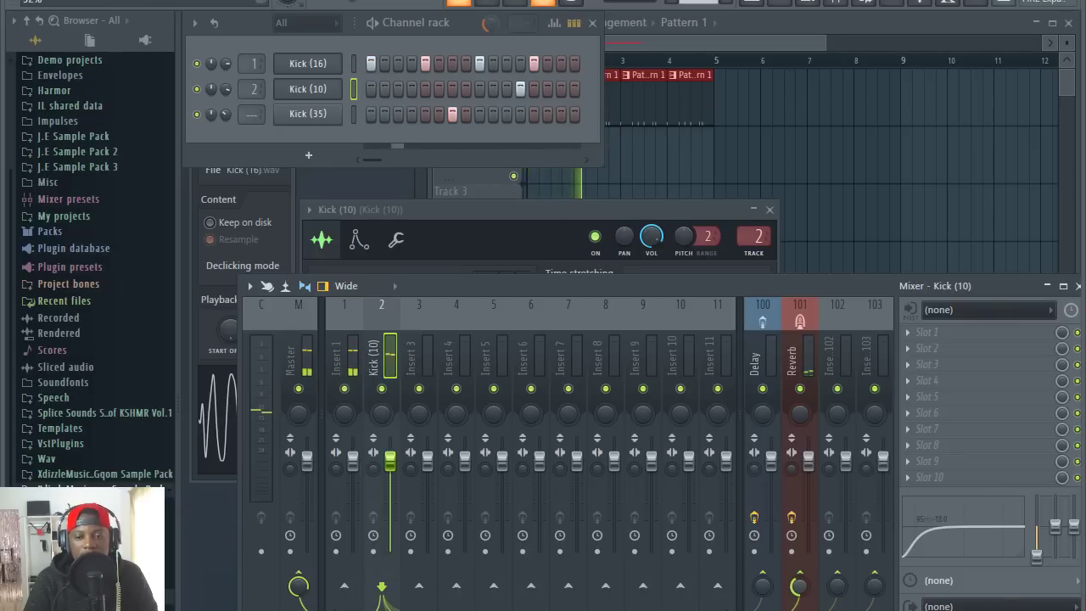
pyautogui.moveTo(914, 538); pyautogui.dragTo(917, 538)
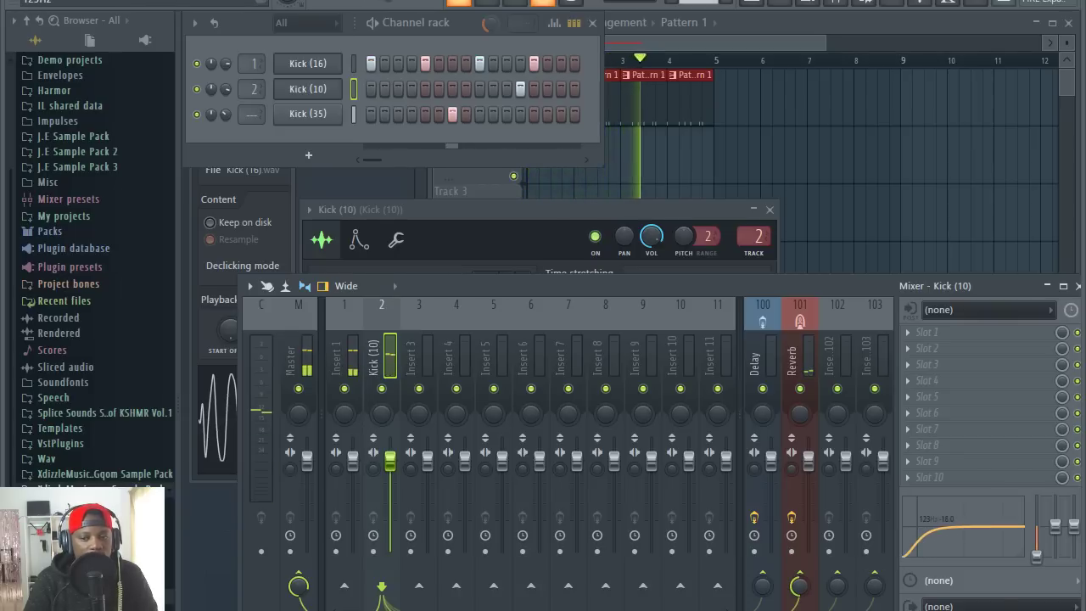
# Step: Lower the decay of Fruity Reeverb 2 on the Reverb mixer track and close the plugin
pyautogui.click(805, 360)
pyautogui.click(984, 332)
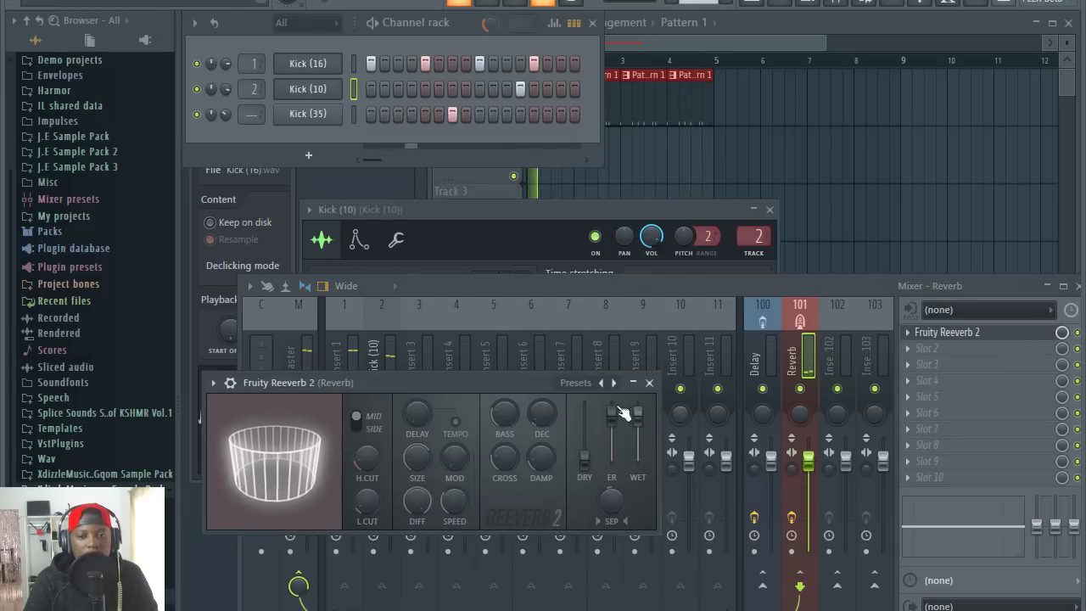
pyautogui.moveTo(553, 409); pyautogui.dragTo(553, 433)
pyautogui.click(649, 382)
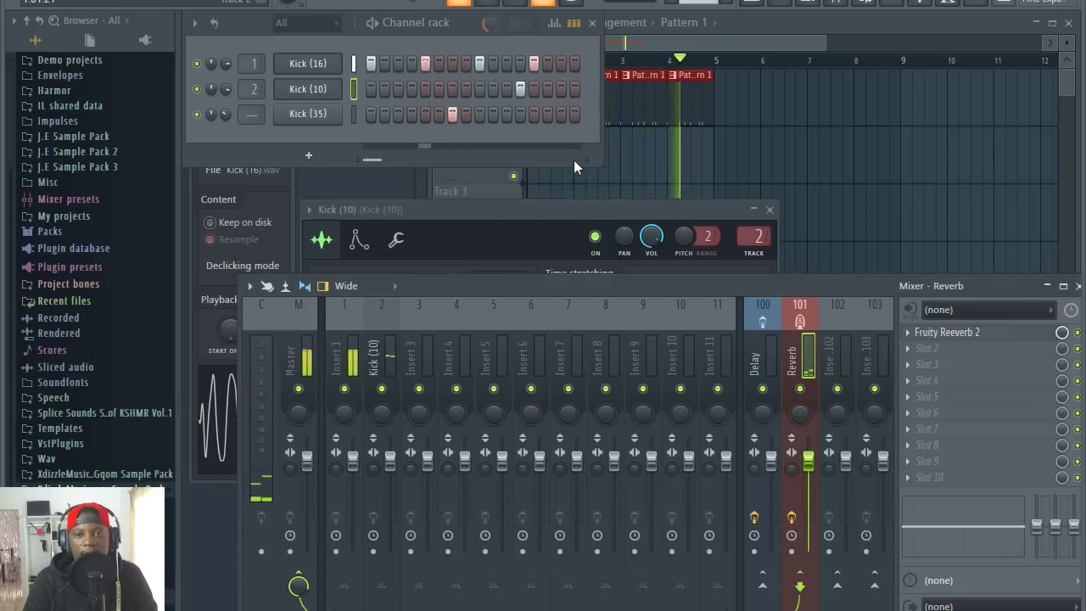
# Step: Open Pattern 1's piano roll from the playlist and stop playback
pyautogui.click(633, 112)
pyautogui.doubleClick(633, 112)
pyautogui.press('space')
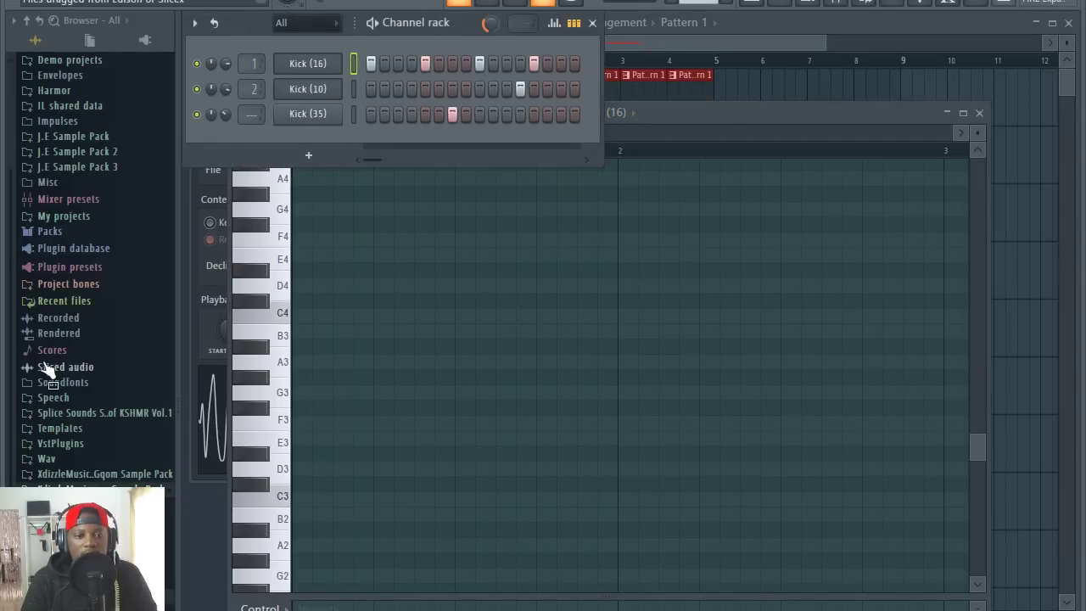
# Step: Add Hi-Hat (80) from the Hi-Hats folder as a new channel and fill all 16 steps
pyautogui.scroll(-20, 85, 420)
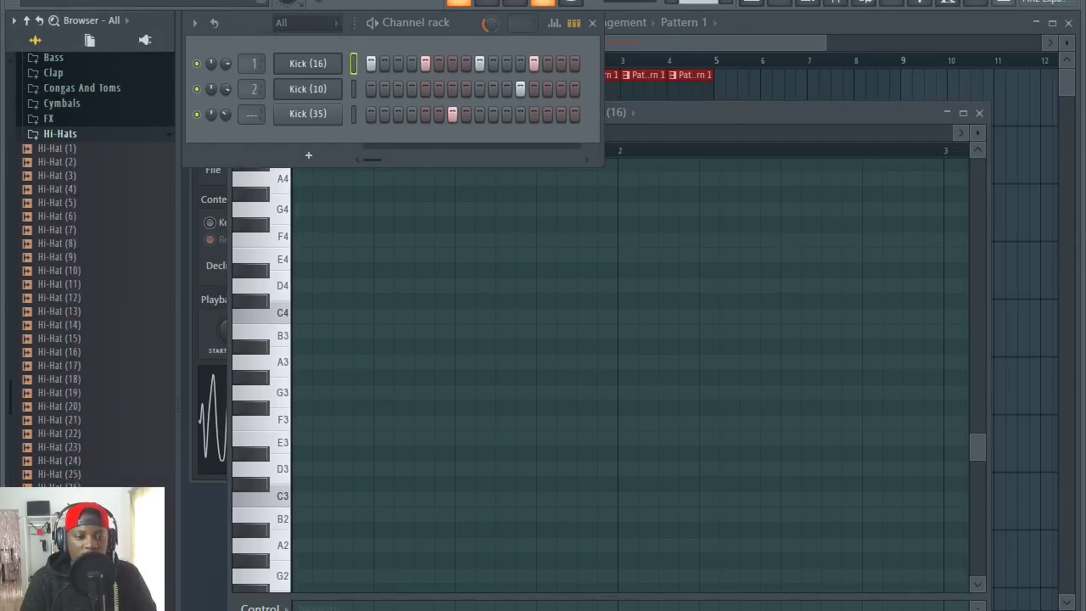
pyautogui.scroll(-10, 76, 424)
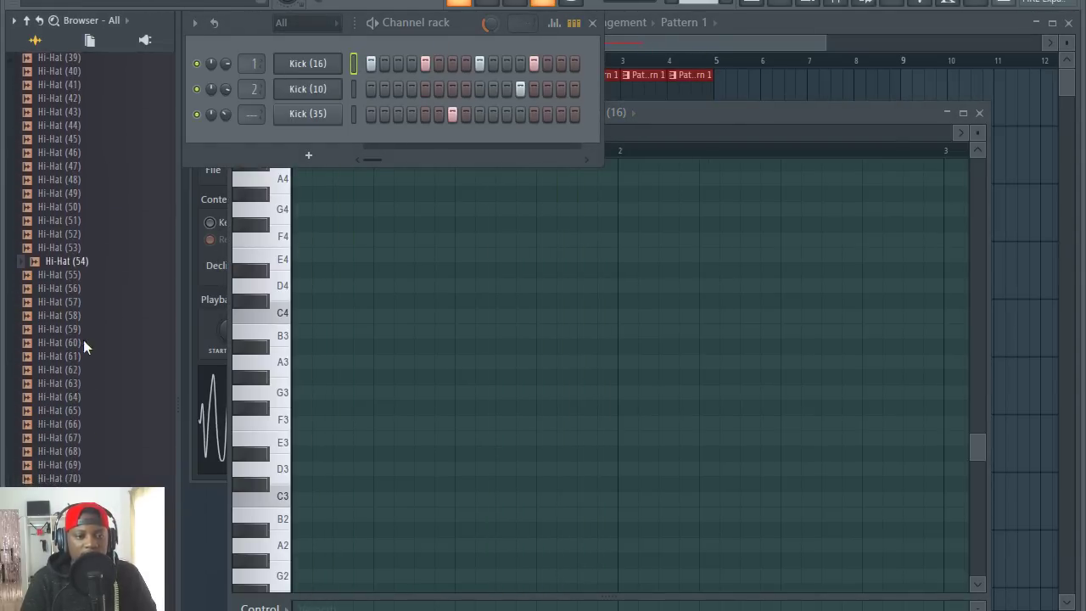
pyautogui.moveTo(66, 341)
pyautogui.mouseDown()
pyautogui.moveTo(73, 316)
pyautogui.moveTo(348, 106)
pyautogui.moveTo(314, 166)
pyautogui.moveTo(359, 146)
pyautogui.moveTo(572, 141)
pyautogui.mouseUp()
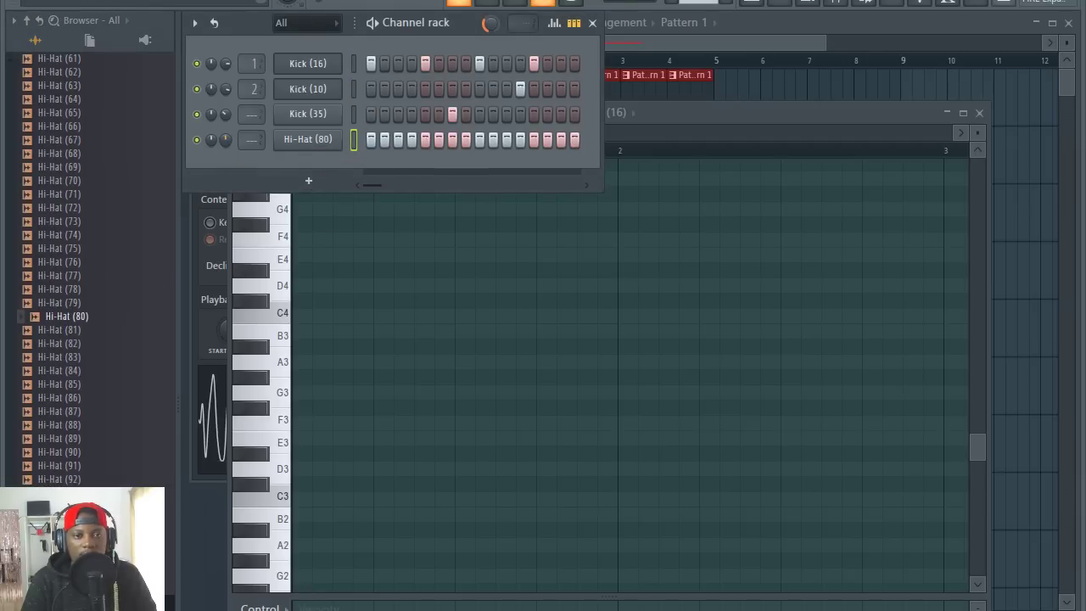
# Step: Audition other hi-hats and replace the Hi-Hat (80) sample with Hi-Hat (89)
pyautogui.click(119, 348)
pyautogui.click(101, 430)
pyautogui.click(102, 439)
pyautogui.moveTo(87, 443); pyautogui.dragTo(321, 144)
# Step: Add Hi-Hat (84) as a new channel with hits on steps 5 and 9, and lower its volume
pyautogui.click(106, 317)
pyautogui.click(97, 371)
pyautogui.click(97, 383)
pyautogui.click(75, 357)
pyautogui.moveTo(75, 378); pyautogui.dragTo(334, 161)
pyautogui.click(425, 166)
pyautogui.click(480, 165)
pyautogui.moveTo(226, 166); pyautogui.dragTo(226, 184)
# Step: Add Hi-Hat (93) as a new channel with hits on steps 3 and 7
pyautogui.click(75, 466)
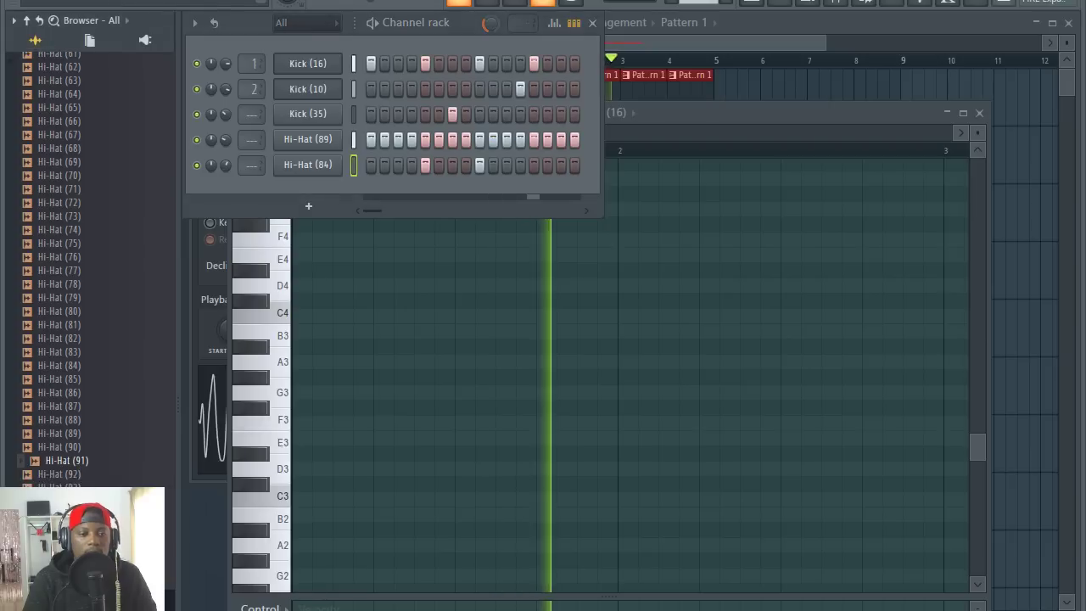
pyautogui.moveTo(75, 490); pyautogui.dragTo(323, 197)
pyautogui.click(397, 191)
pyautogui.click(462, 194)
pyautogui.click(463, 192)
pyautogui.click(452, 191)
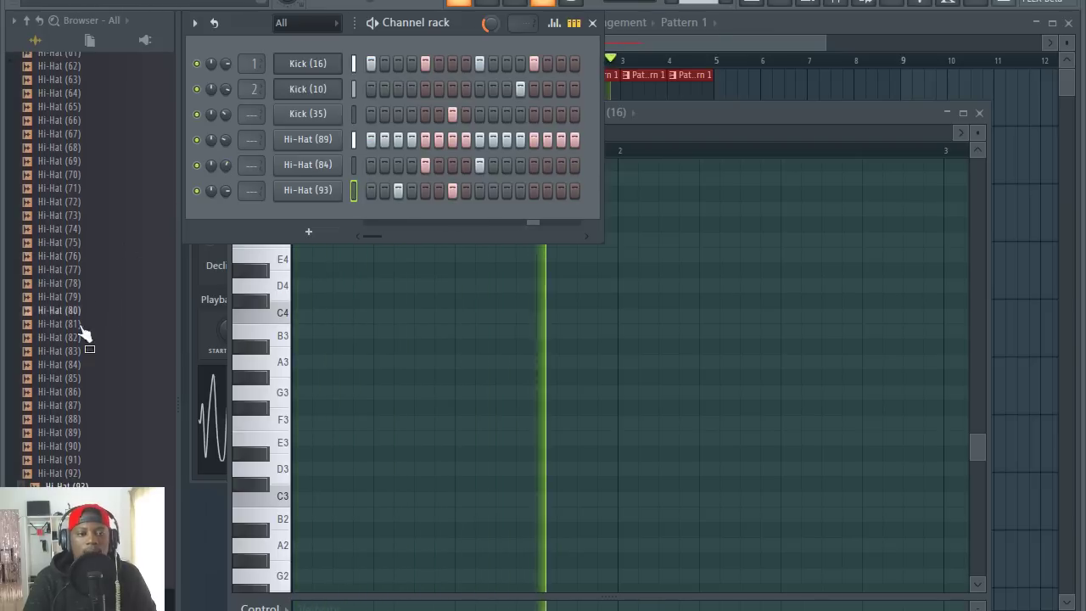
# Step: Add Hi-Hat (13) as a channel filled on each 4 steps, lower its volume, and play the beat
pyautogui.scroll(10, 85, 433)
pyautogui.scroll(8, 84, 431)
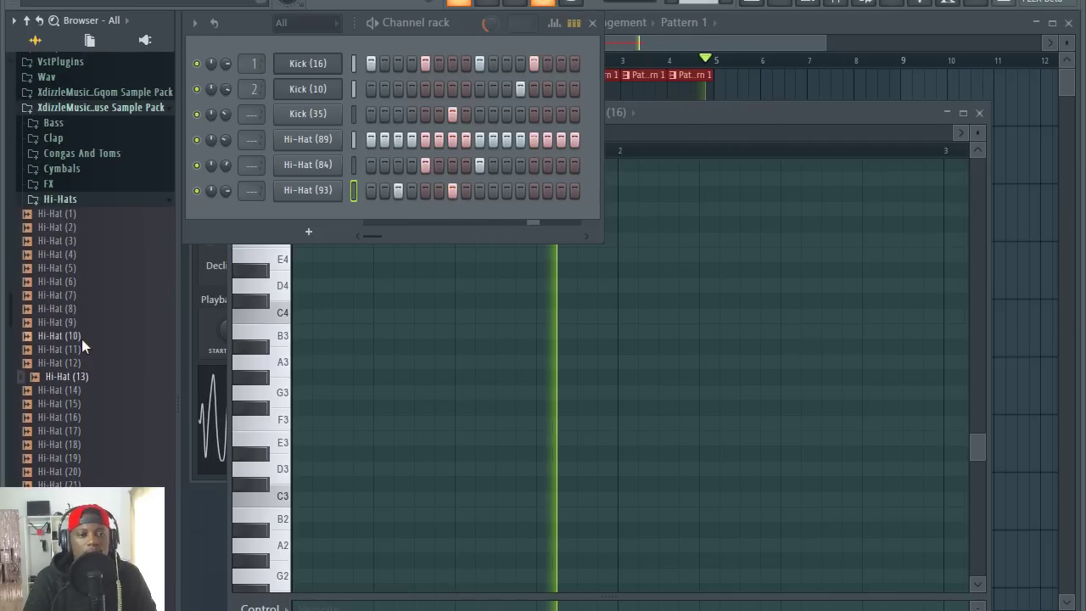
pyautogui.moveTo(78, 378); pyautogui.dragTo(306, 216)
pyautogui.rightClick(306, 216)
pyautogui.click(572, 287)
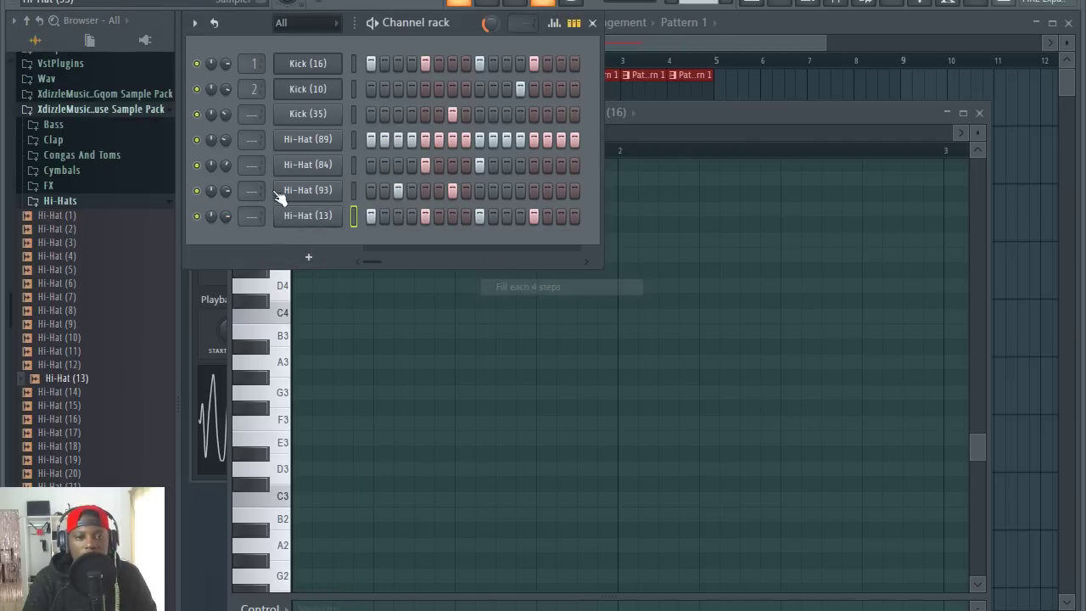
pyautogui.moveTo(224, 215); pyautogui.dragTo(225, 231)
pyautogui.press('space')
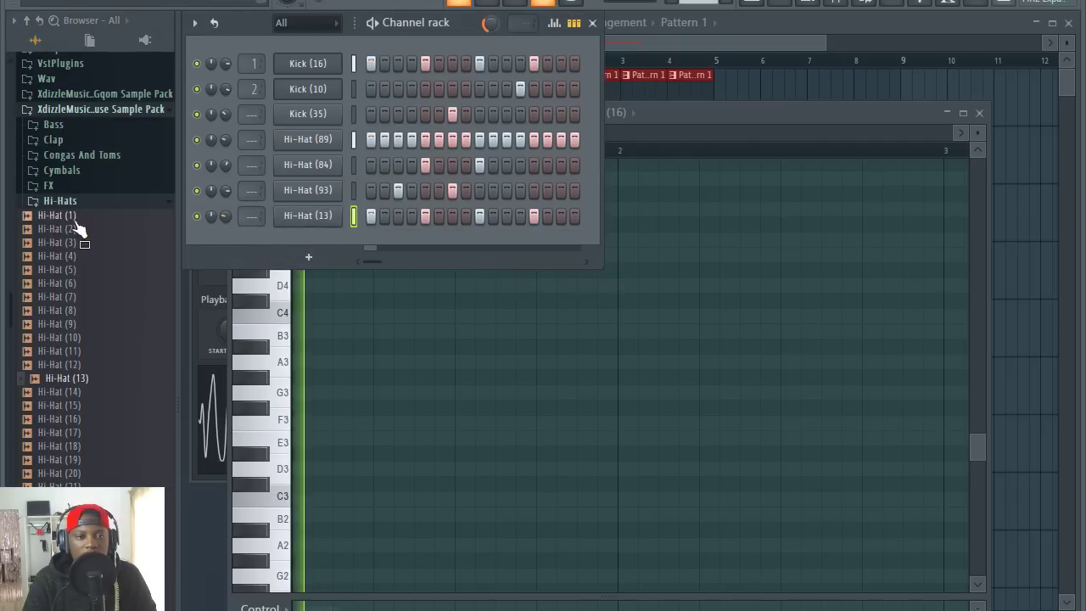
# Step: Add Cymbal (32) from the Cymbals samples as a new channel, fill each 4 steps, and play the beat
pyautogui.scroll(6, 79, 213)
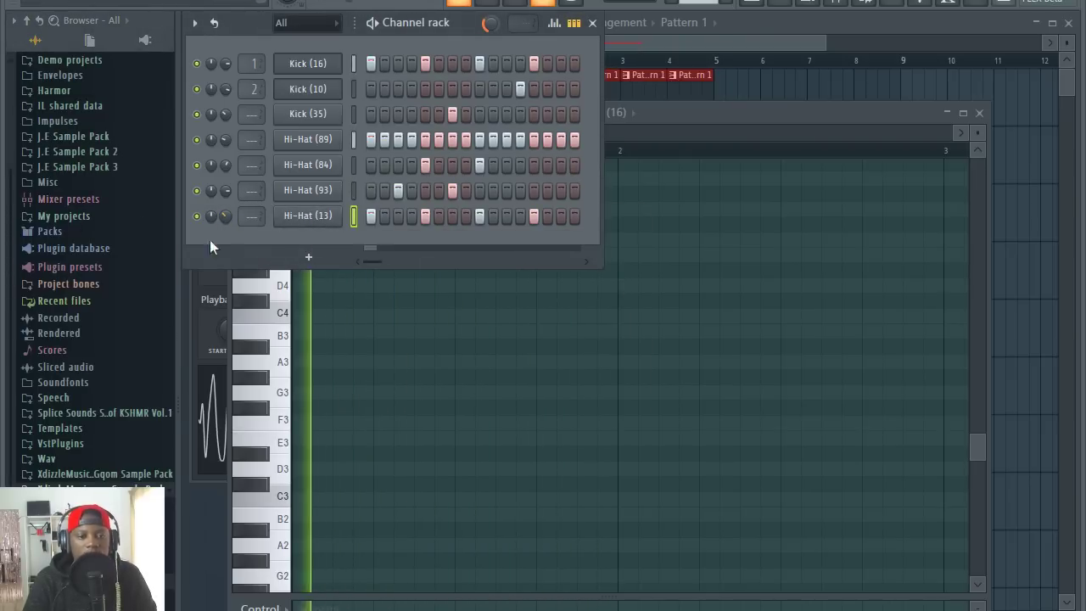
pyautogui.scroll(-9, 53, 347)
pyautogui.press('space')
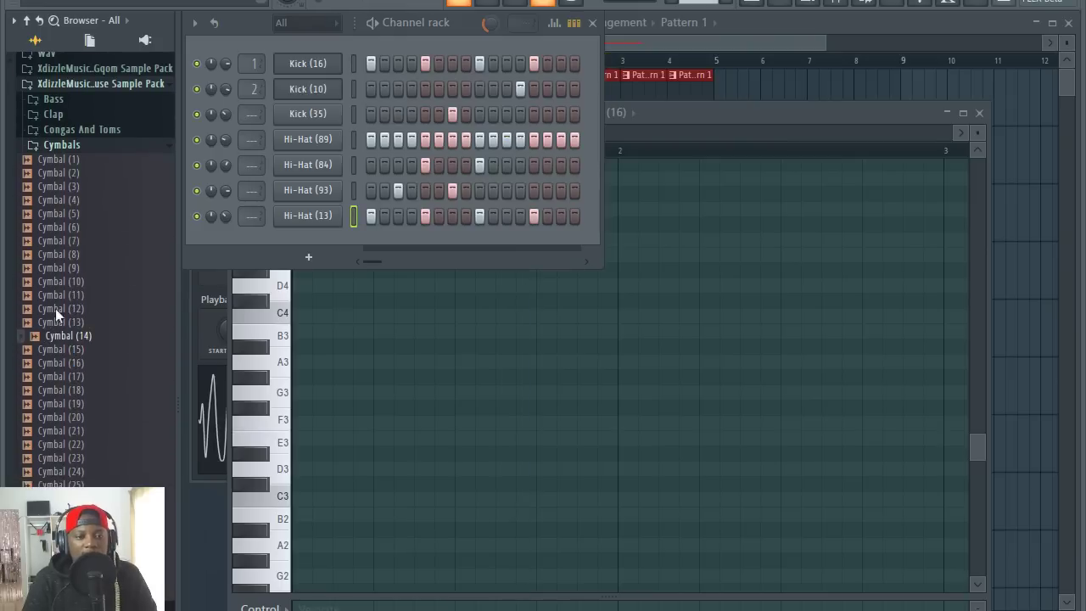
pyautogui.click(102, 418)
pyautogui.click(76, 485)
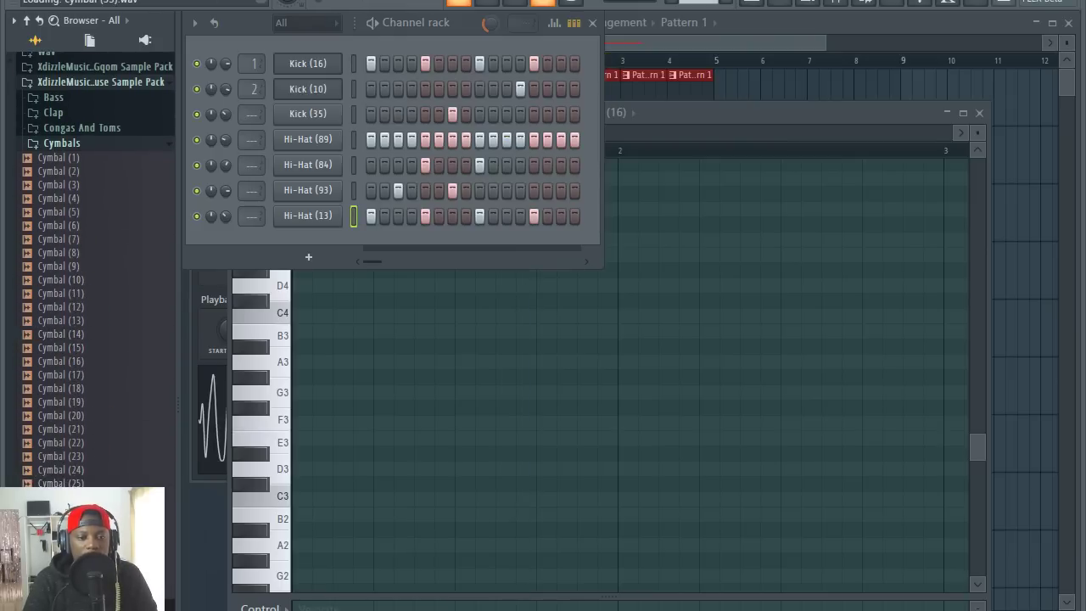
pyautogui.moveTo(270, 321); pyautogui.dragTo(299, 229)
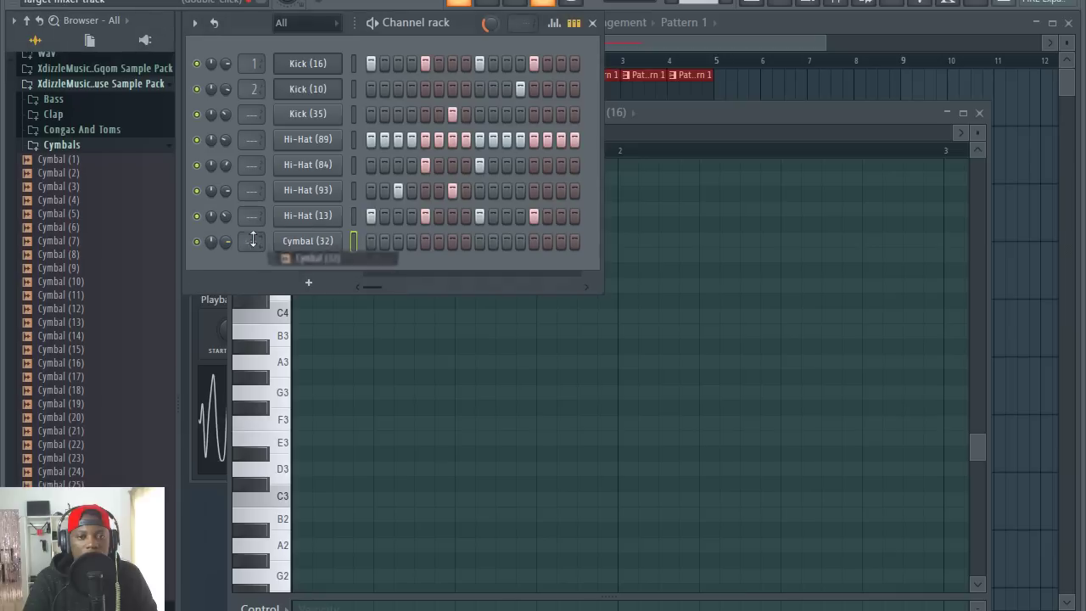
pyautogui.rightClick(303, 246)
pyautogui.click(523, 312)
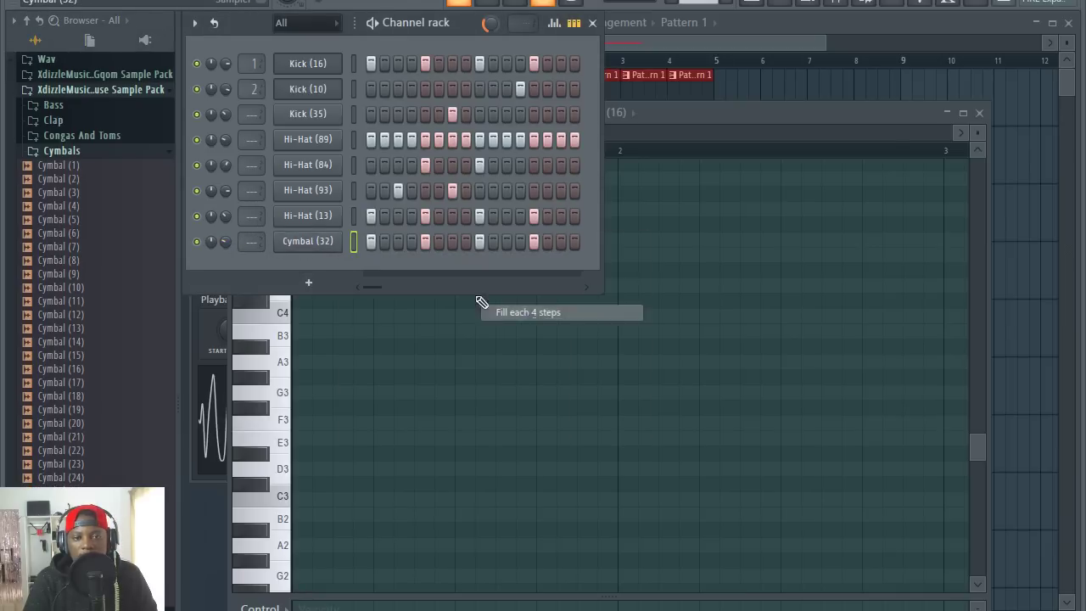
pyautogui.press('space')
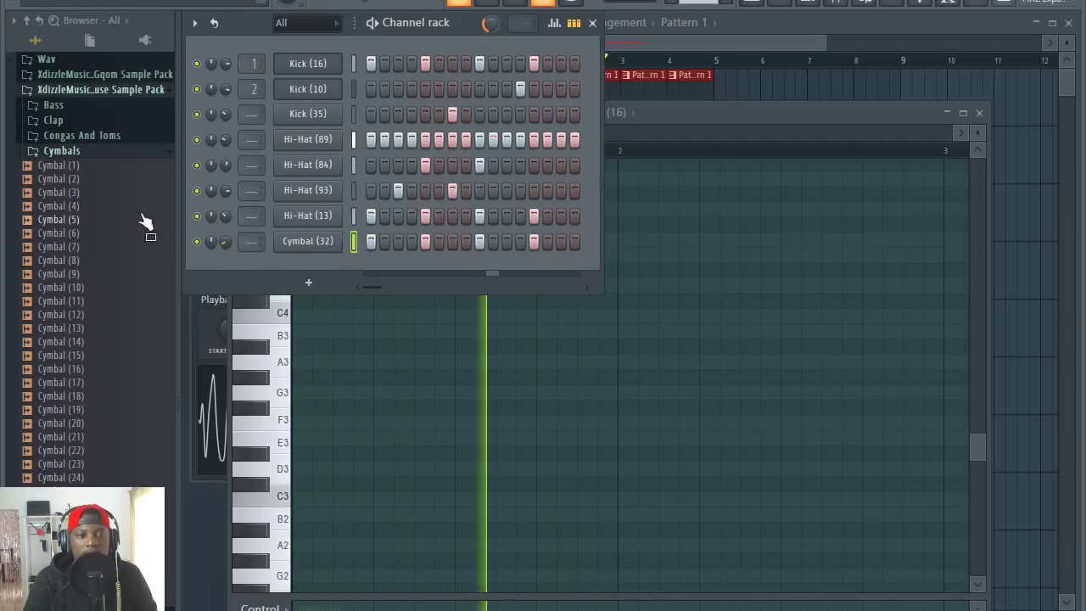
# Step: Collapse the Cymbals sample folder and mute the Kick (16) channel while the song plays
pyautogui.click(95, 152)
pyautogui.click(802, 17)
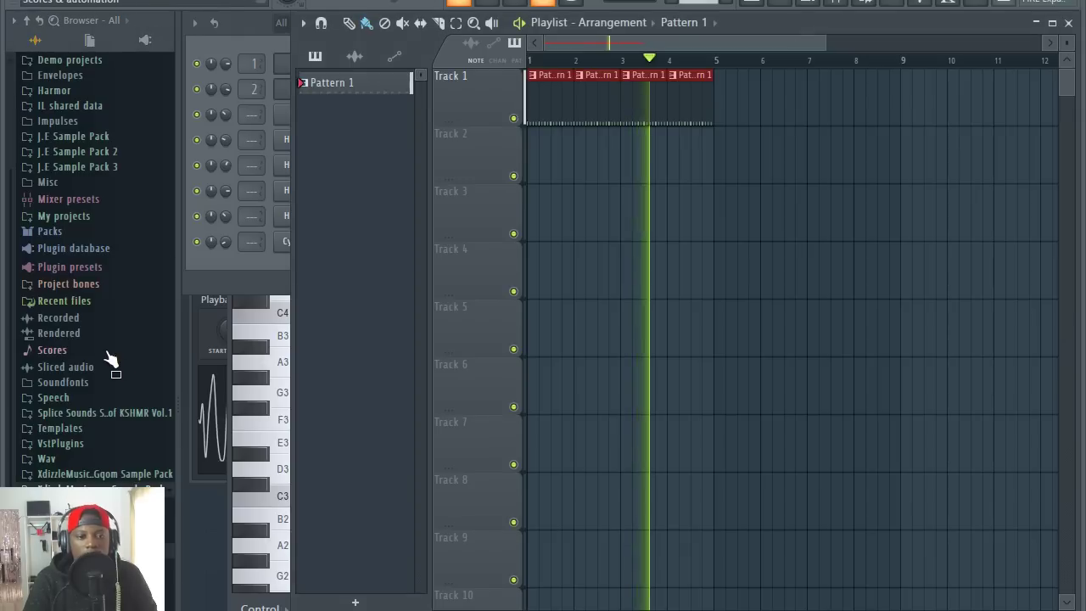
pyautogui.click(255, 48)
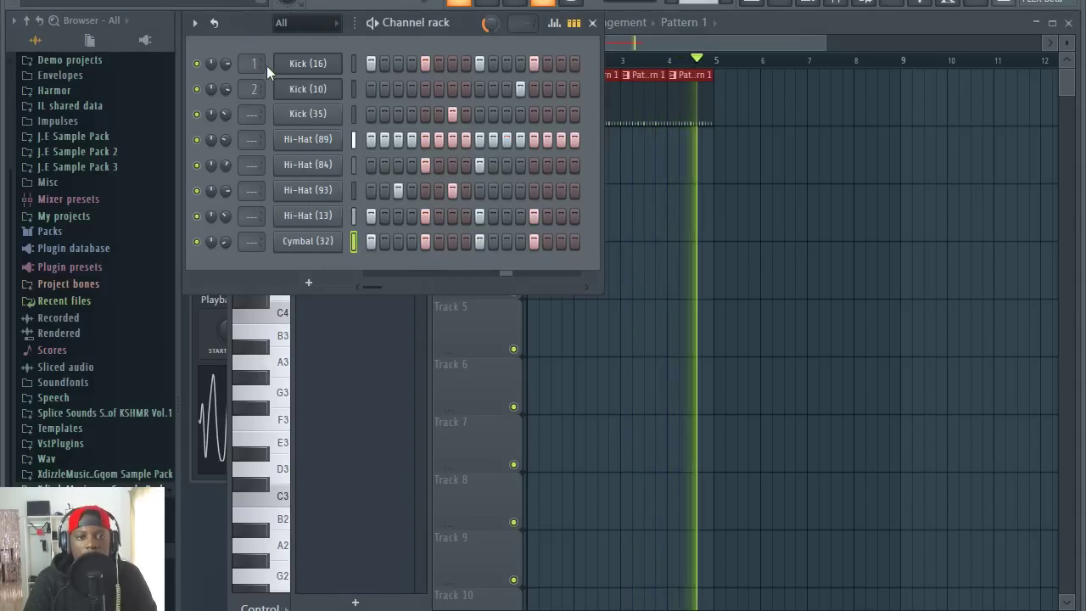
pyautogui.click(782, 31)
pyautogui.click(230, 32)
pyautogui.click(196, 64)
# Step: Stop playback and switch to the empty Pattern 2 in the channel rack
pyautogui.click(718, 36)
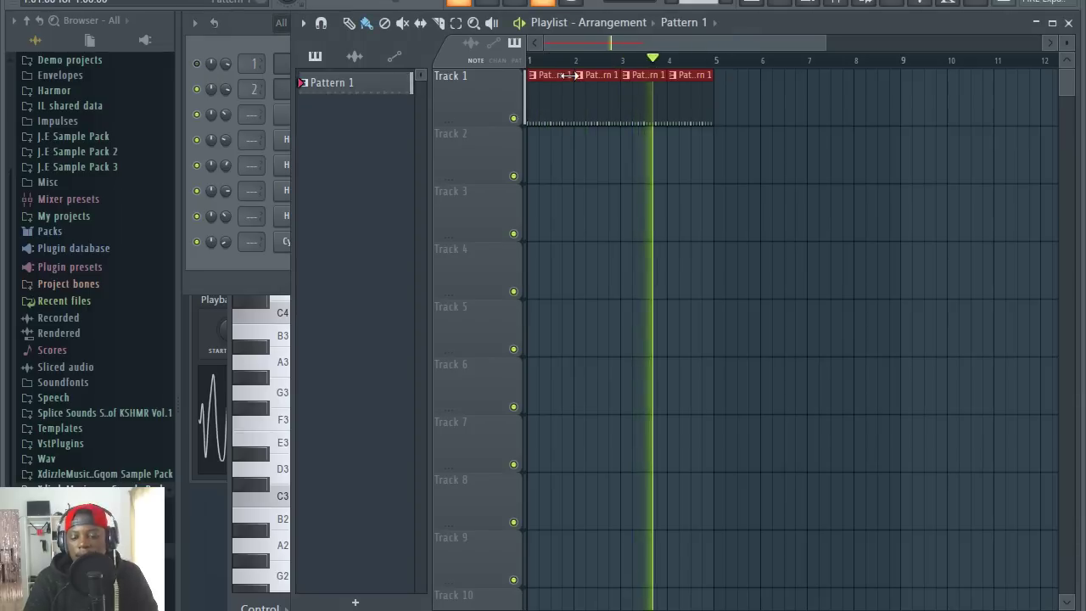
pyautogui.press('space')
pyautogui.press('KP_Add')
pyautogui.click(249, 29)
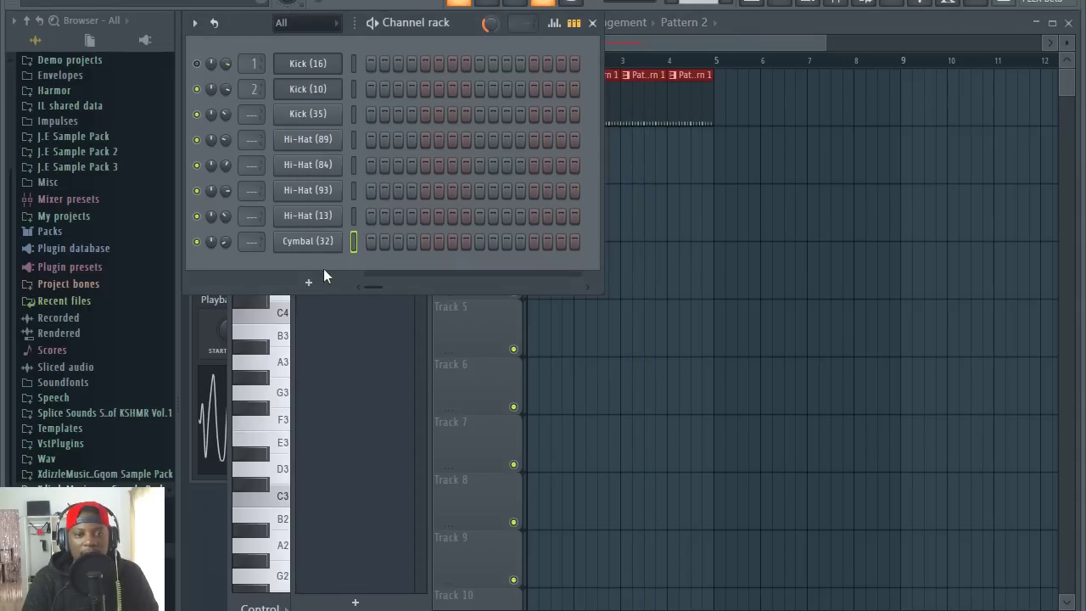
# Step: Add Purity as a new instrument channel and load the Strings sound from its GM Normal category
pyautogui.click(309, 282)
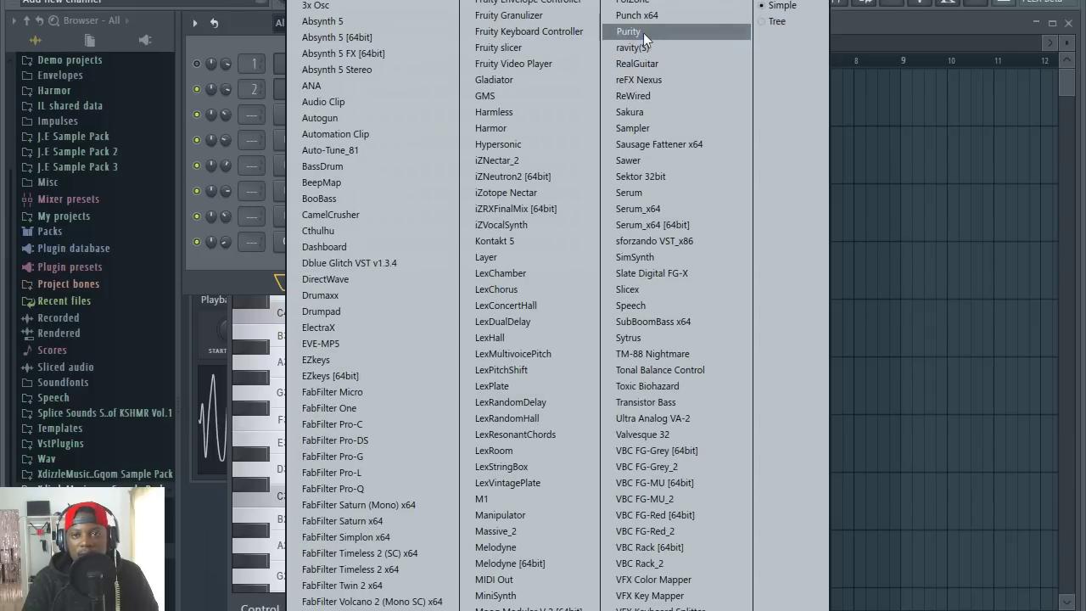
pyautogui.click(630, 31)
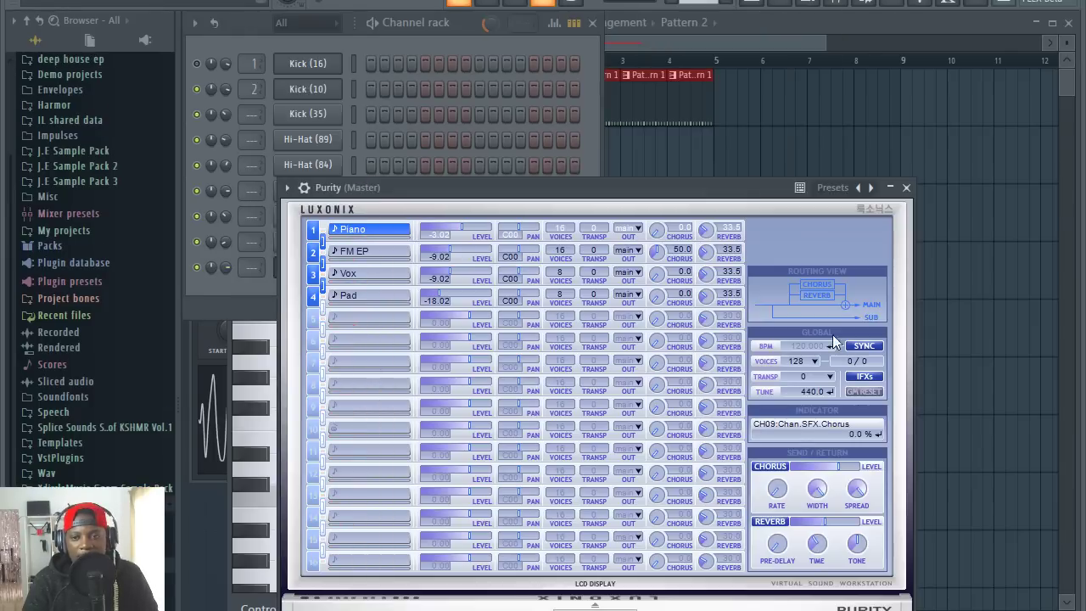
pyautogui.click(369, 229)
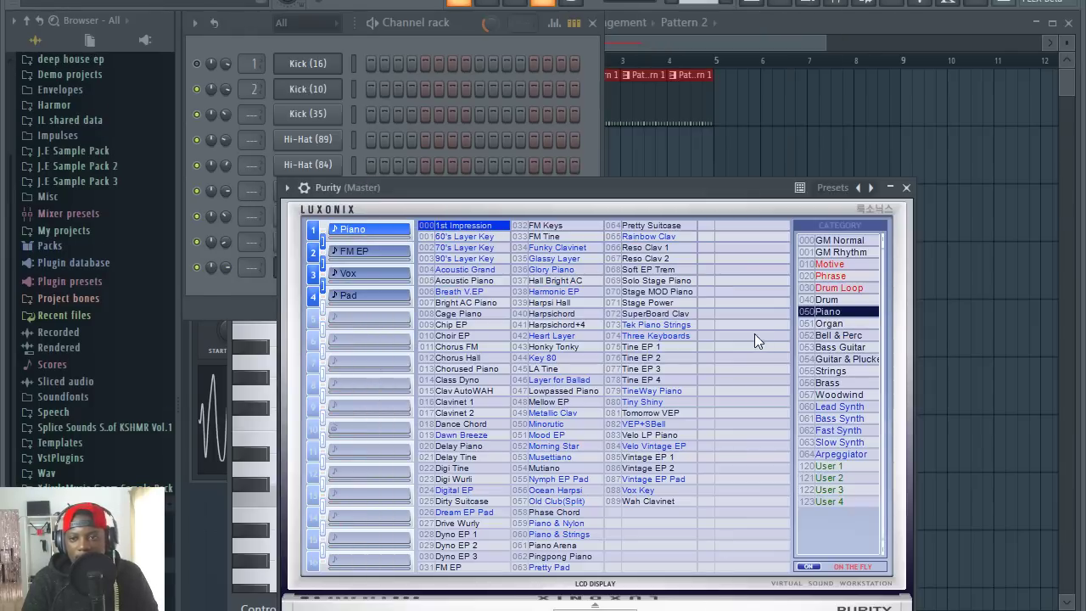
pyautogui.click(839, 240)
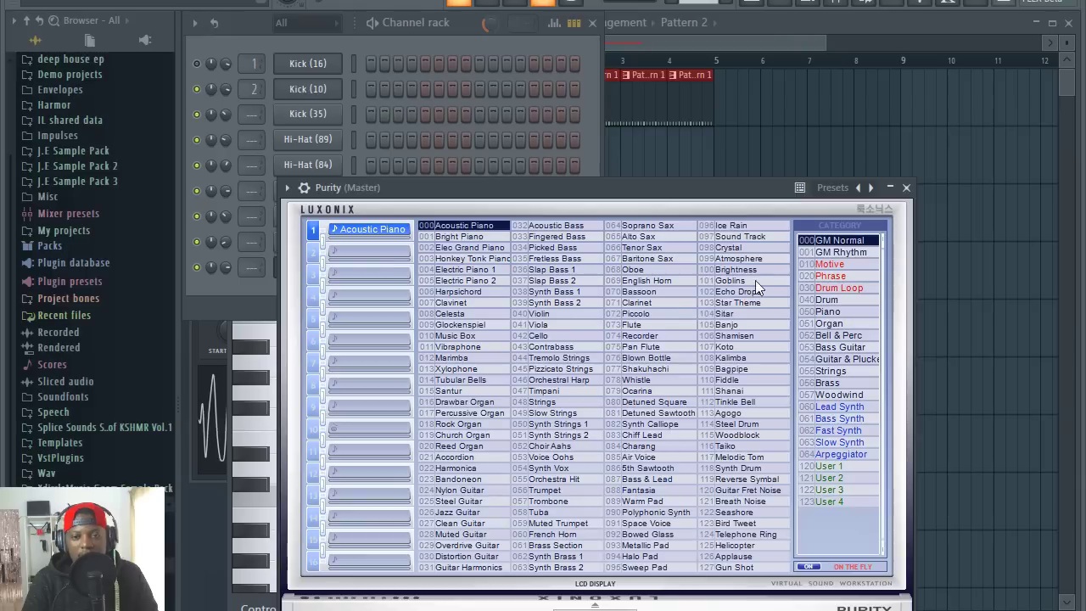
pyautogui.click(544, 403)
# Step: In the Purity channel's piano roll, draw a four-bar note from bar 1 and place it on F3
pyautogui.click(450, 45)
pyautogui.rightClick(340, 266)
pyautogui.click(373, 269)
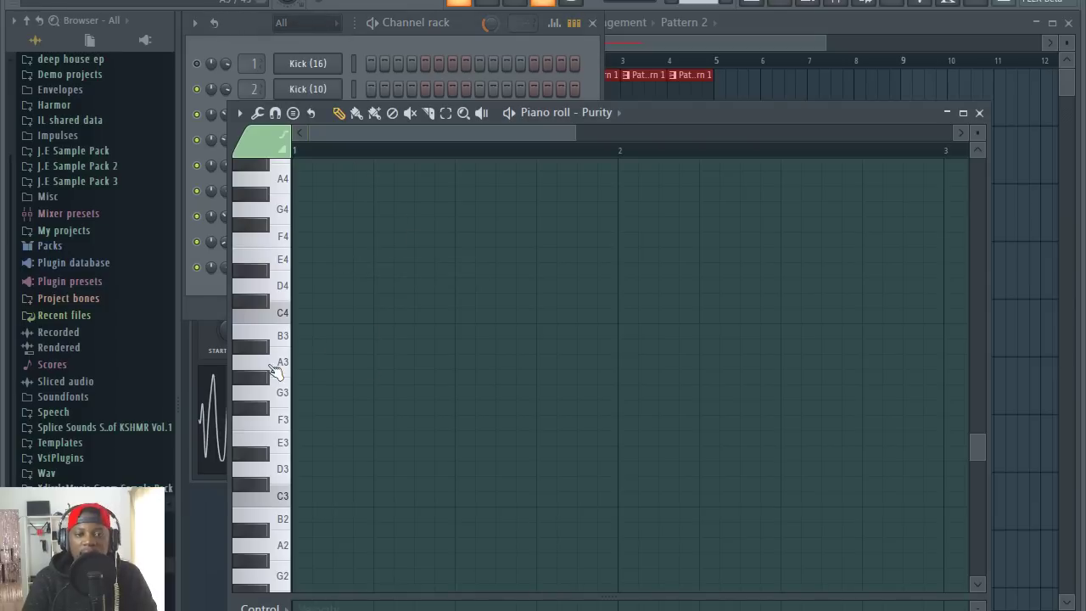
pyautogui.moveTo(325, 347); pyautogui.dragTo(713, 263)
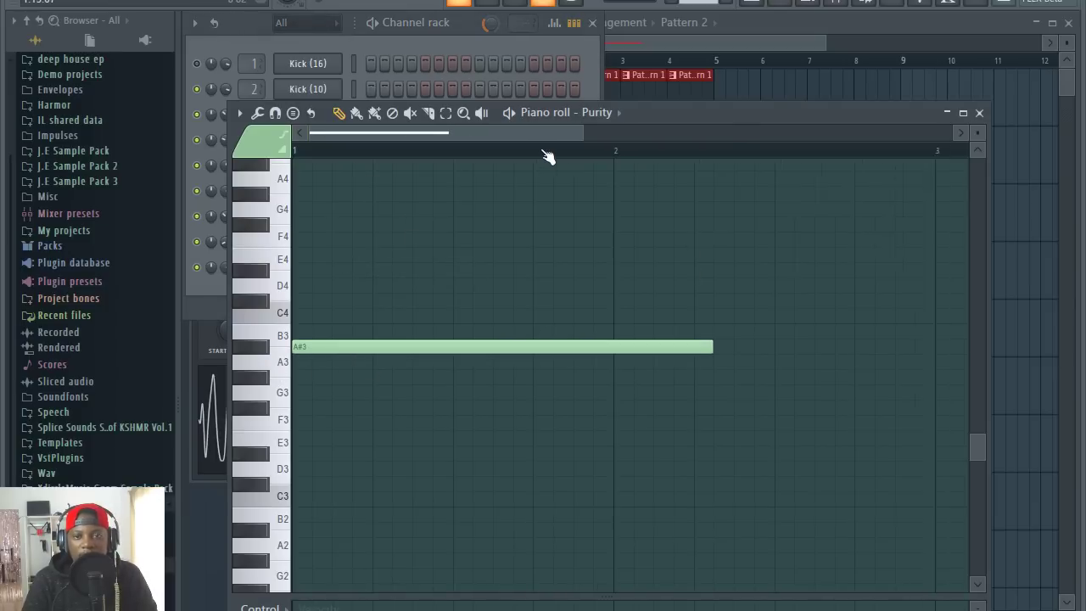
pyautogui.scroll(-2, 548, 156)
pyautogui.moveTo(506, 349); pyautogui.dragTo(951, 320)
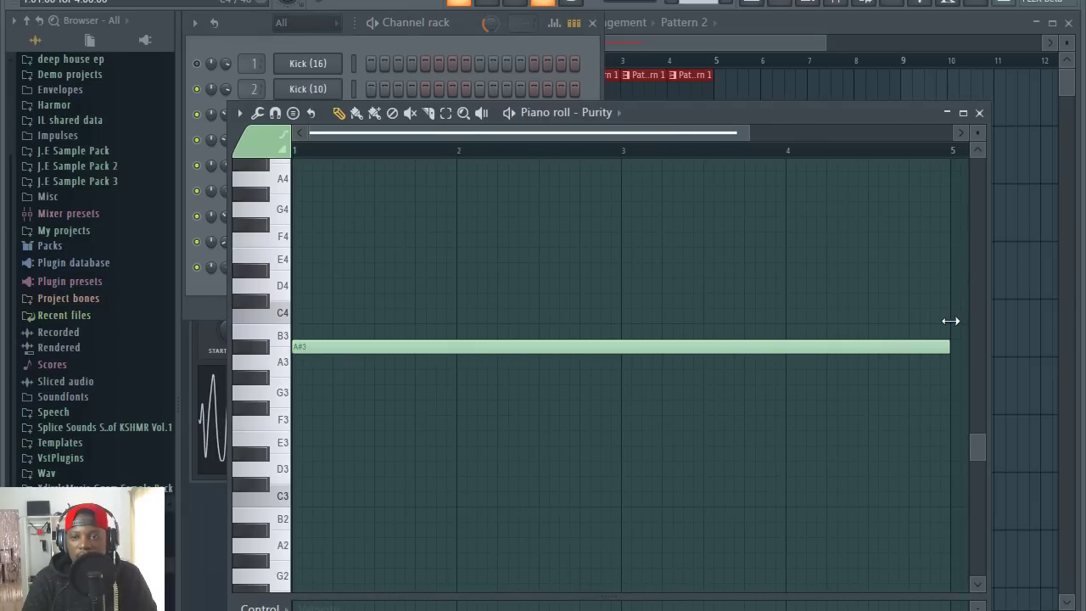
pyautogui.moveTo(368, 344); pyautogui.dragTo(379, 445)
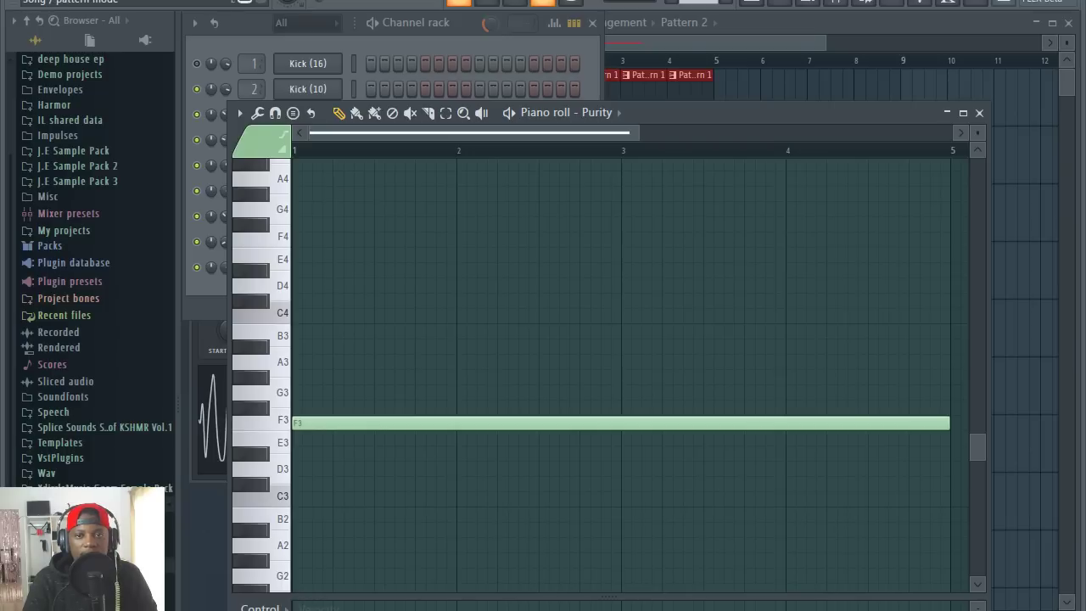
# Step: Place Pattern 2 at bar 1 of Track 2 in the playlist and reopen its piano roll
pyautogui.click(773, 21)
pyautogui.click(539, 153)
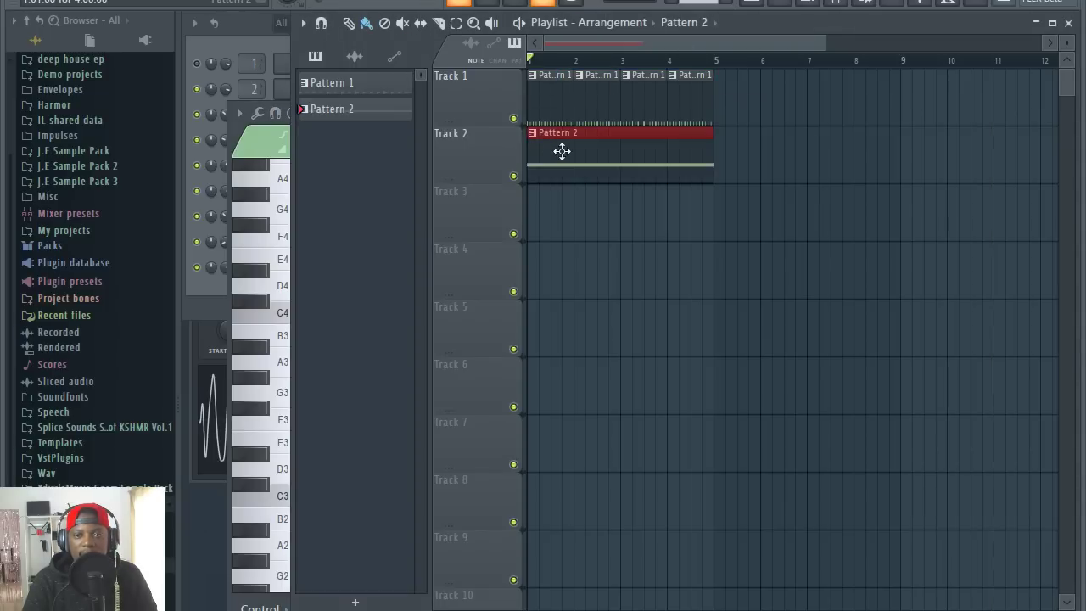
pyautogui.doubleClick(560, 150)
# Step: Move the sustained Purity note down to A2, starting and stopping playback to check its pitch against the beat
pyautogui.press('space')
pyautogui.press('space')
pyautogui.scroll(-3, 371, 509)
pyautogui.press('space')
pyautogui.press('space')
pyautogui.moveTo(339, 395); pyautogui.dragTo(317, 409)
pyautogui.press('space')
pyautogui.press('space')
pyautogui.press('space')
pyautogui.press('space')
pyautogui.press('space')
pyautogui.press('space')
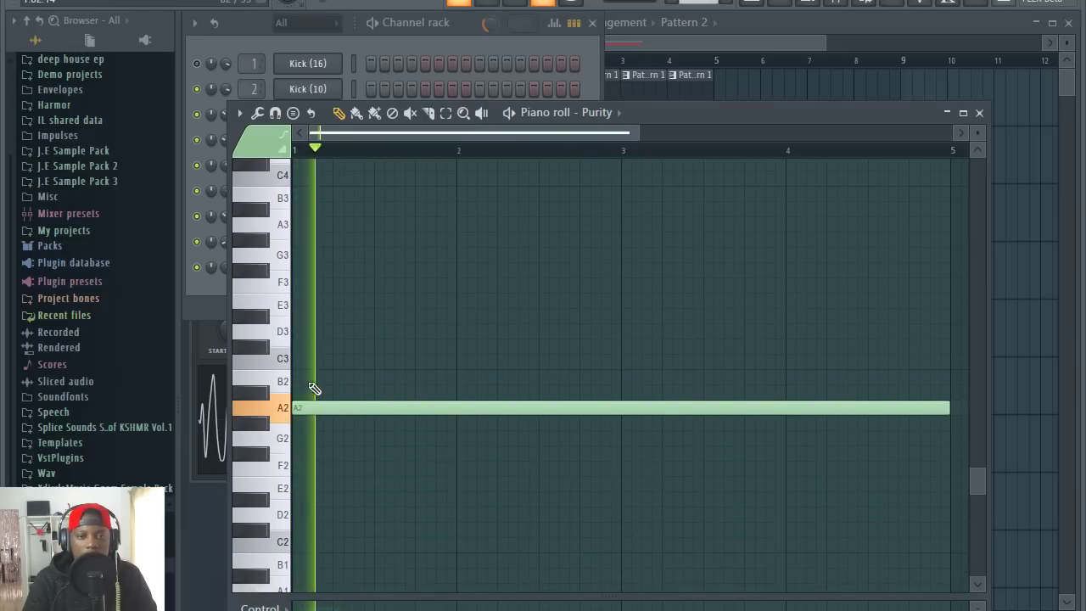
# Step: Lower the Purity channel's volume to balance it against the drums while the song plays
pyautogui.click(405, 21)
pyautogui.moveTo(225, 267); pyautogui.dragTo(225, 310)
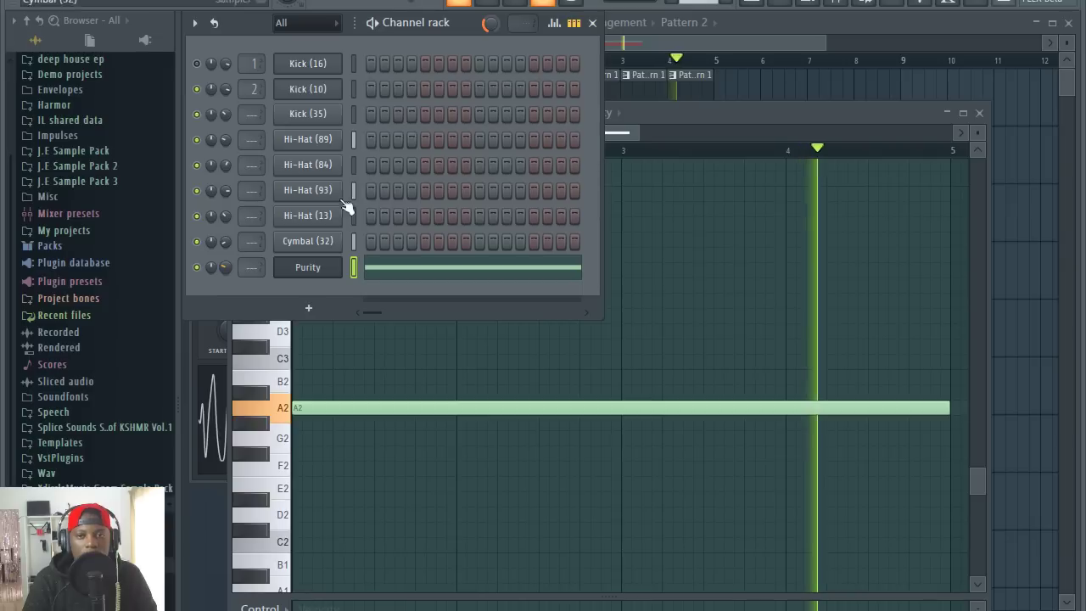
pyautogui.moveTo(225, 267); pyautogui.dragTo(224, 258)
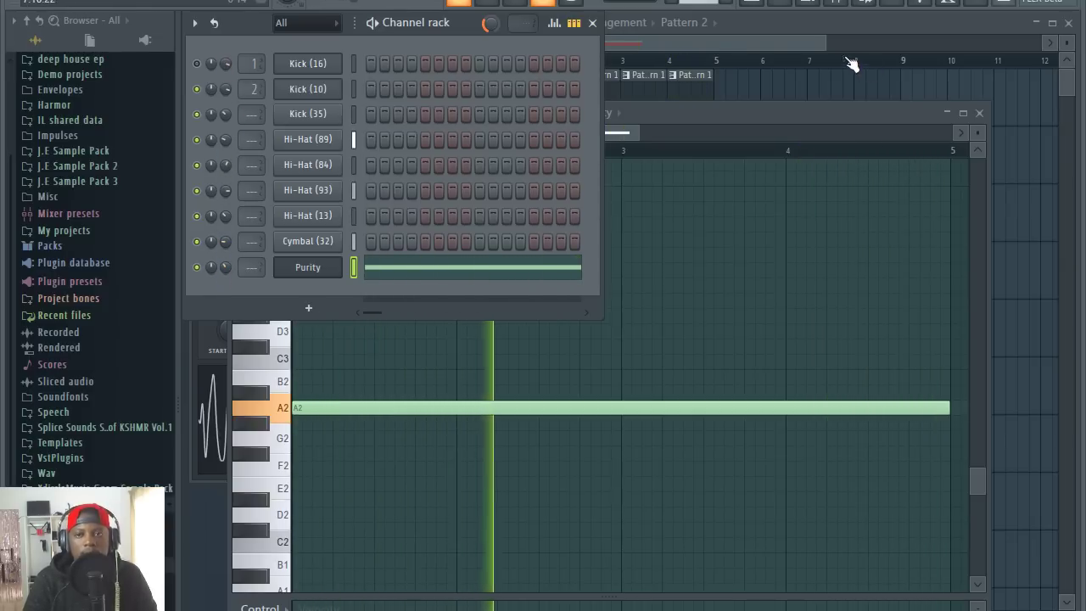
pyautogui.press('F5')
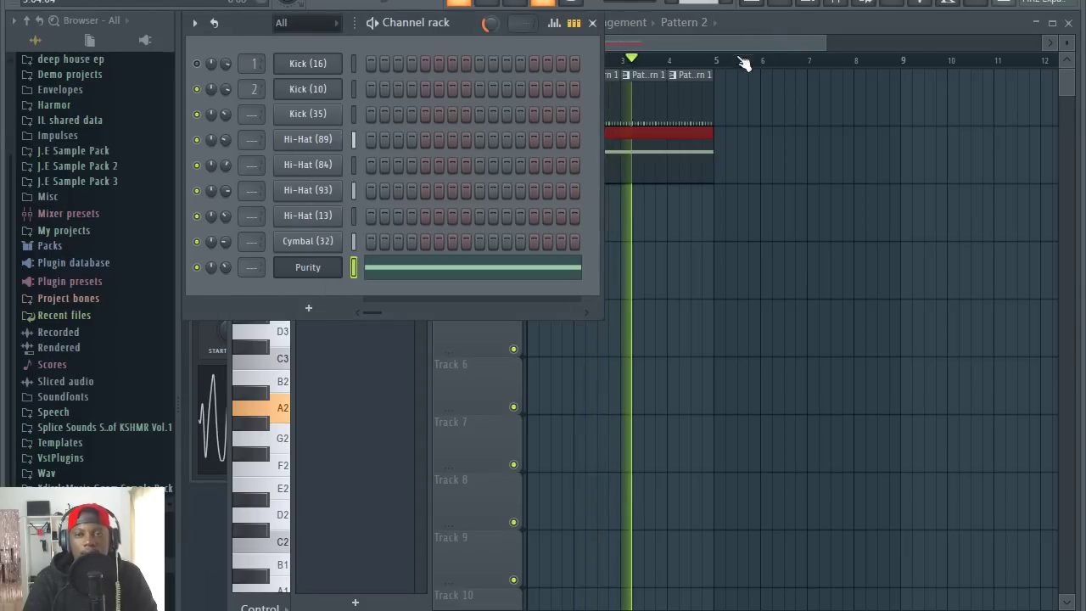
pyautogui.click(713, 27)
pyautogui.click(234, 32)
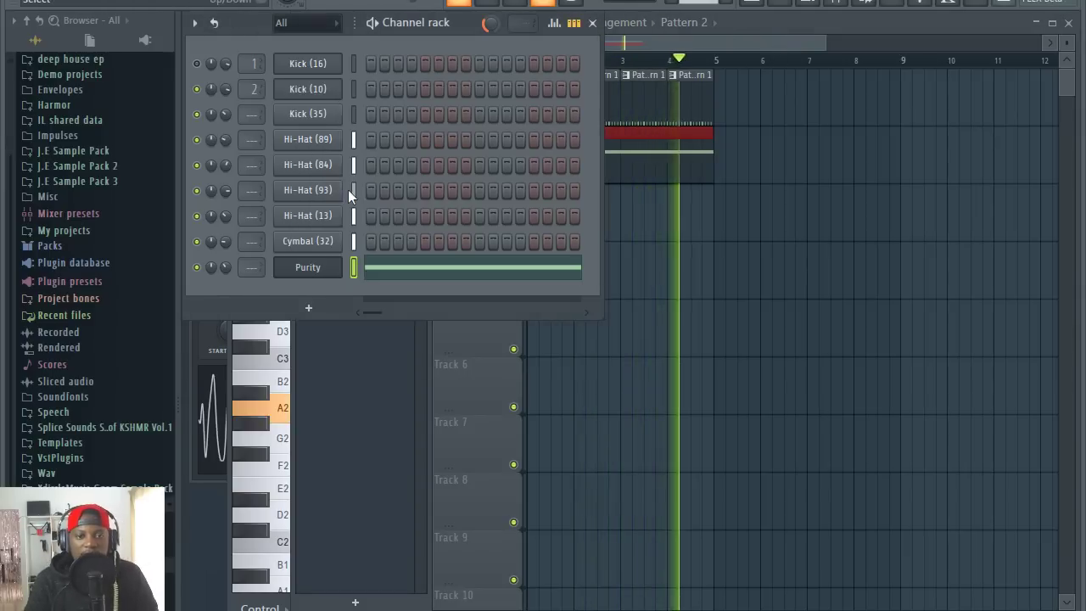
# Step: Add FM8 as a new instrument channel and filter its sound browser to the Bass type
pyautogui.click(310, 311)
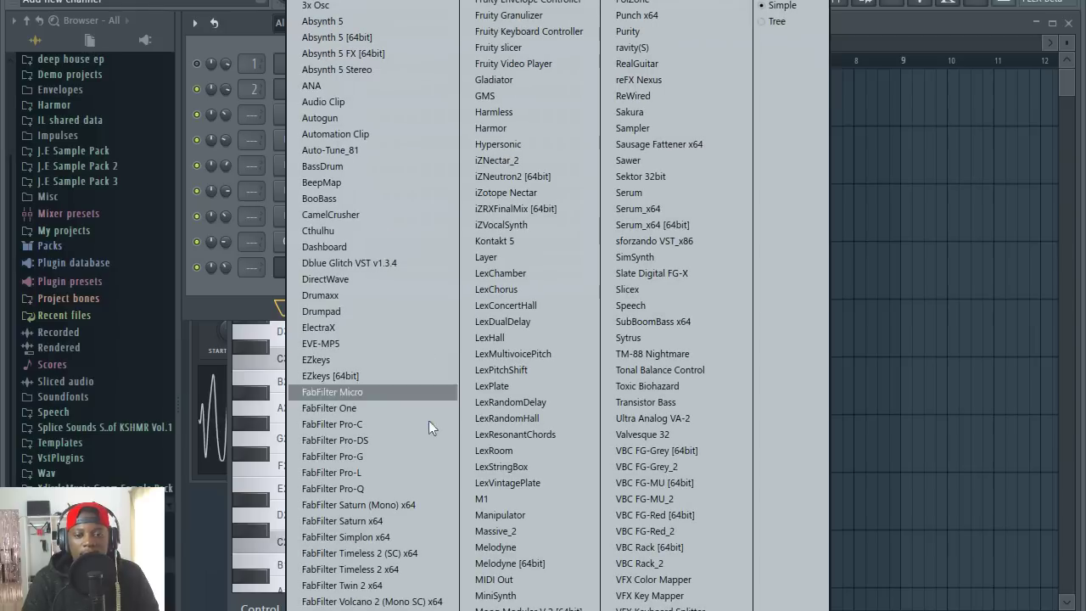
pyautogui.click(357, 610)
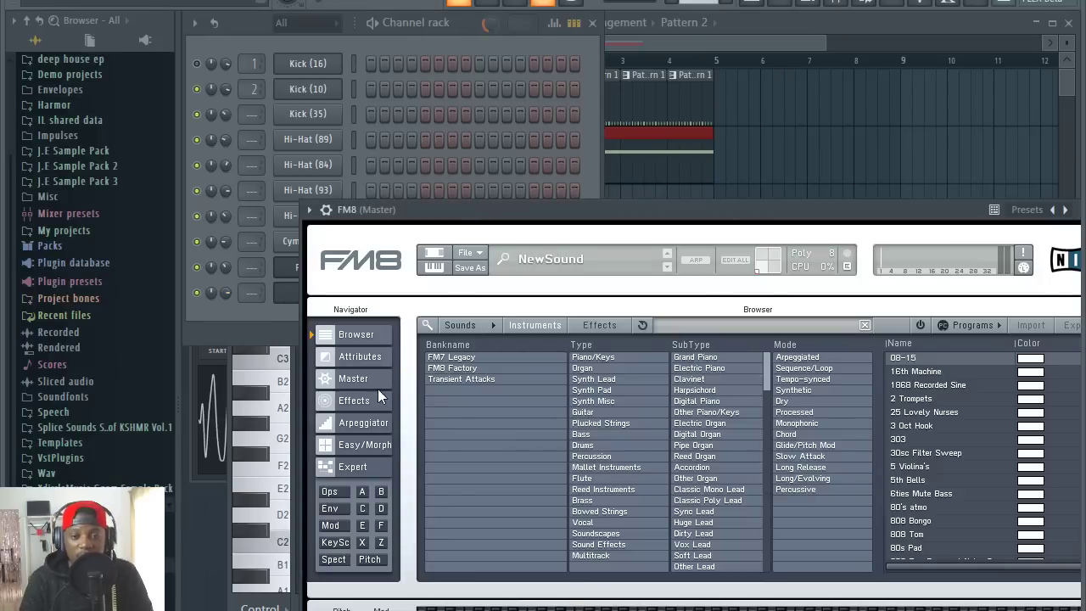
pyautogui.click(562, 256)
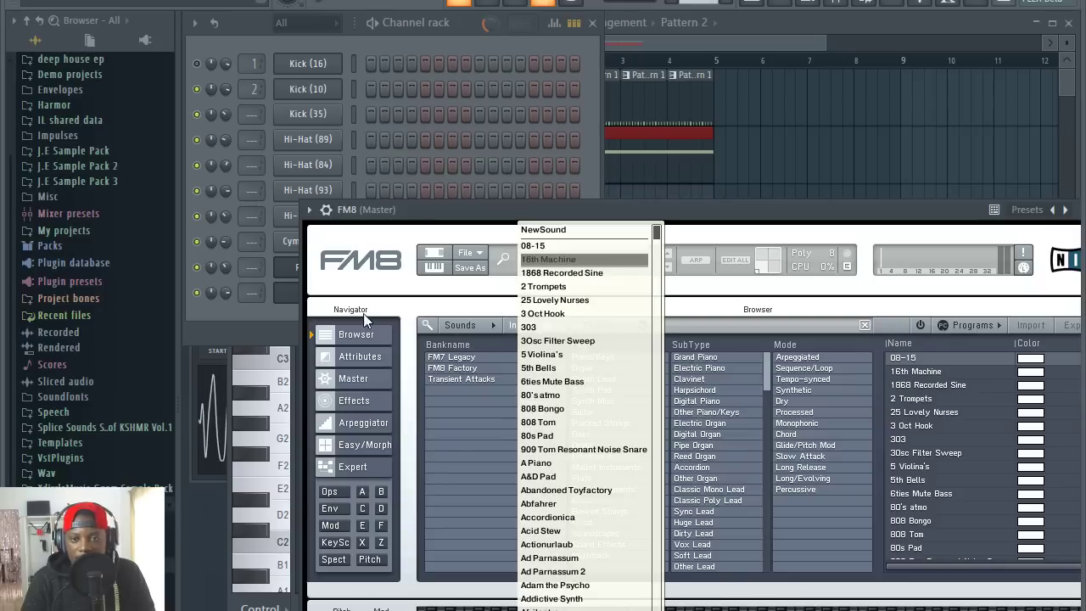
pyautogui.click(786, 227)
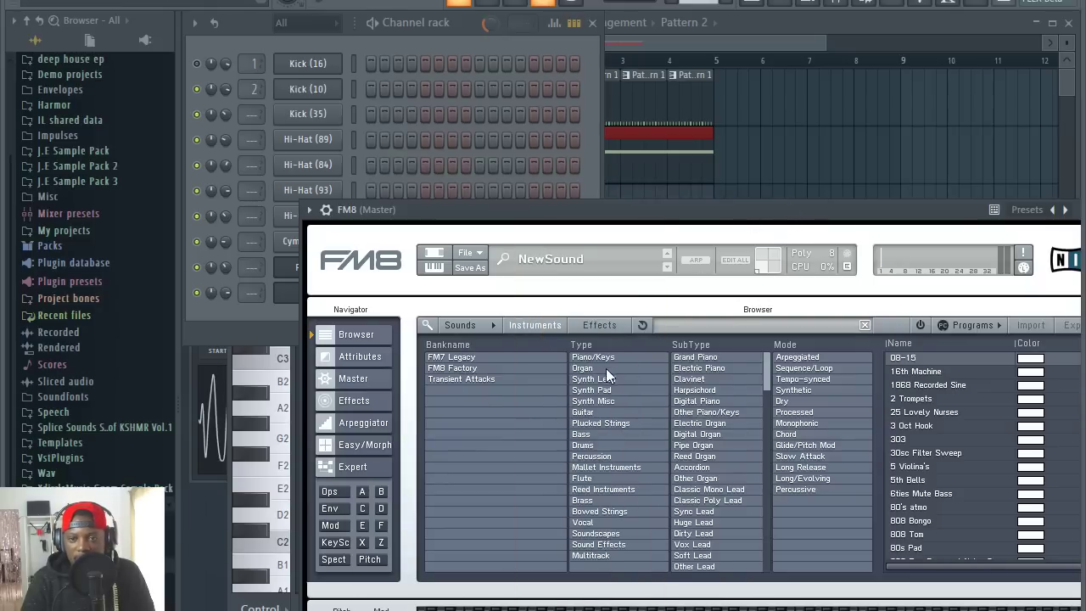
pyautogui.click(582, 435)
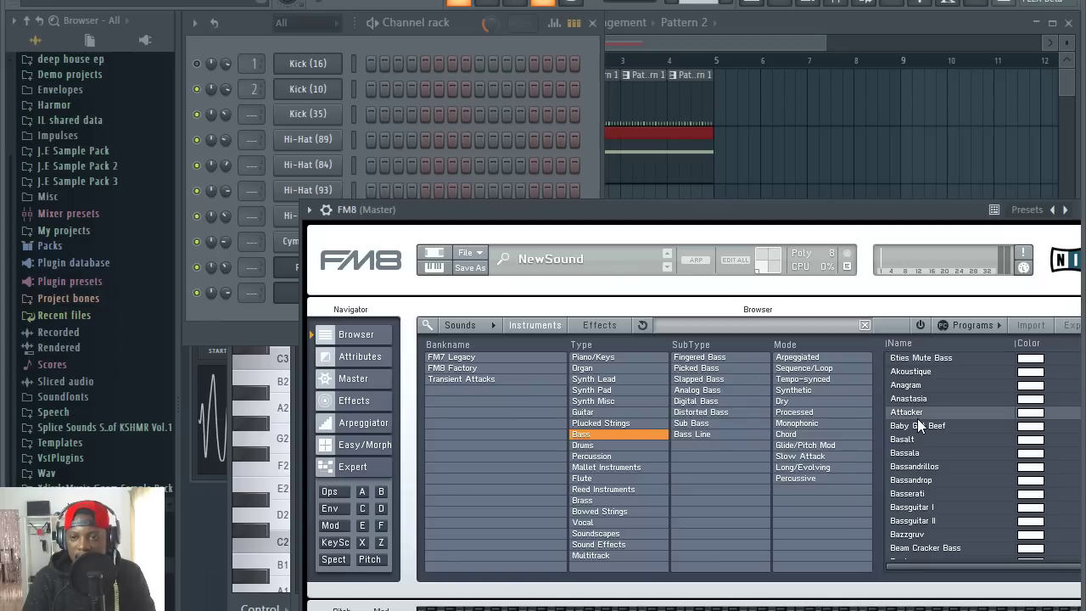
# Step: Audition the Attacker bass in FM8, adjust the FM8 channel's volume, and load the Bassala preset instead
pyautogui.click(918, 418)
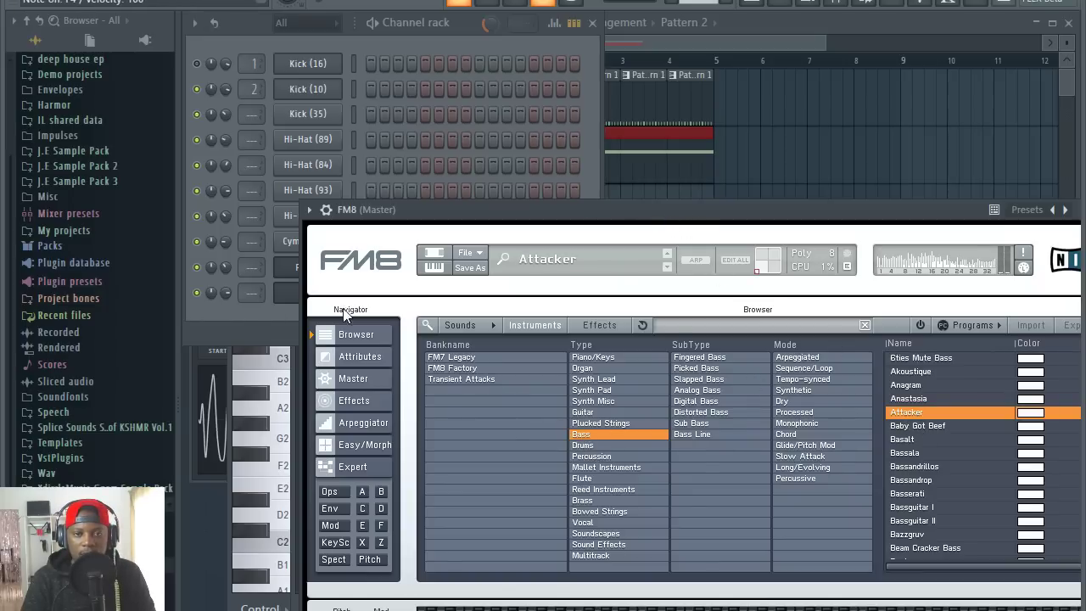
pyautogui.click(224, 297)
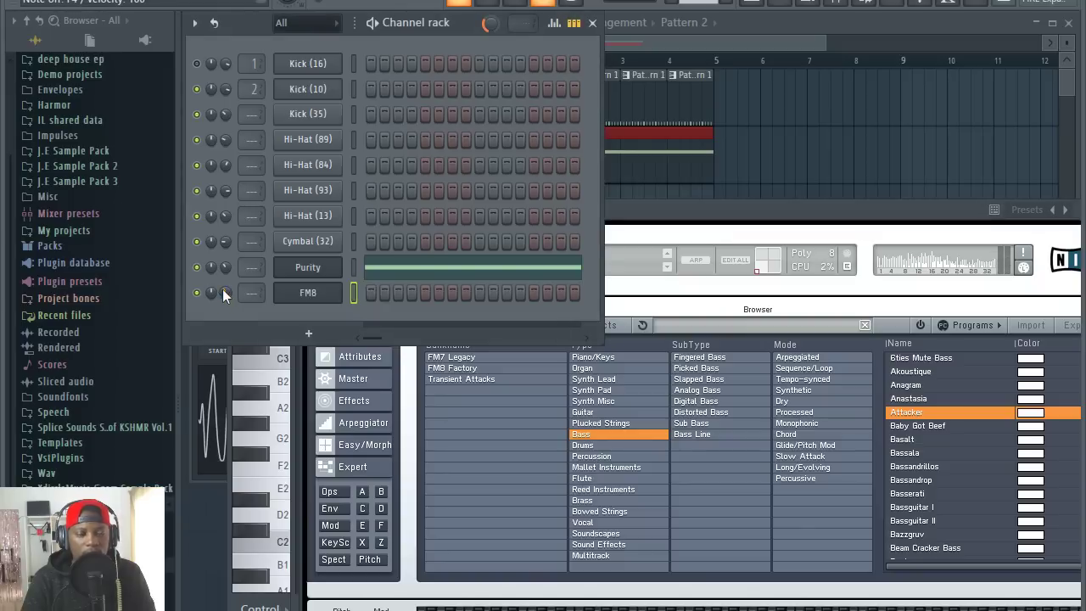
pyautogui.click(761, 233)
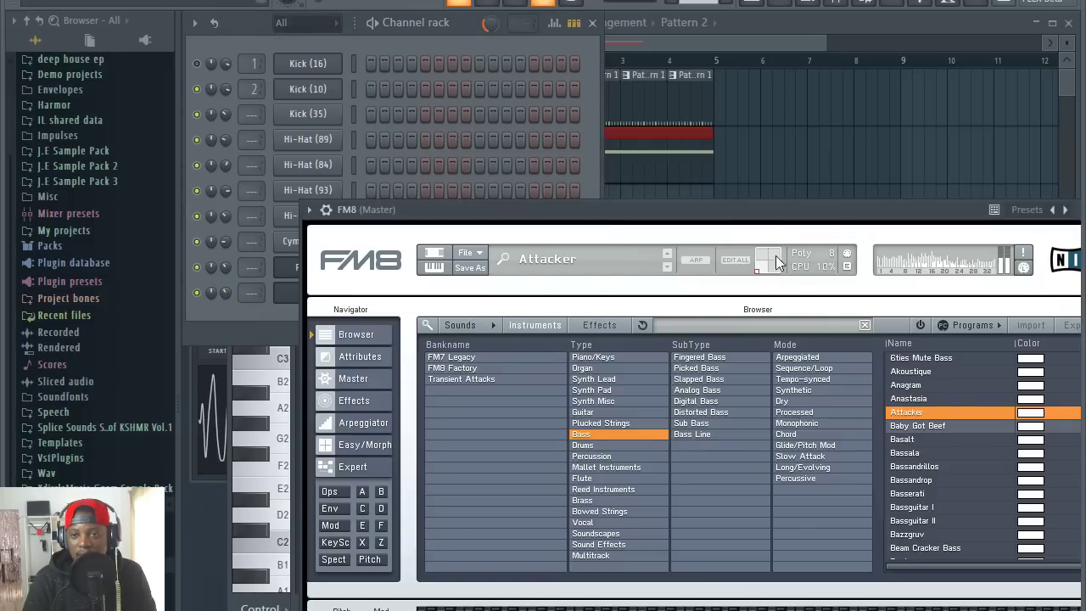
pyautogui.click(926, 454)
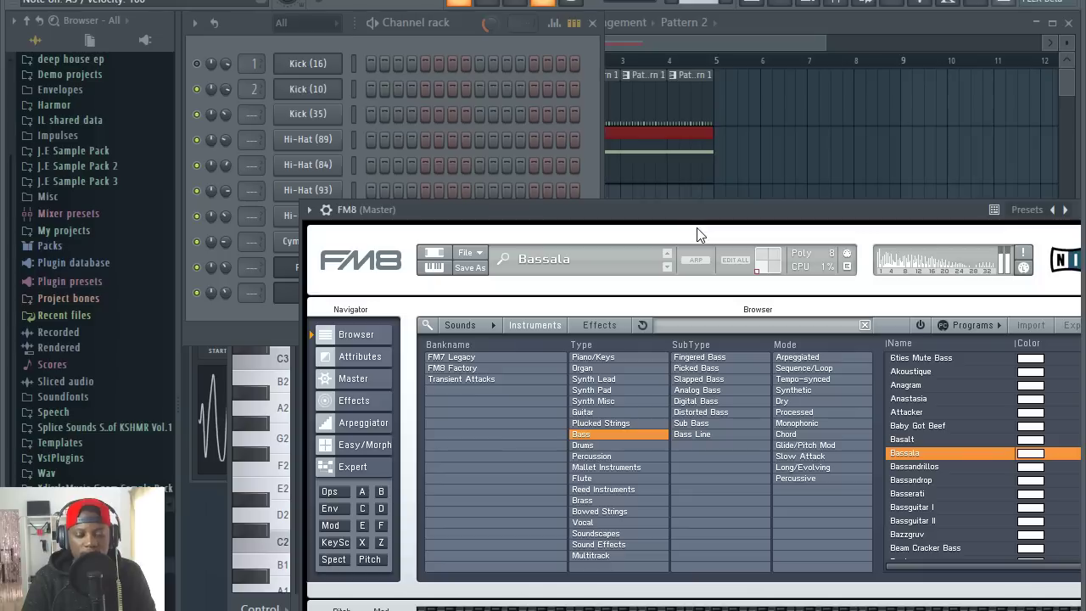
# Step: Open the piano roll for the FM8 channel while the song plays
pyautogui.click(463, 29)
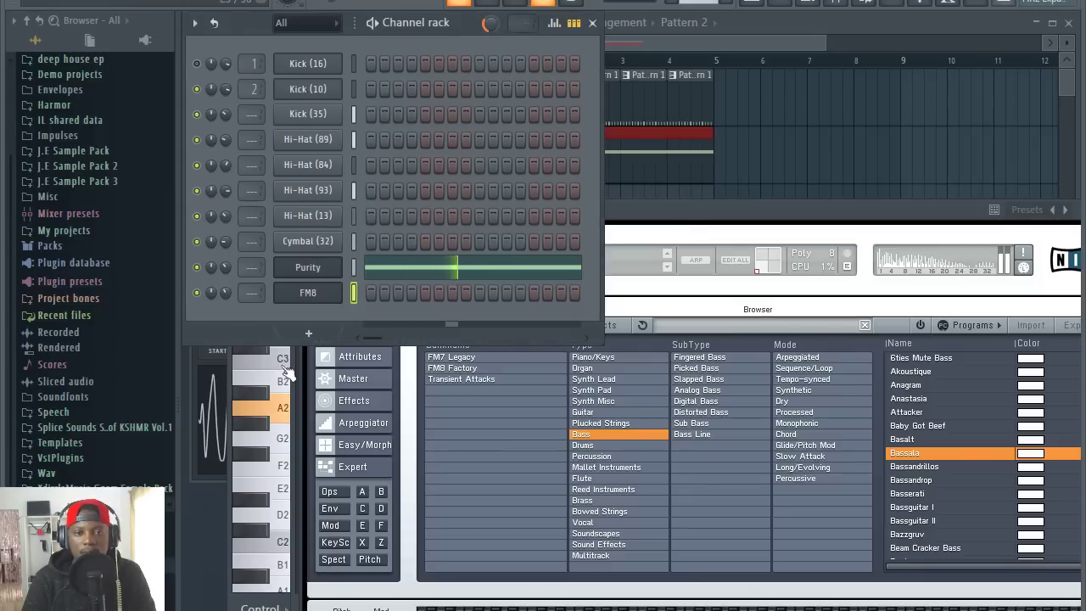
pyautogui.rightClick(340, 293)
pyautogui.click(377, 294)
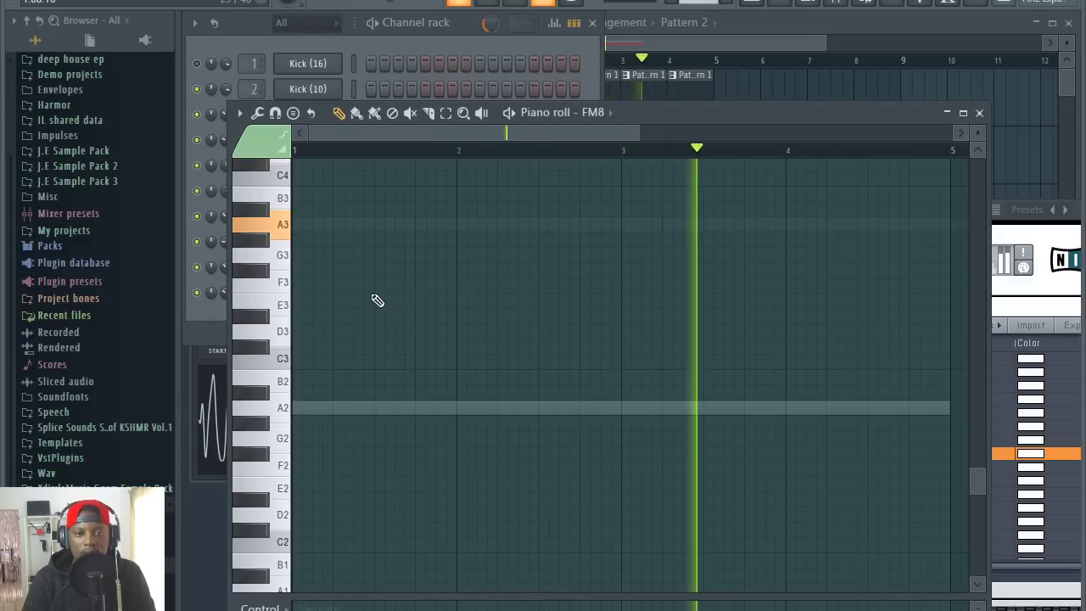
pyautogui.scroll(1, 331, 152)
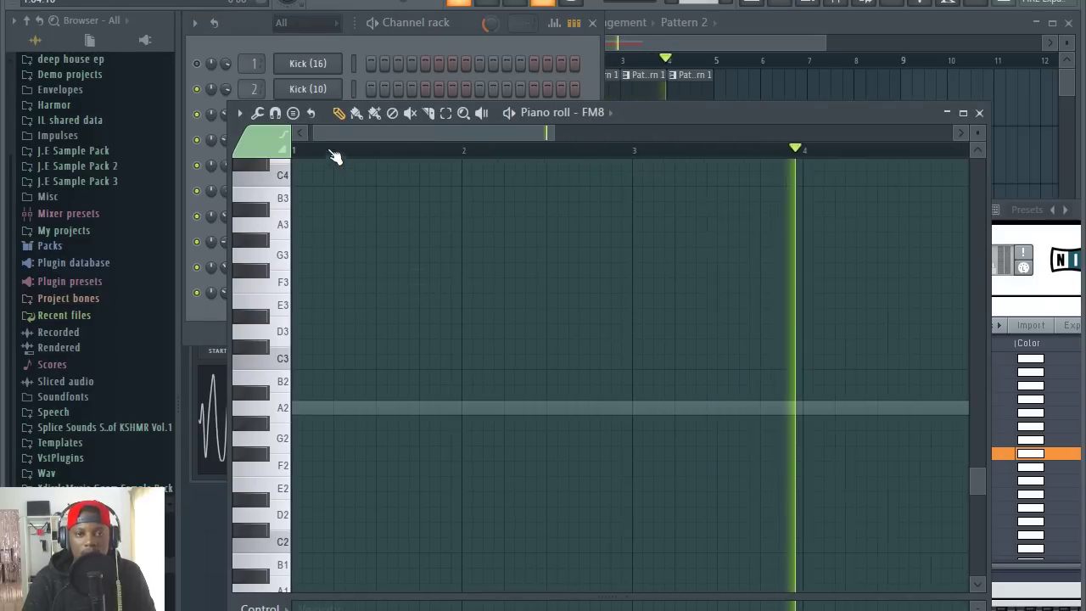
pyautogui.click(355, 226)
pyautogui.rightClick(356, 227)
pyautogui.press('space')
pyautogui.click(451, 41)
pyautogui.rightClick(326, 307)
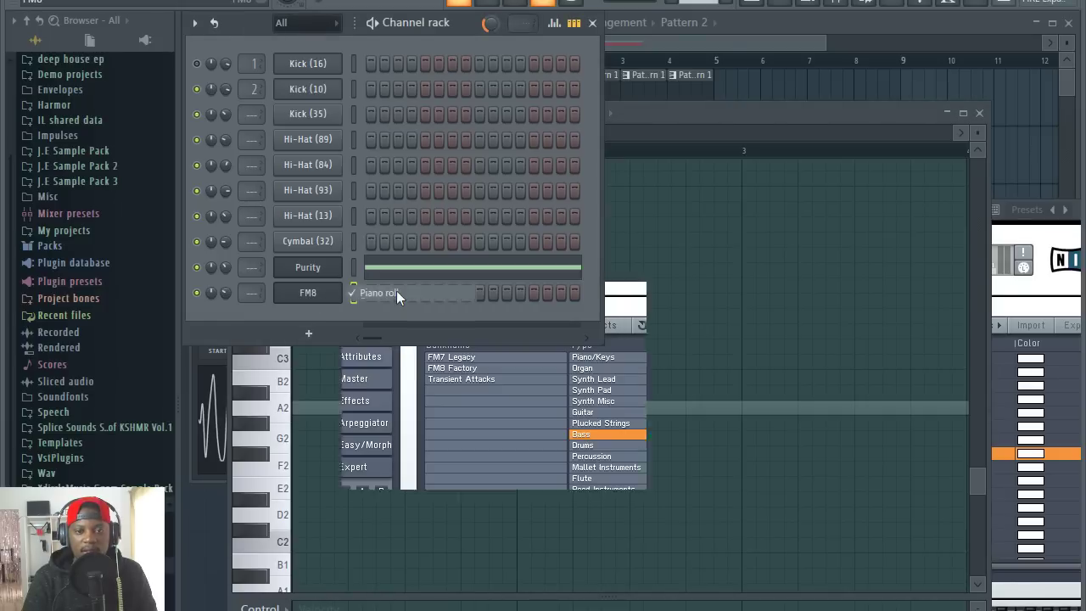
pyautogui.click(325, 305)
pyautogui.rightClick(327, 305)
pyautogui.click(412, 293)
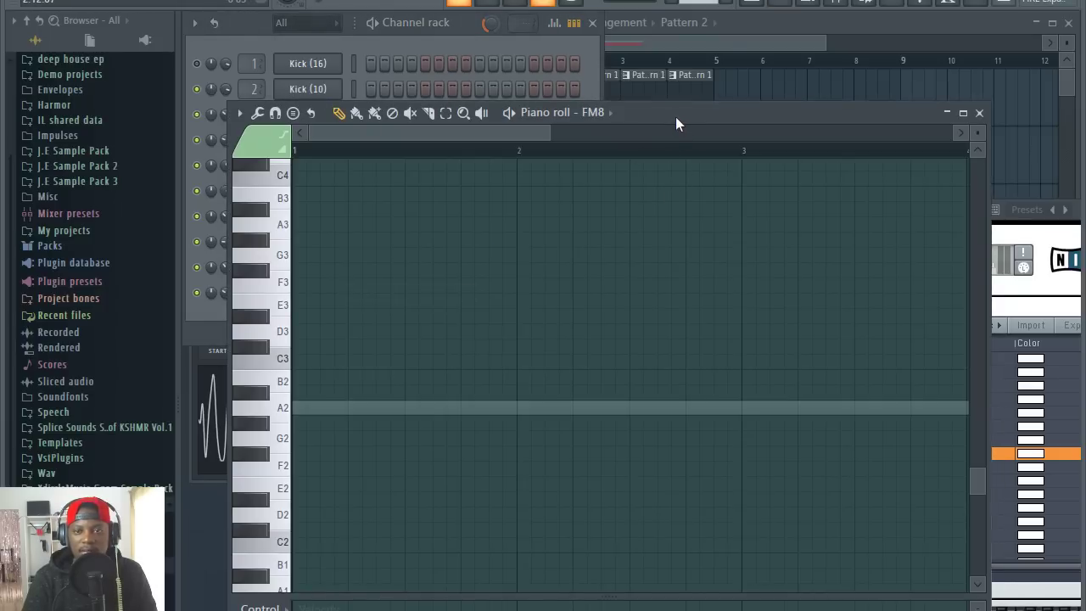
# Step: Maximize the piano roll, draw an A3 note cut down to two steps, and place it on the seventh step of bar 1
pyautogui.doubleClick(675, 116)
pyautogui.press('space')
pyautogui.scroll(2, 326, 290)
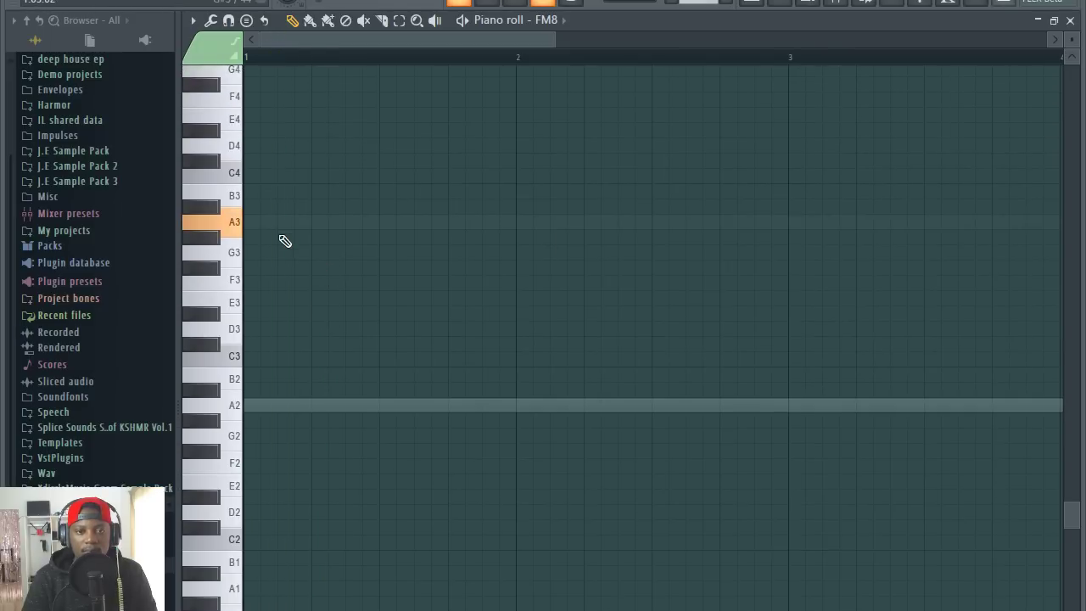
pyautogui.click(306, 223)
pyautogui.scroll(-2, 299, 78)
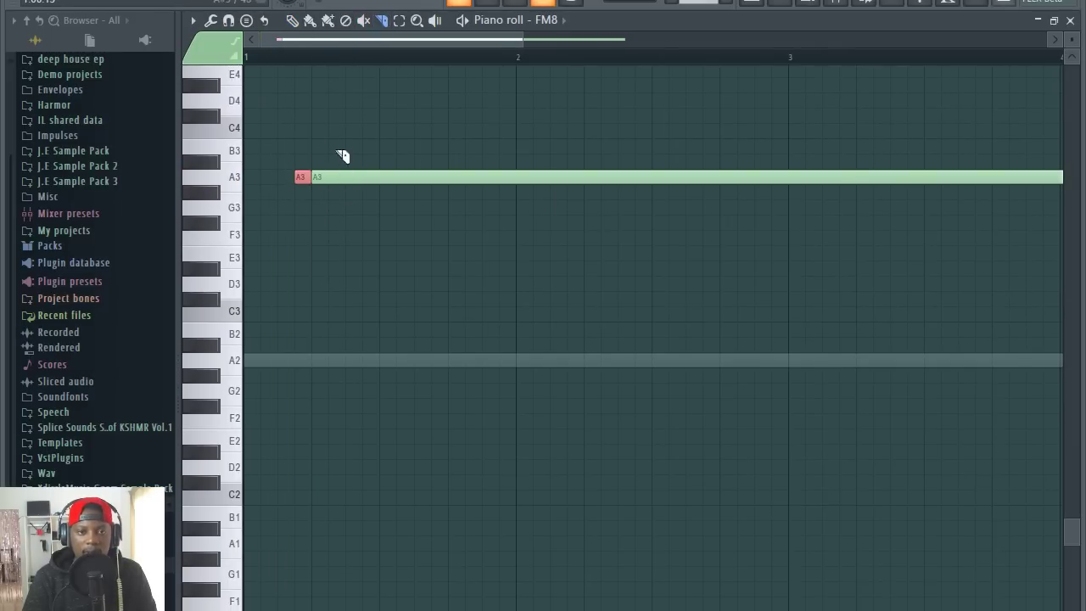
pyautogui.rightClick(363, 177)
pyautogui.press('space')
pyautogui.press('space')
pyautogui.moveTo(304, 176); pyautogui.dragTo(378, 176)
pyautogui.press('space')
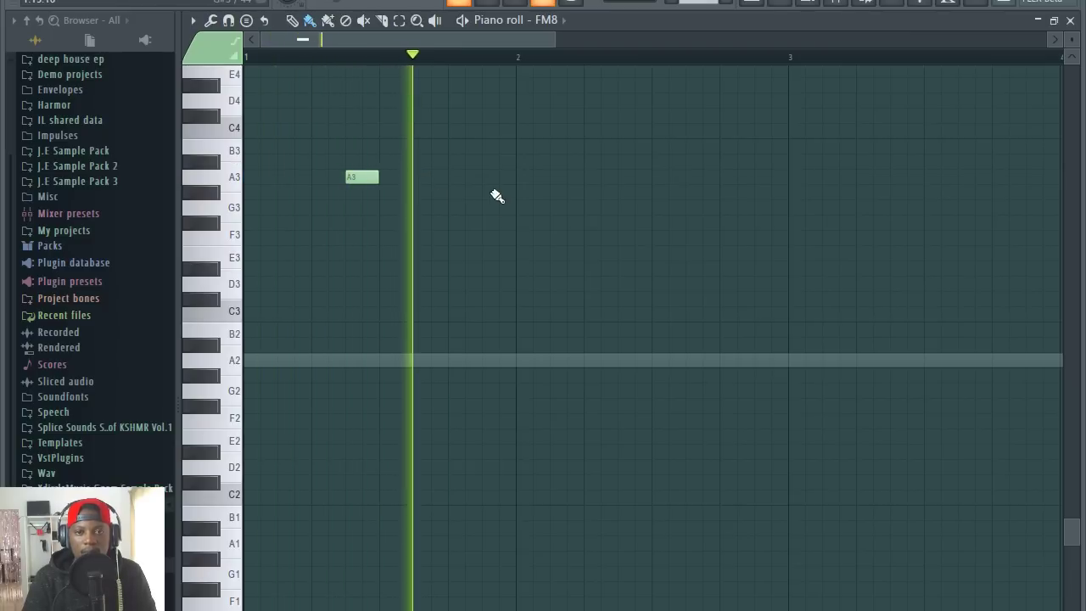
# Step: Add two more two-step A3 notes in bar 2, on its third and seventh steps
pyautogui.click(571, 178)
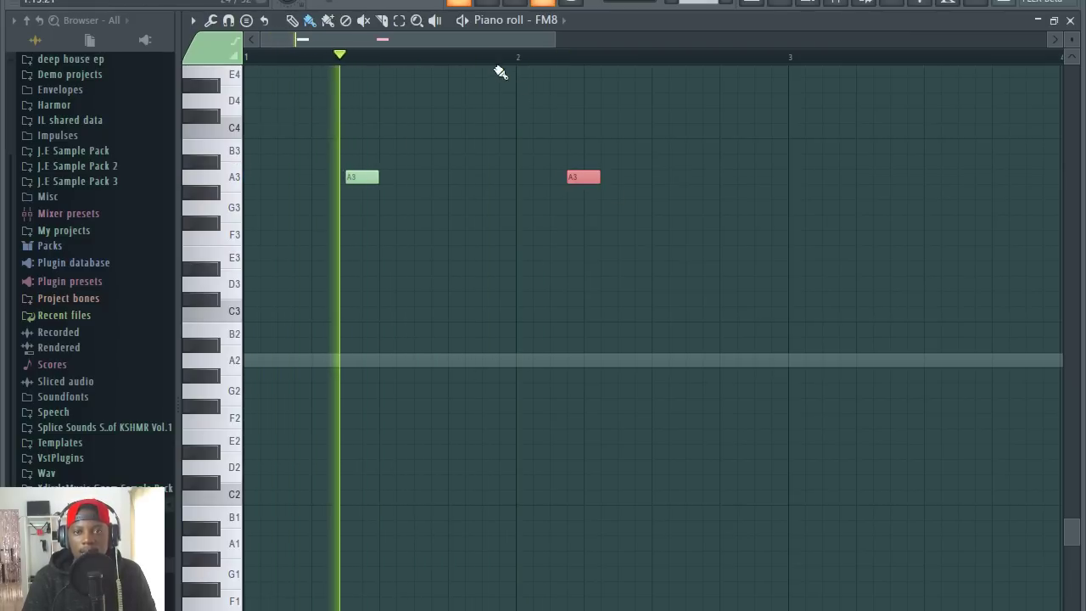
pyautogui.scroll(-1, 496, 68)
pyautogui.scroll(2, 526, 63)
pyautogui.press('space')
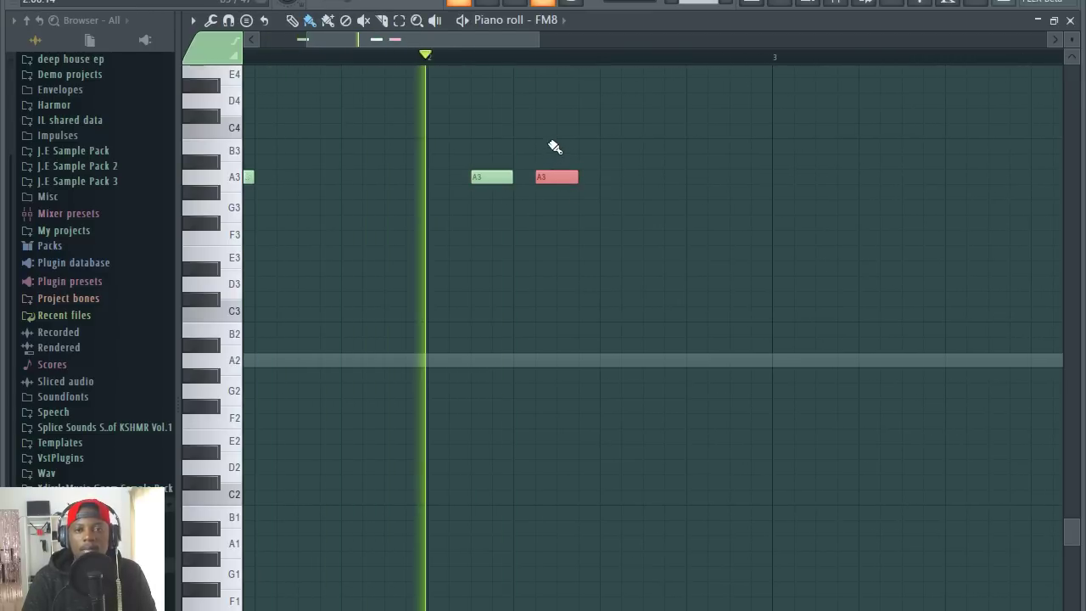
pyautogui.moveTo(559, 181); pyautogui.dragTo(581, 181)
pyautogui.press('space')
pyautogui.press('space')
pyautogui.scroll(-3, 448, 63)
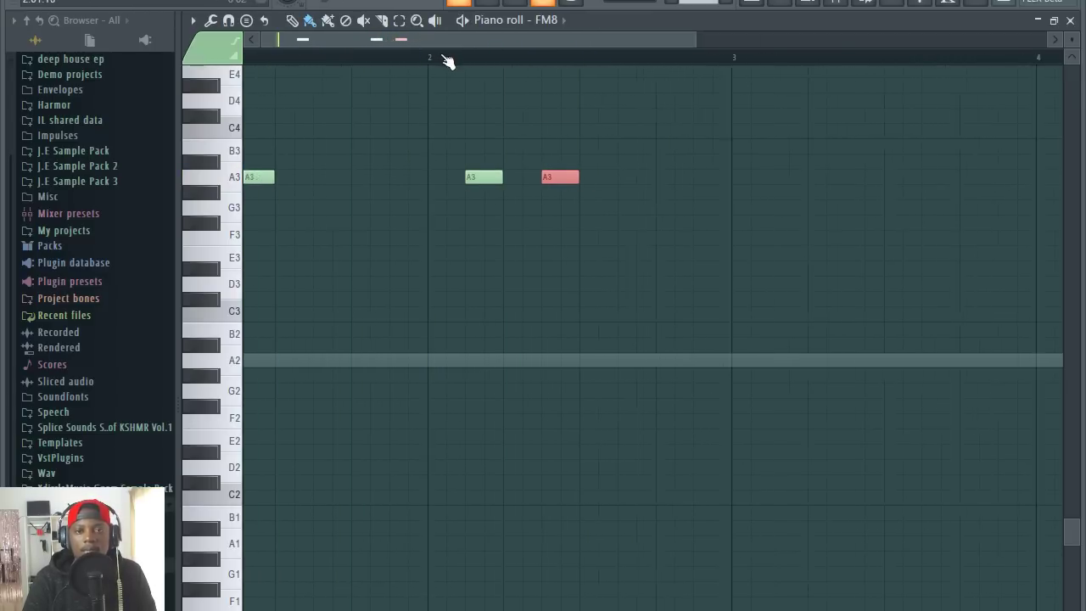
# Step: Move the FM8 notes out of Pattern 2 into a new Pattern 3 and place it twice on Track 3 across bars 1 to 4
pyautogui.doubleClick(586, 29)
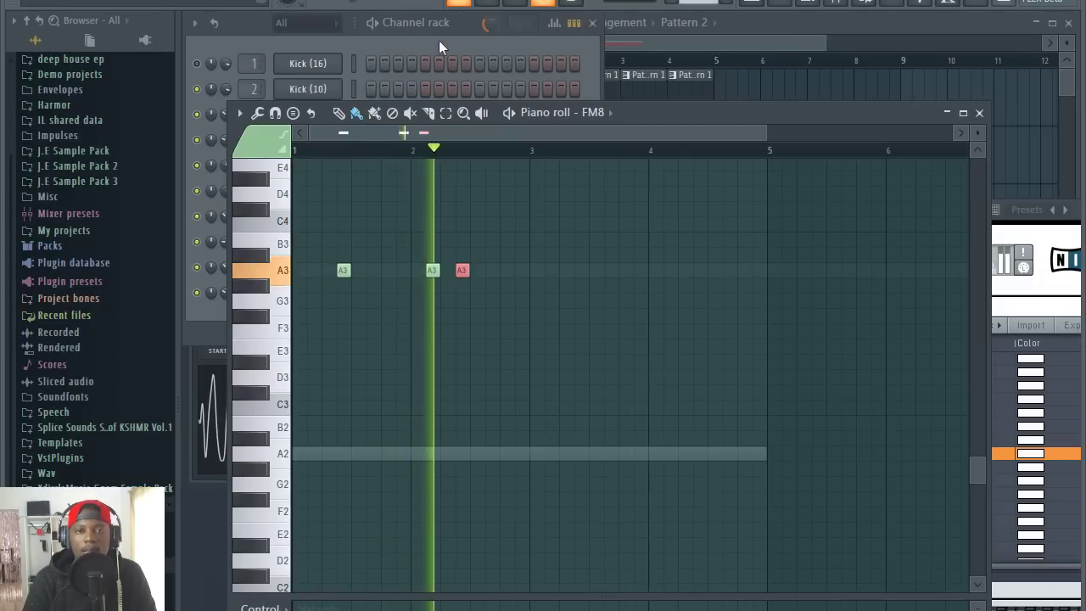
pyautogui.click(435, 39)
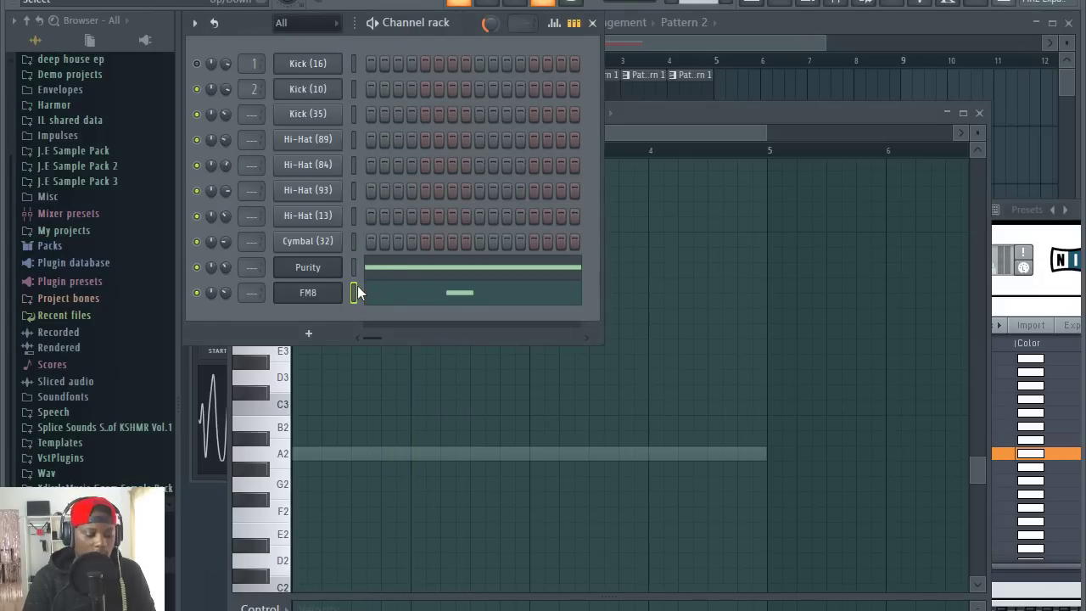
pyautogui.press('F4')
pyautogui.press('F5')
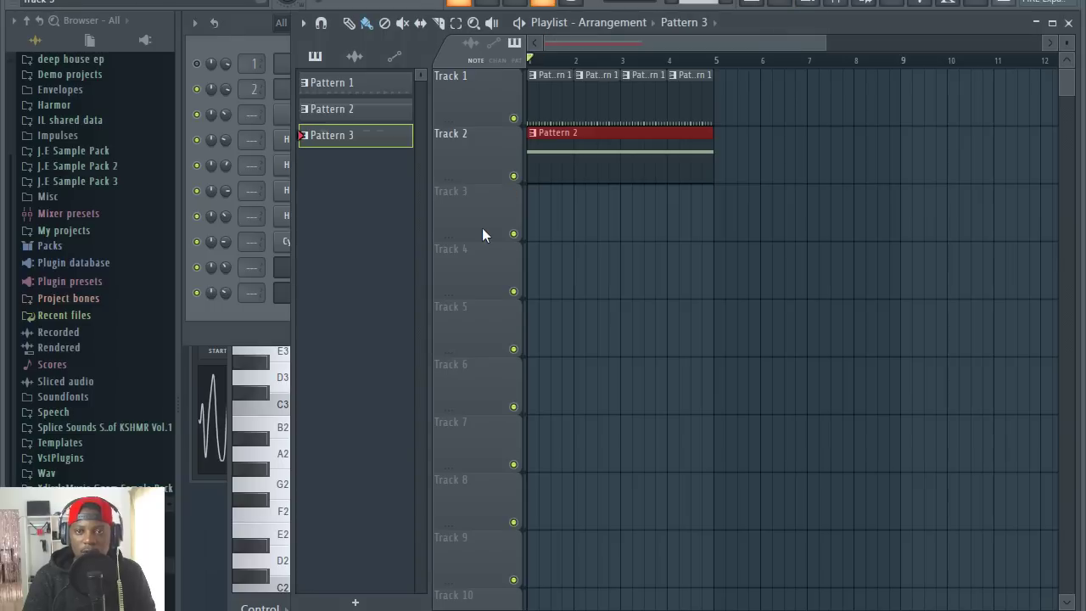
pyautogui.moveTo(547, 204); pyautogui.dragTo(689, 211)
# Step: Open FM8, audition the 80's atmo sound, filter the browser to the Brass type, and audition Horn
pyautogui.click(213, 91)
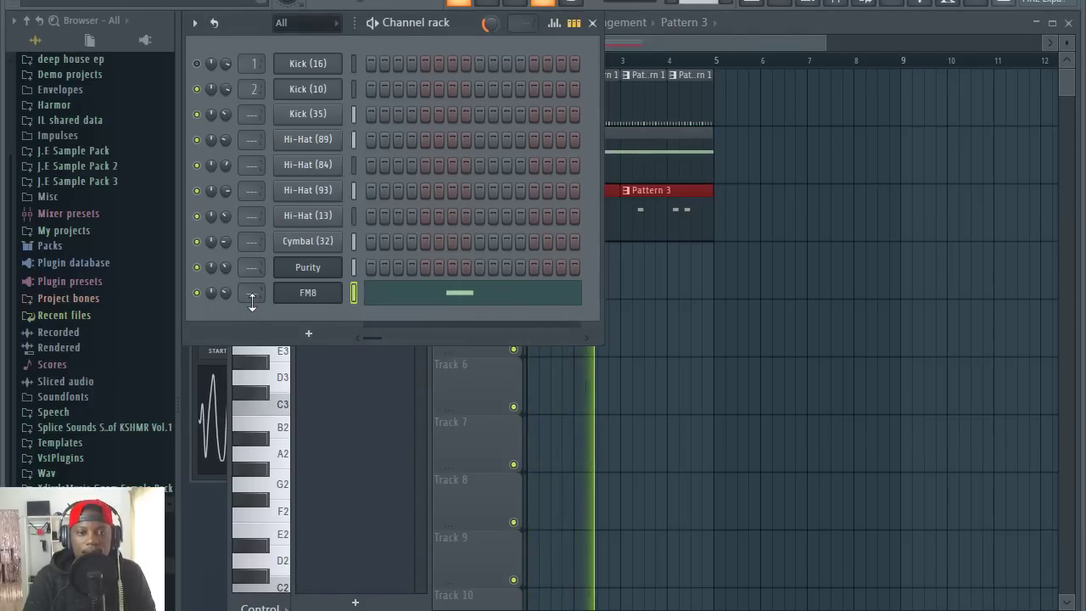
pyautogui.click(307, 296)
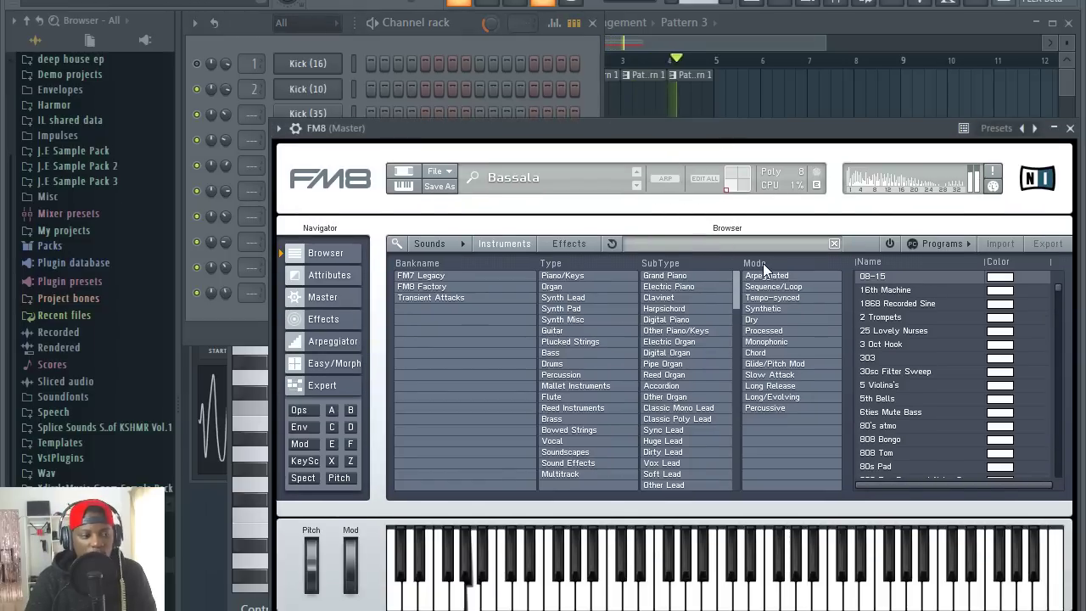
pyautogui.click(886, 425)
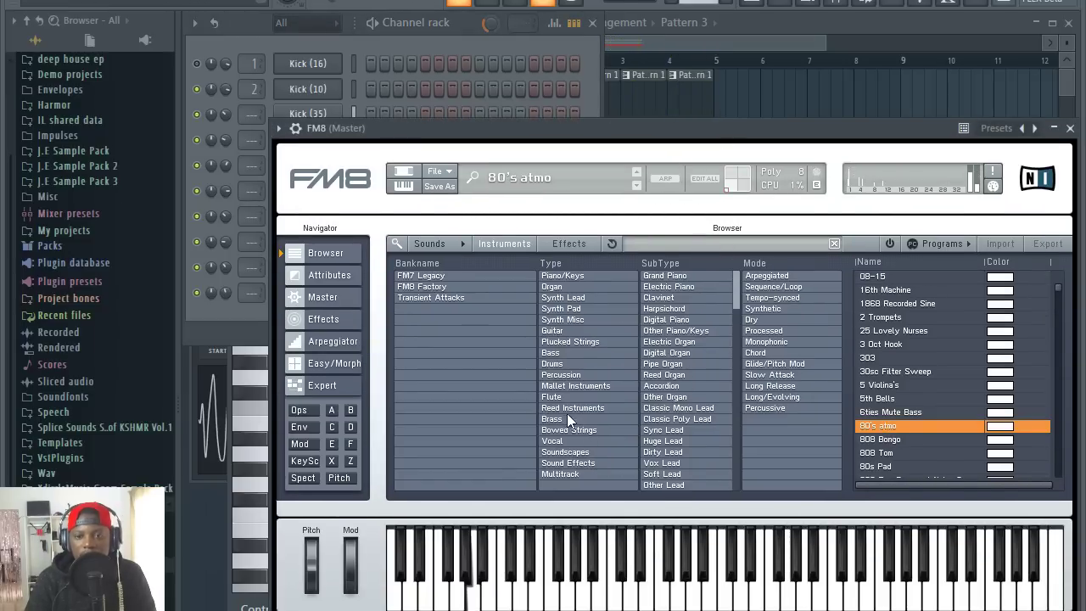
pyautogui.click(561, 419)
pyautogui.click(907, 428)
pyautogui.scroll(-2, 894, 413)
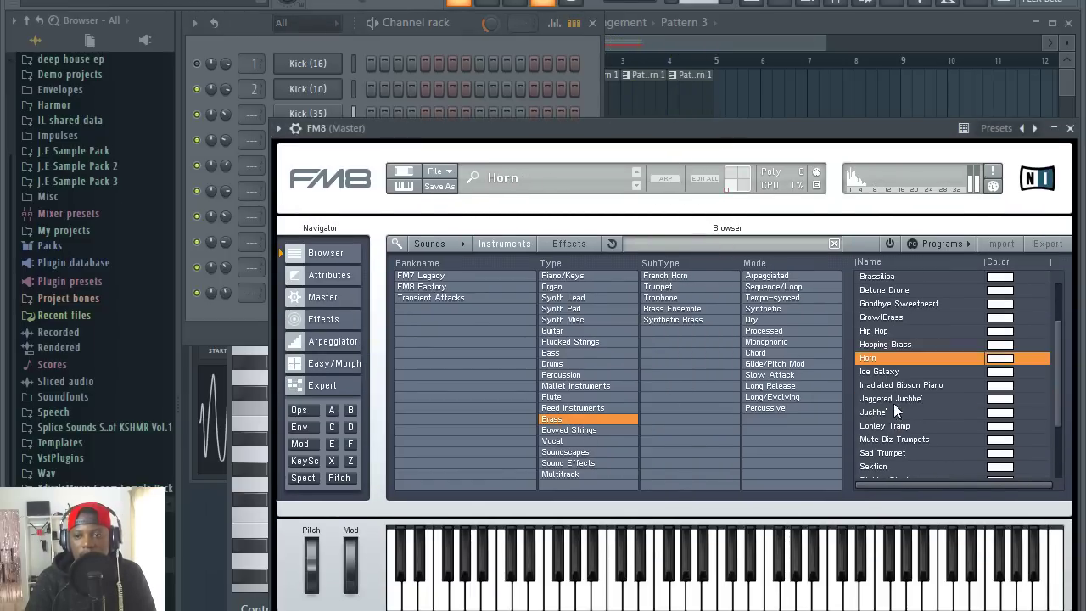
# Step: Compare the Irradiated Gibson Piano and Jaggered Juchhe' sounds and keep Irradiated Gibson Piano loaded in FM8
pyautogui.click(895, 384)
pyautogui.moveTo(651, 131); pyautogui.dragTo(619, 81)
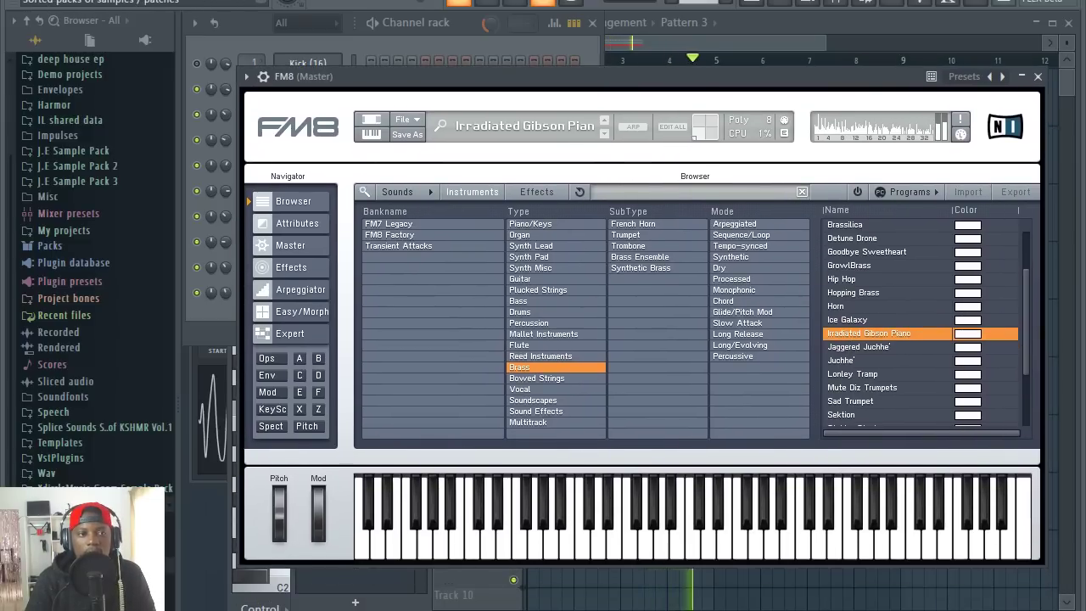
pyautogui.click(852, 347)
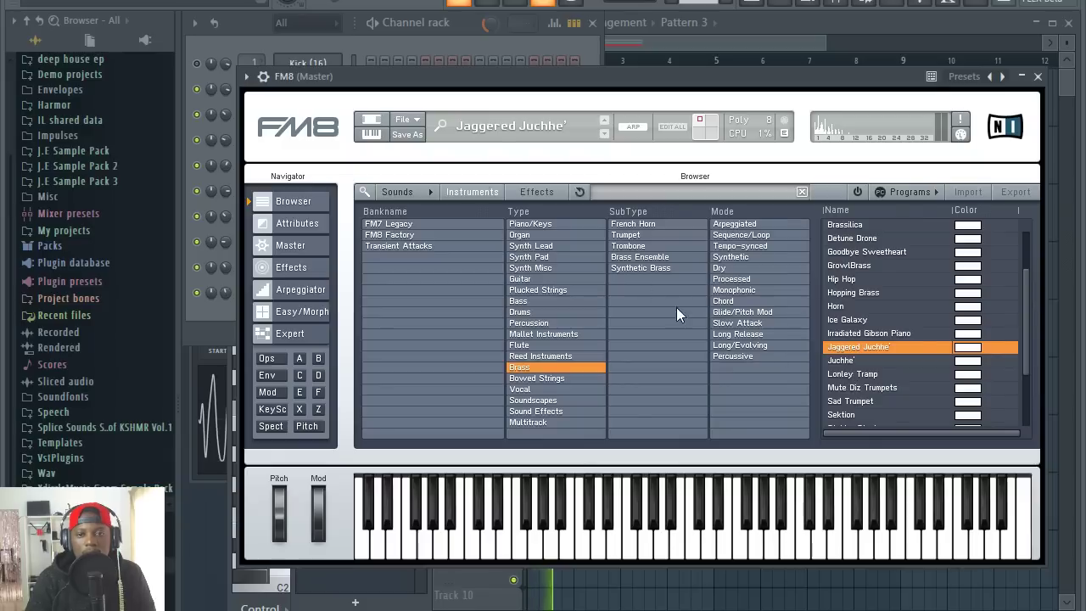
pyautogui.click(877, 335)
# Step: Transpose the three FM8 notes down one octave to A2 and turn the Kick (16) channel back on
pyautogui.click(472, 37)
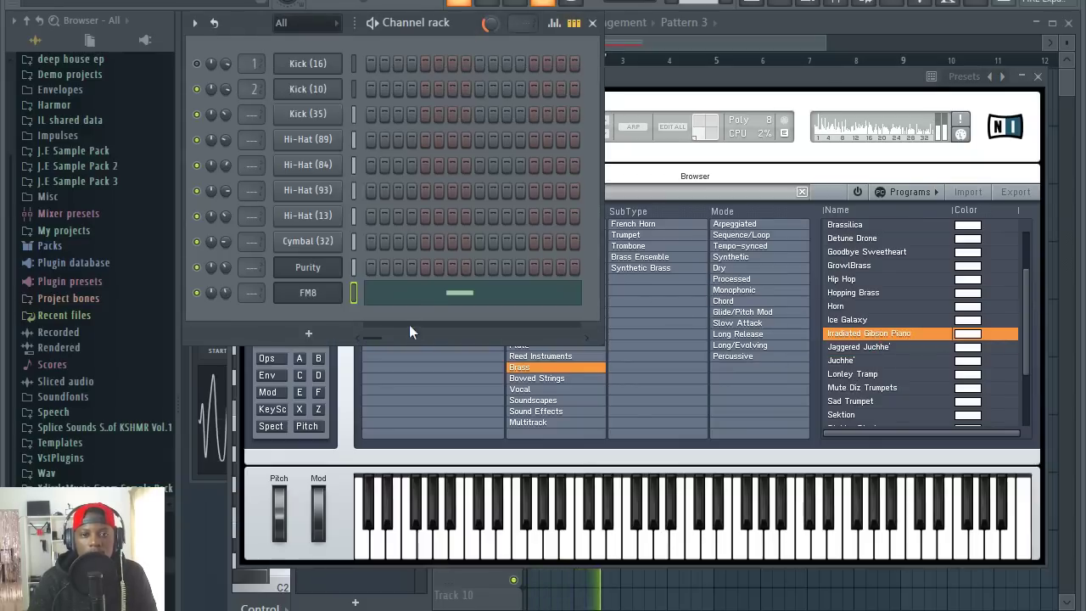
pyautogui.click(431, 306)
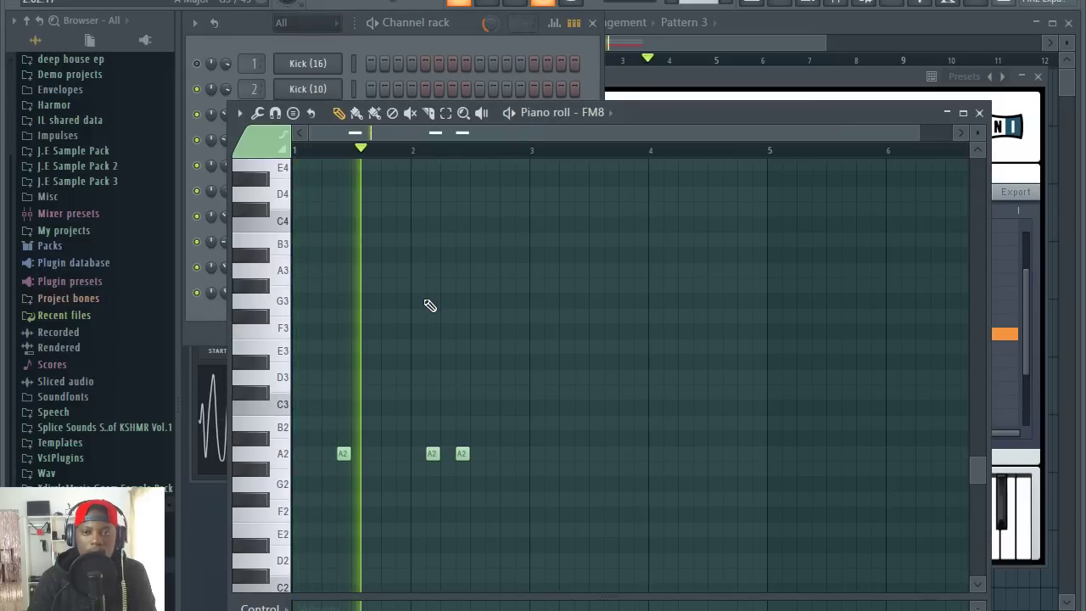
pyautogui.click(386, 24)
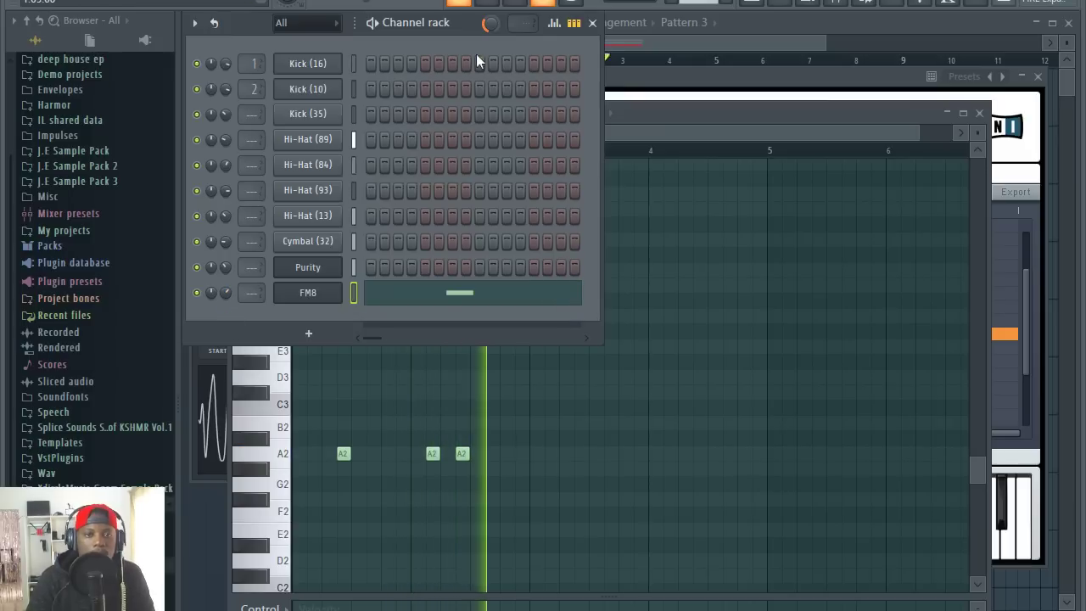
# Step: Add a second FM8 instrument channel and filter its sound browser to the Bass type
pyautogui.click(314, 333)
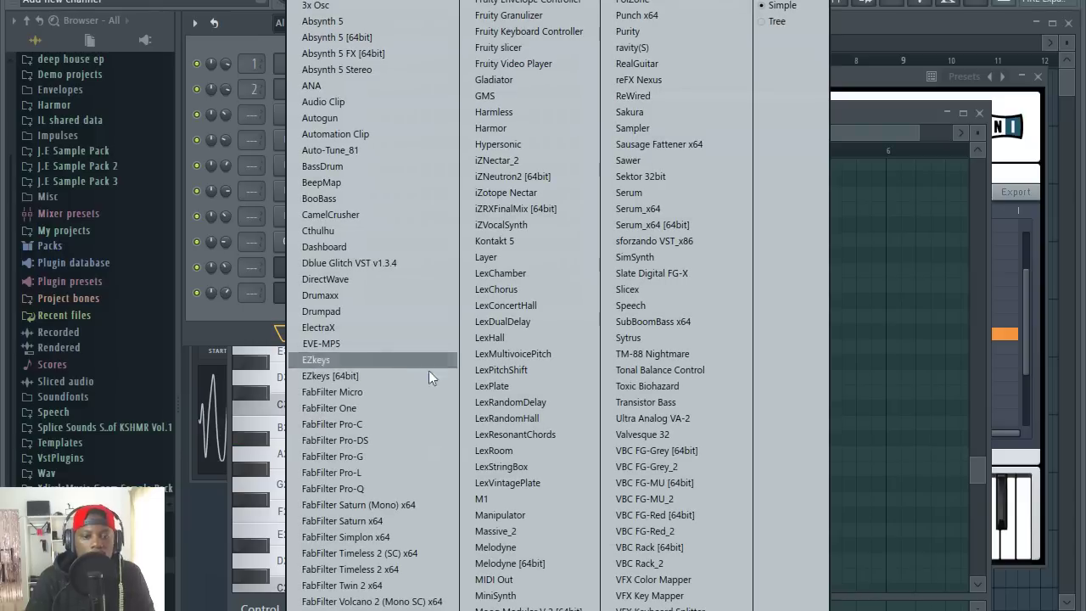
pyautogui.click(377, 415)
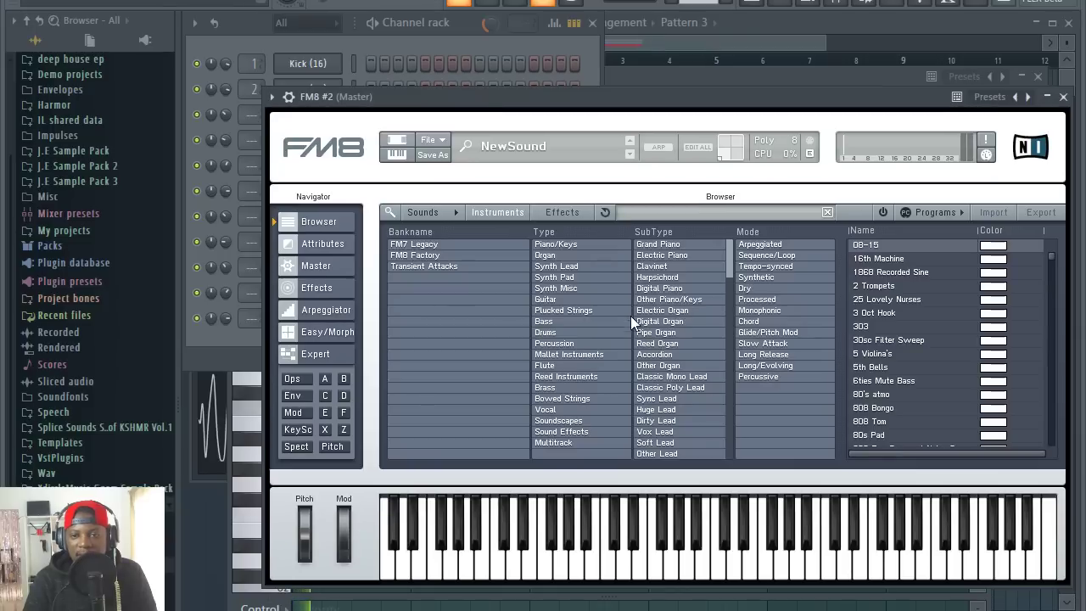
pyautogui.click(544, 321)
# Step: Audition the Chord Balancer bass in the second FM8 and load the Compu Gruv preset instead
pyautogui.scroll(-5, 886, 392)
pyautogui.click(891, 385)
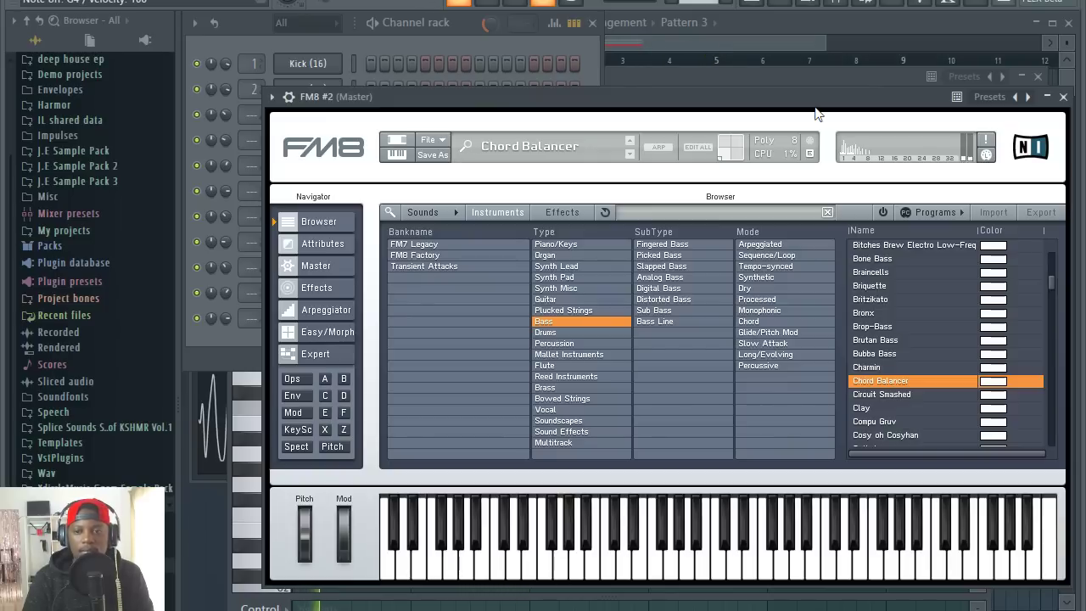
pyautogui.click(925, 421)
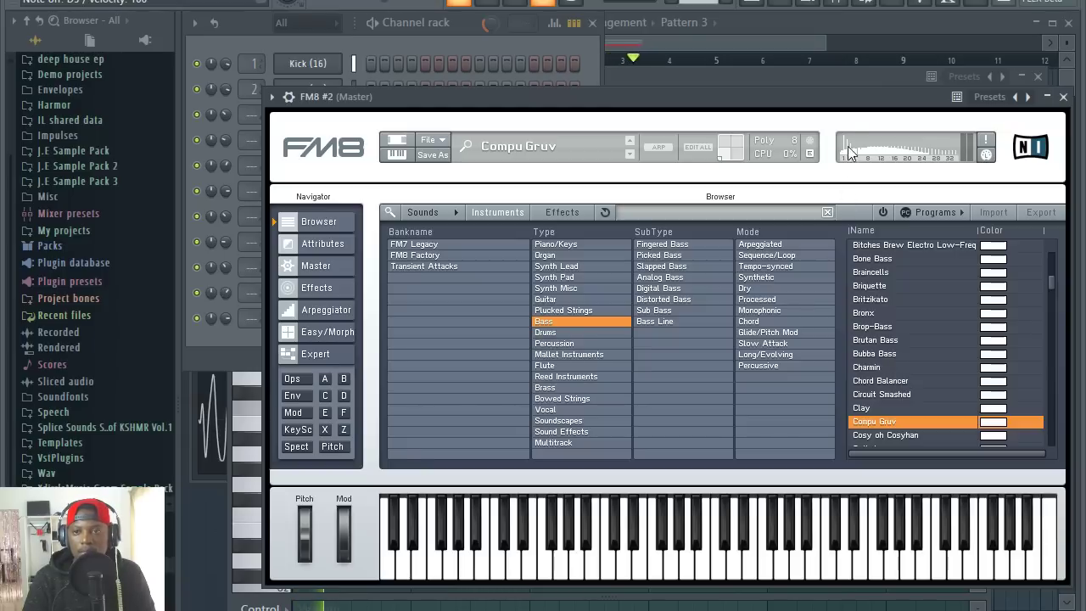
# Step: In the piano roll for FM8 #2, draw an A3 note on the third step of bar 1 and shorten it to one step
pyautogui.click(241, 34)
pyautogui.rightClick(317, 320)
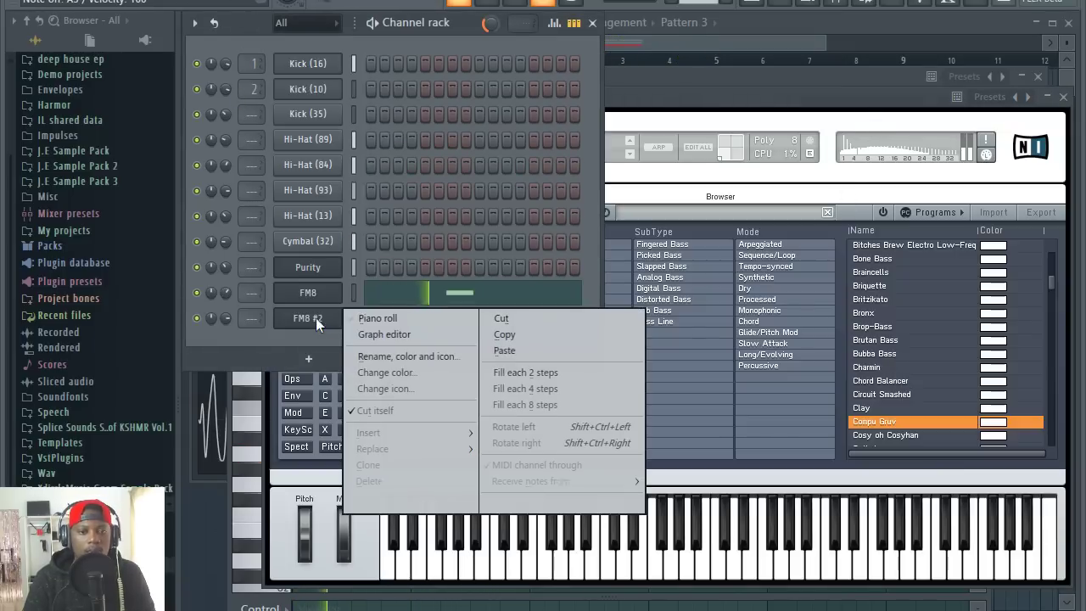
pyautogui.click(384, 317)
pyautogui.scroll(4, 331, 280)
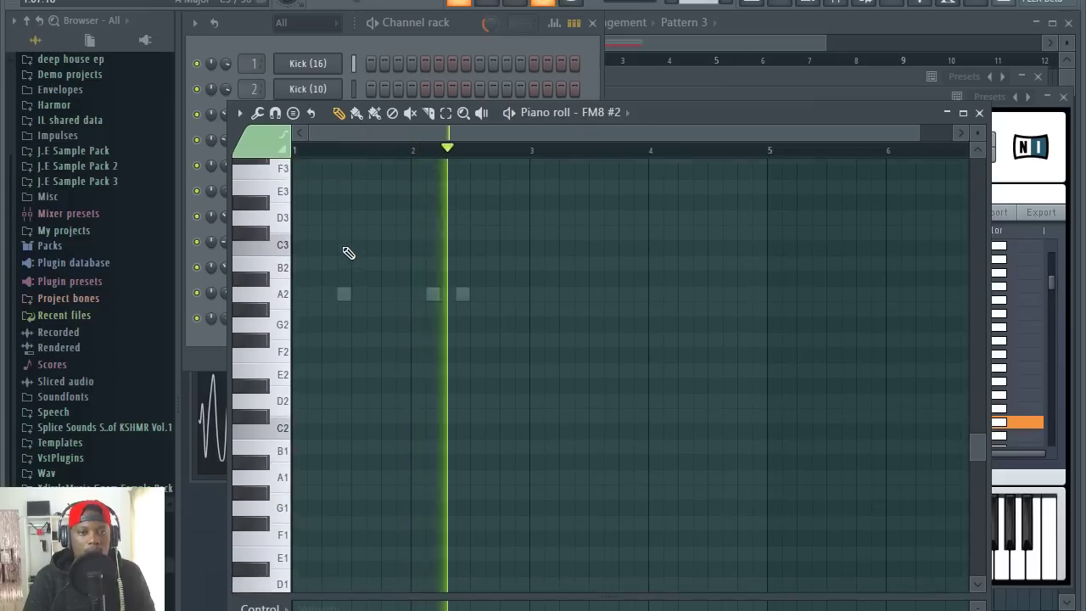
pyautogui.press('space')
pyautogui.click(311, 362)
pyautogui.press('space')
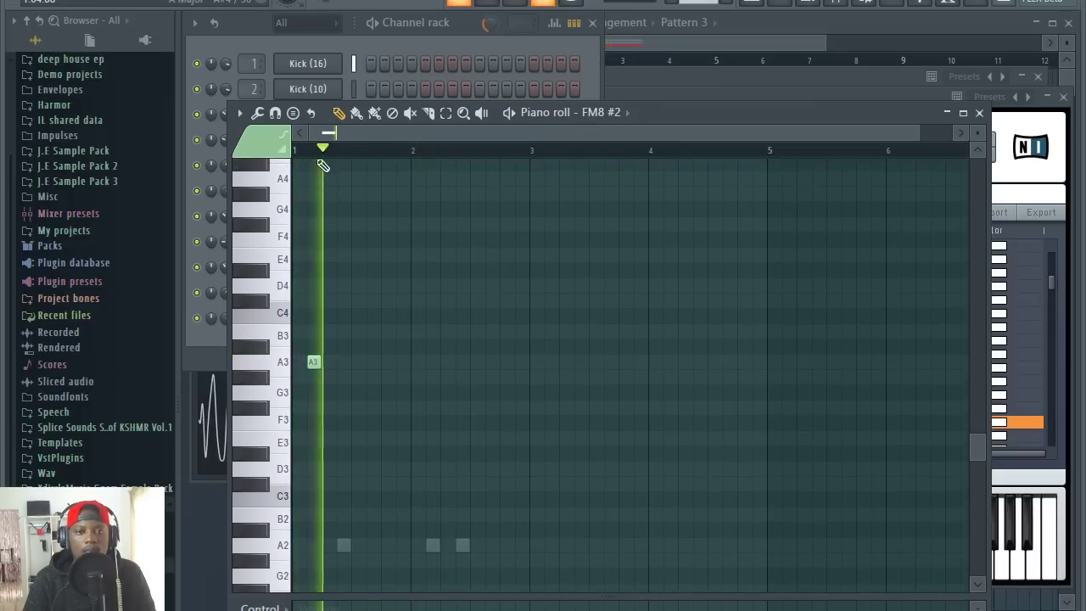
pyautogui.scroll(3, 334, 139)
pyautogui.press('space')
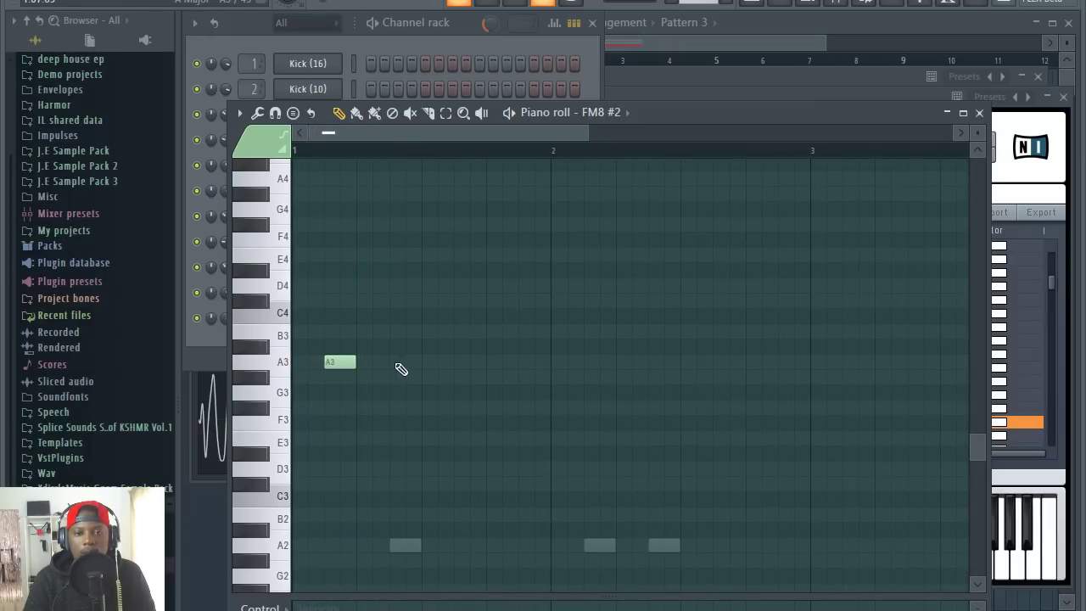
pyautogui.moveTo(344, 361); pyautogui.dragTo(328, 362)
pyautogui.press('space')
# Step: Add three more one-step A3 notes on steps 7, 10 and 13 of bar 1 and play the result
pyautogui.click(396, 363)
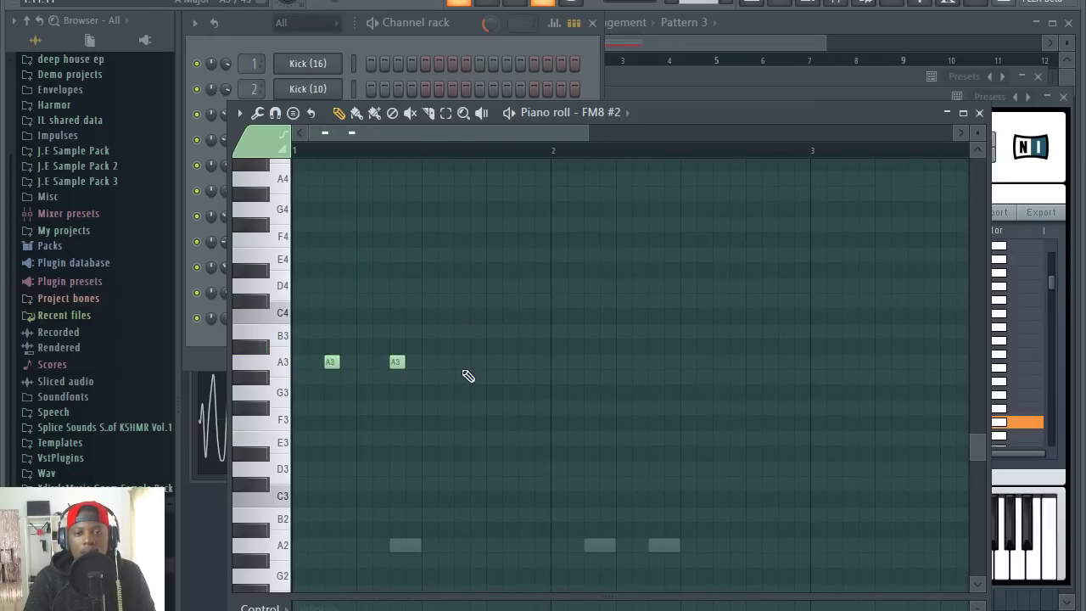
pyautogui.click(444, 363)
pyautogui.click(492, 363)
pyautogui.press('space')
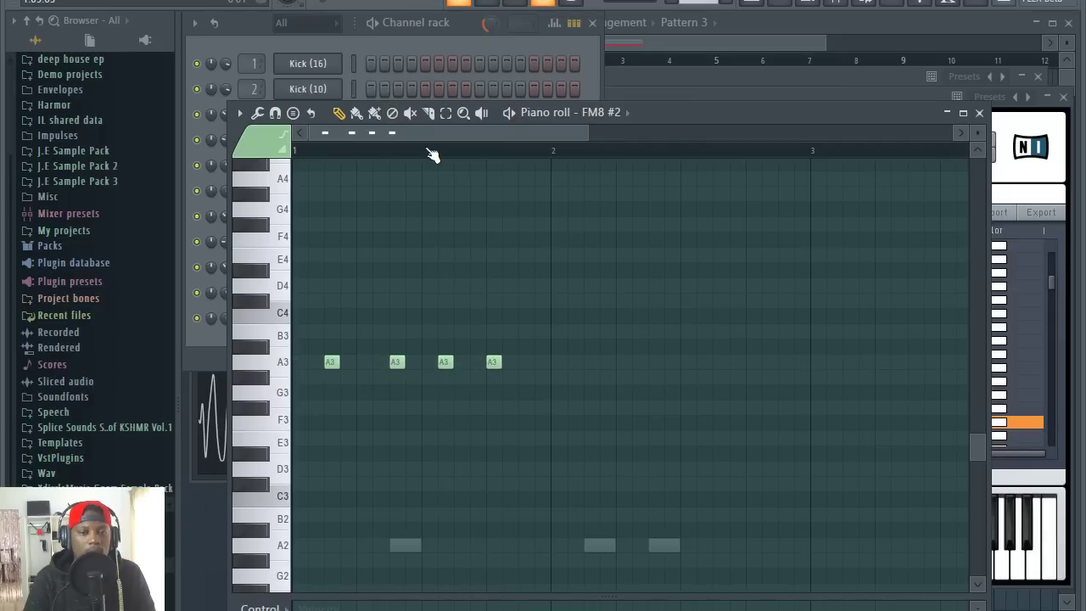
pyautogui.press('space')
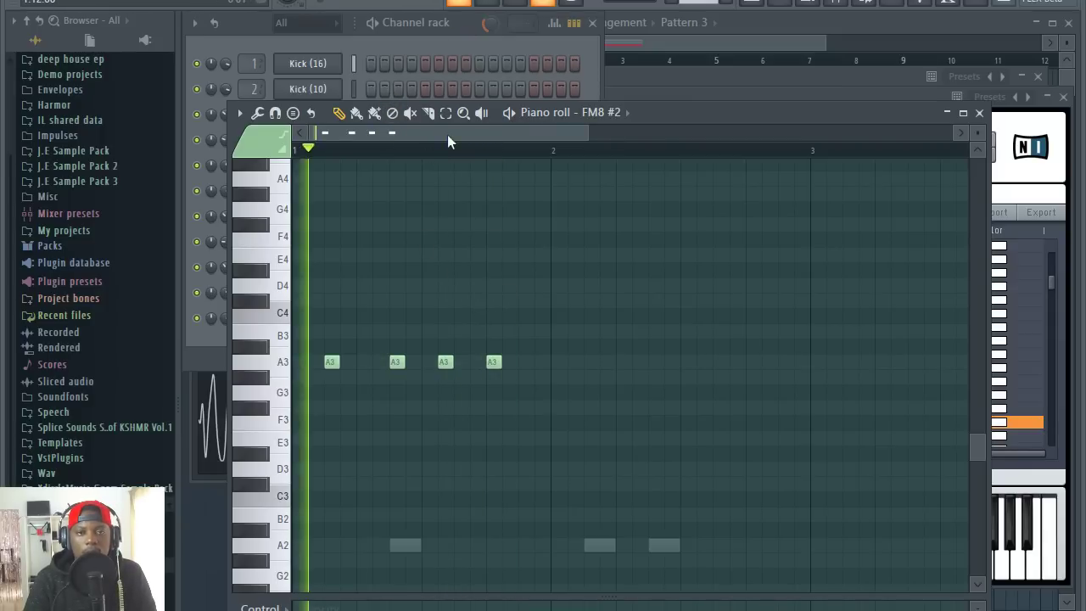
# Step: Lower the FM8 #2 channel's volume, then select all channels in the channel rack
pyautogui.click(443, 30)
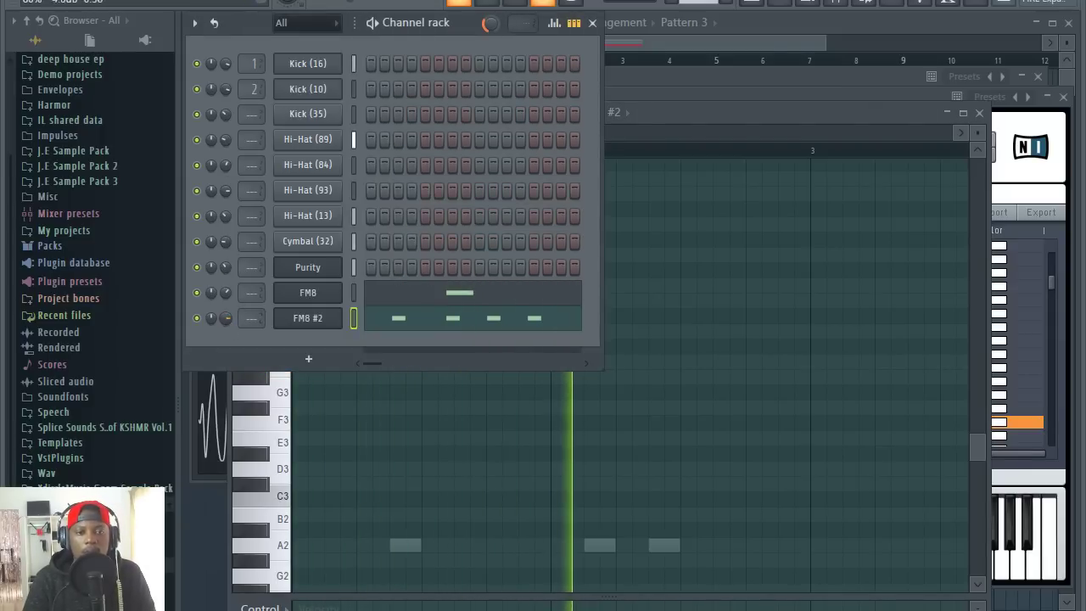
pyautogui.click(767, 31)
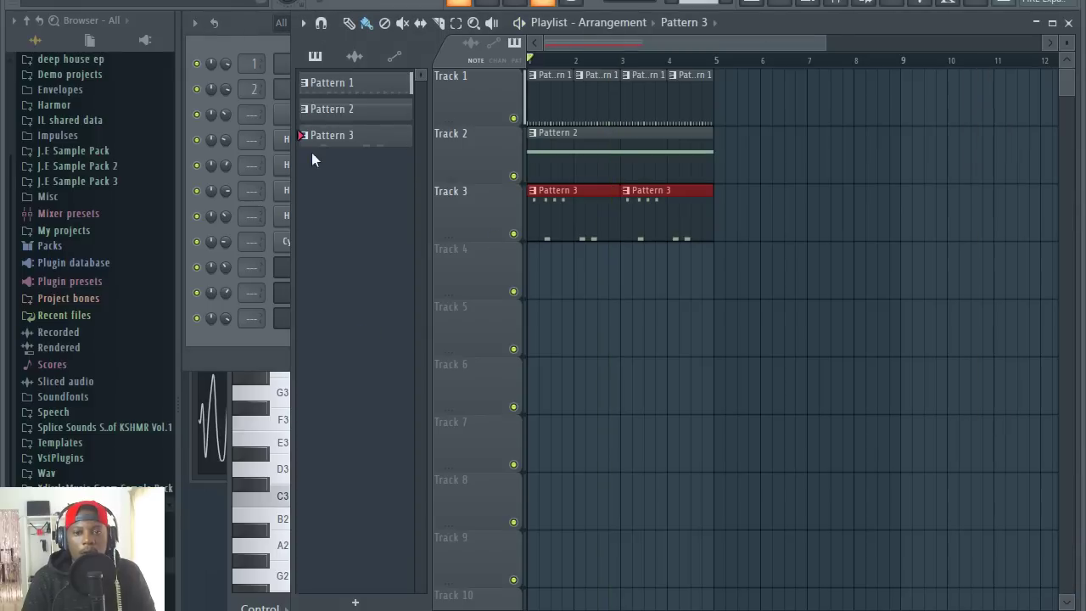
pyautogui.click(212, 27)
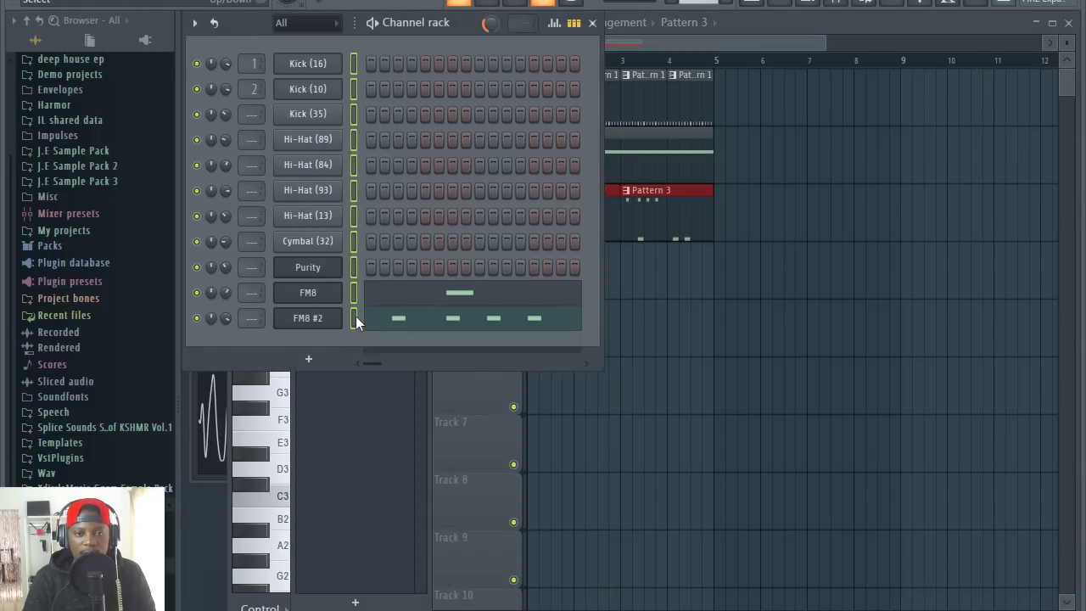
# Step: Cut the FM8 #2 notes from Pattern 3 and paste them into the next empty pattern, Pattern 4
pyautogui.hotkey('ctrl', 'x')
pyautogui.press('KP_Add')
pyautogui.hotkey('ctrl', 'v')
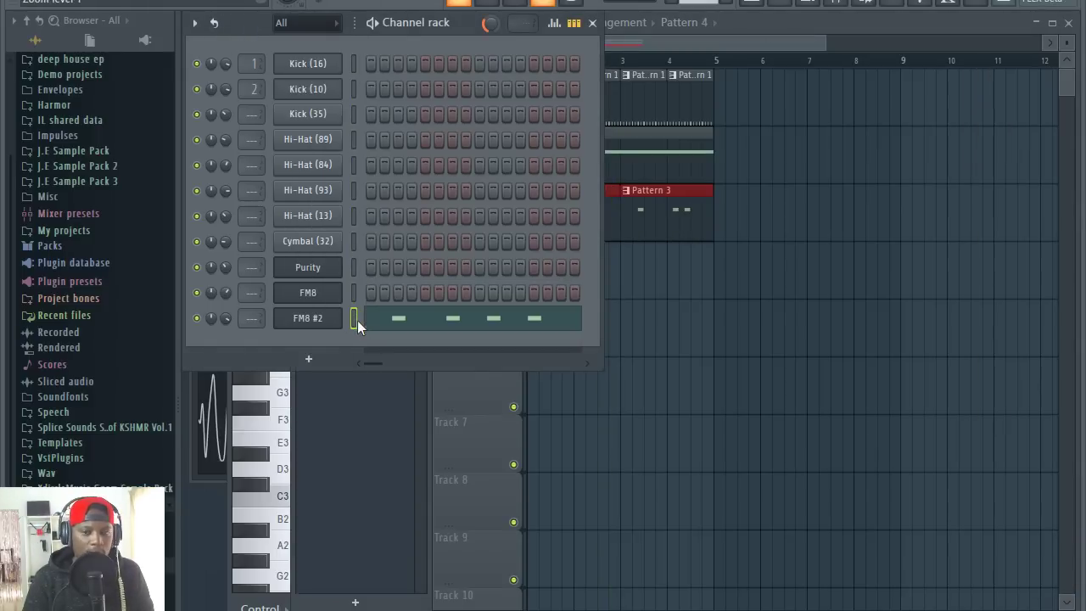
# Step: Paint four Pattern 4 clips on Track 4 across bars 1 to 4 and play the arrangement
pyautogui.click(768, 49)
pyautogui.moveTo(550, 271); pyautogui.dragTo(638, 270)
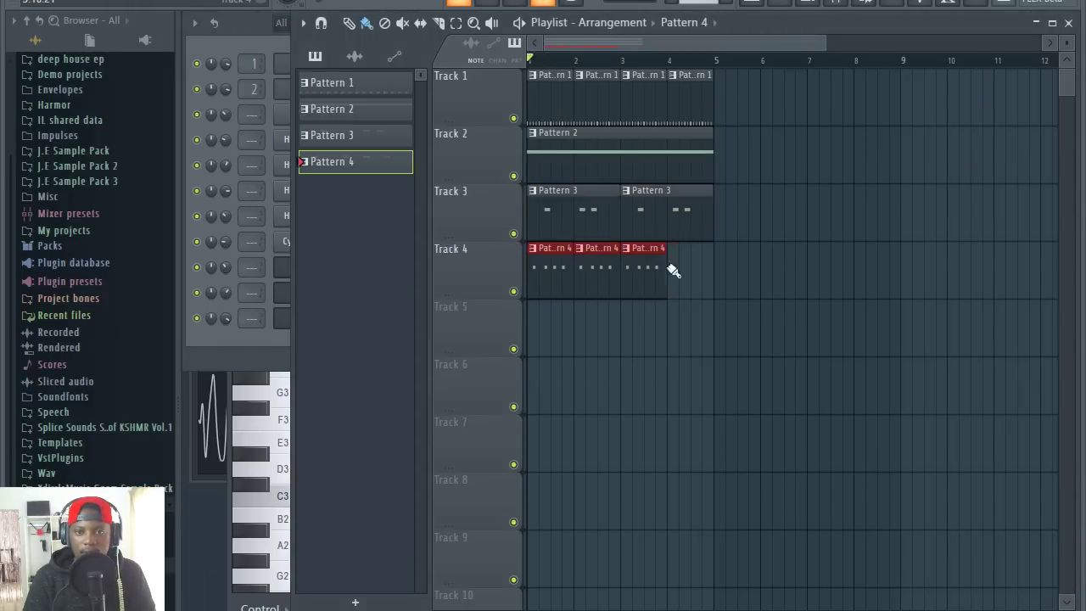
pyautogui.click(285, 34)
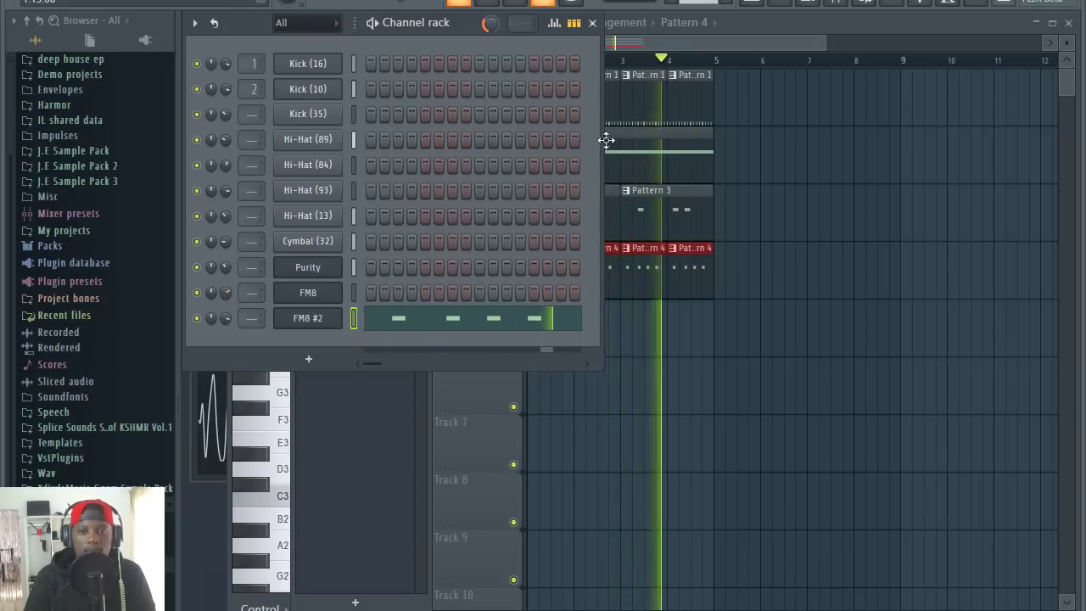
pyautogui.click(737, 40)
pyautogui.click(273, 52)
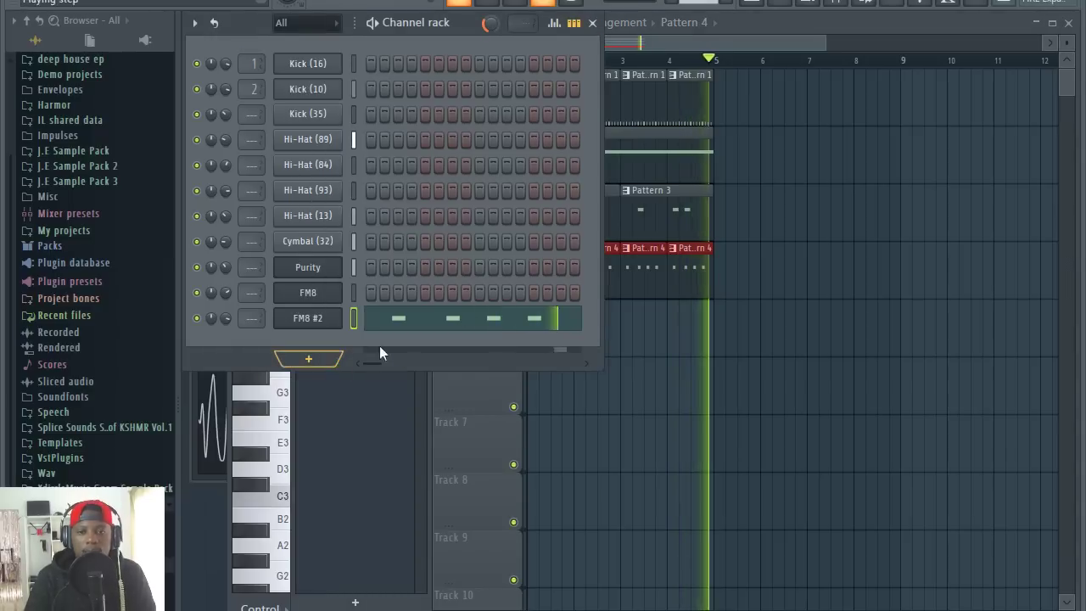
# Step: Add a third FM8 channel, filter its browser to Plucked Strings and load the Kuito preset
pyautogui.click(311, 361)
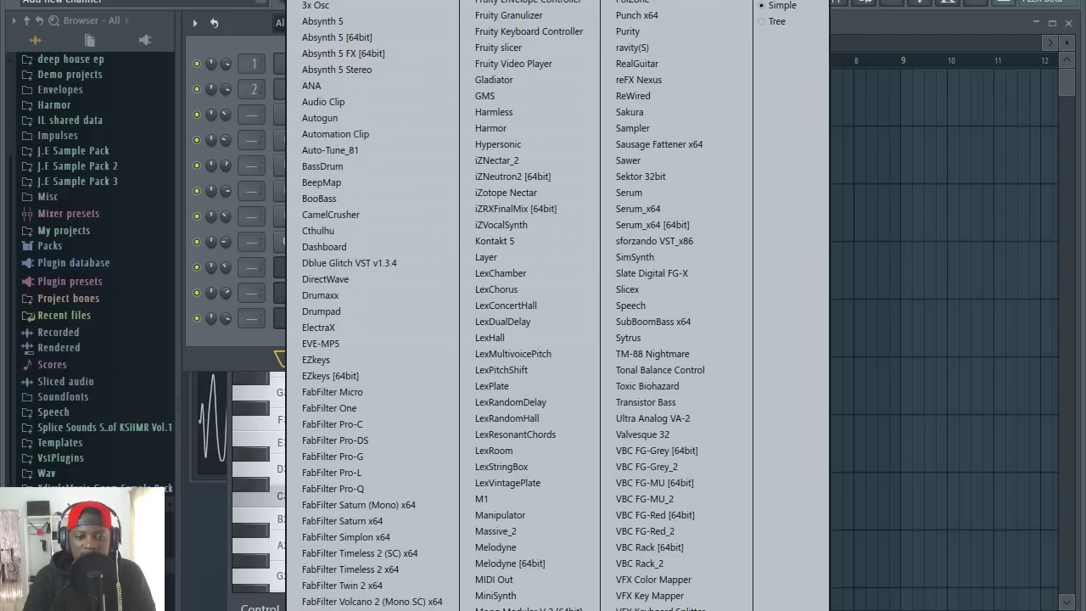
pyautogui.click(339, 609)
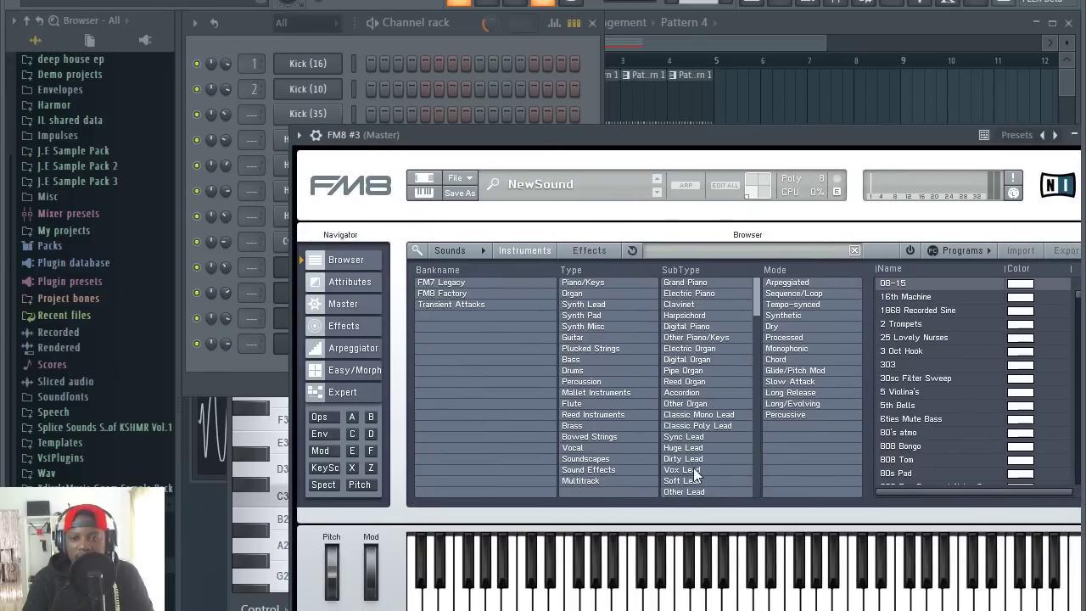
pyautogui.click(586, 348)
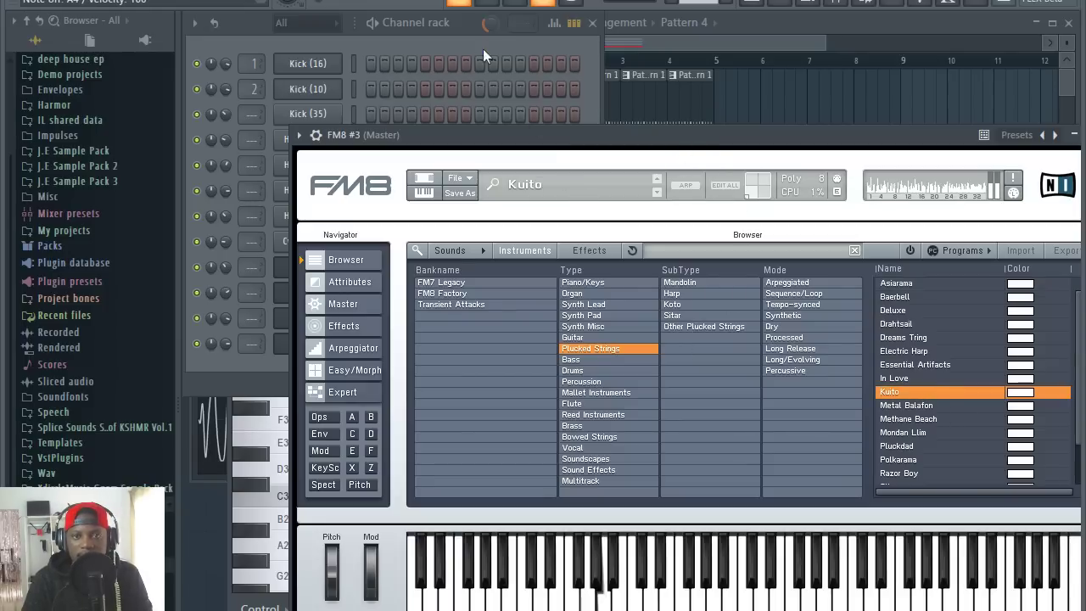
# Step: In the piano roll for FM8 #3, draw one-step notes in bar 1: A4 on step 1, B4 on 3, A#4 on 4, A4 on 5
pyautogui.click(452, 48)
pyautogui.rightClick(338, 348)
pyautogui.click(402, 343)
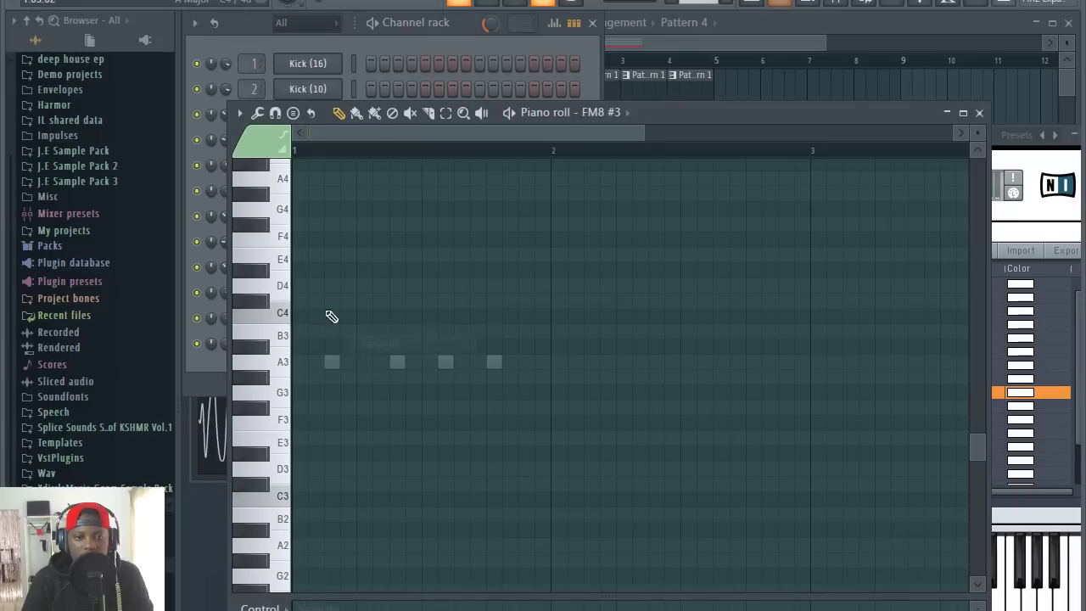
pyautogui.scroll(3, 311, 247)
pyautogui.click(297, 273)
pyautogui.press('space')
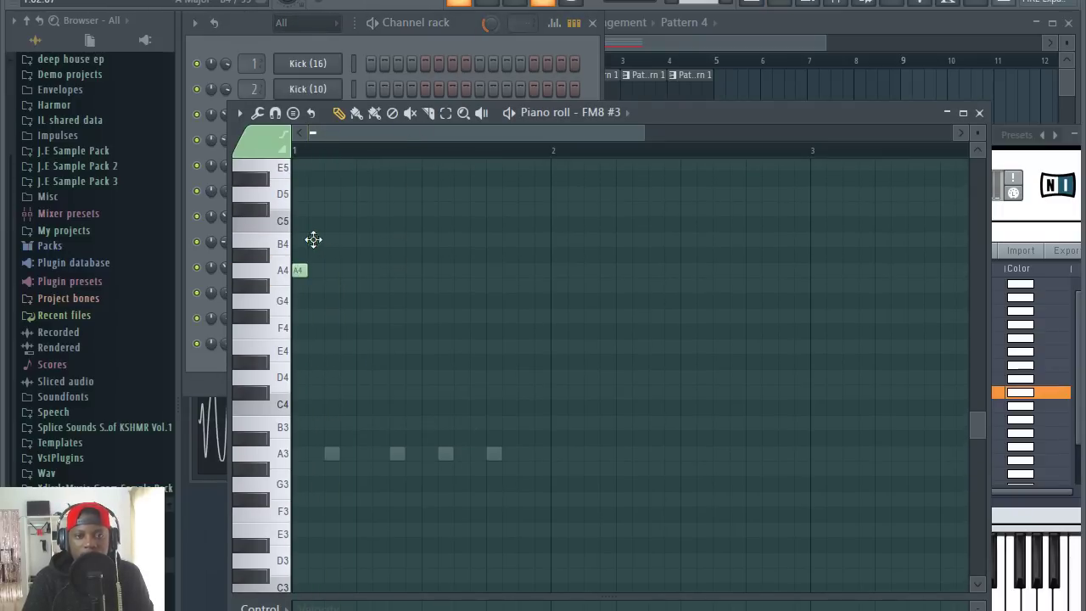
pyautogui.click(346, 242)
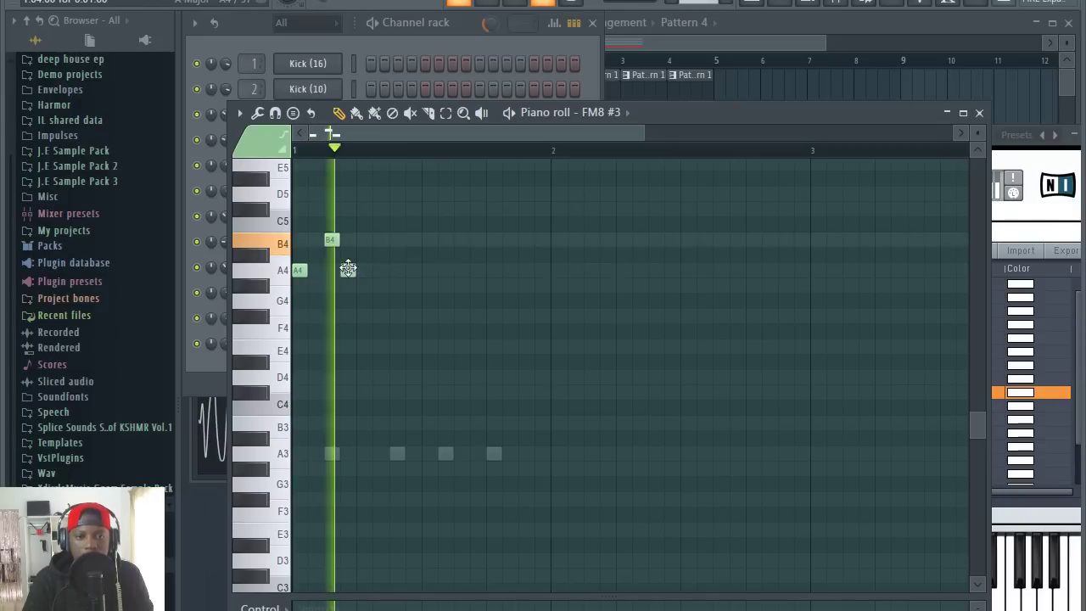
pyautogui.click(348, 255)
pyautogui.click(363, 287)
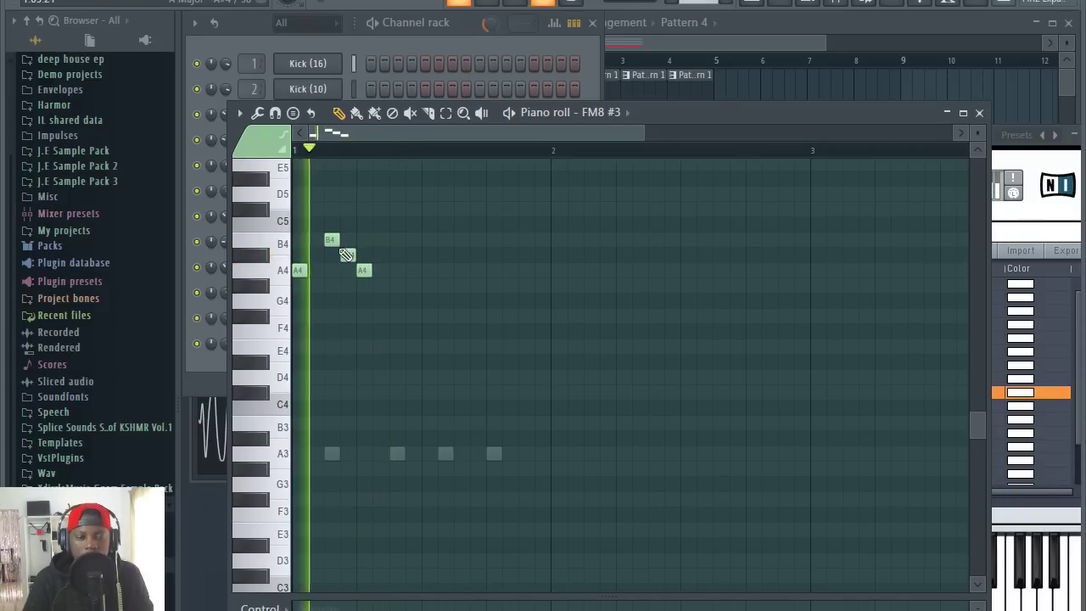
# Step: Duplicate the four-note FM8 #3 phrase so the copy starts on step 9 of bar 1, and check it in the channel rack
pyautogui.hotkey('ctrl', 'a')
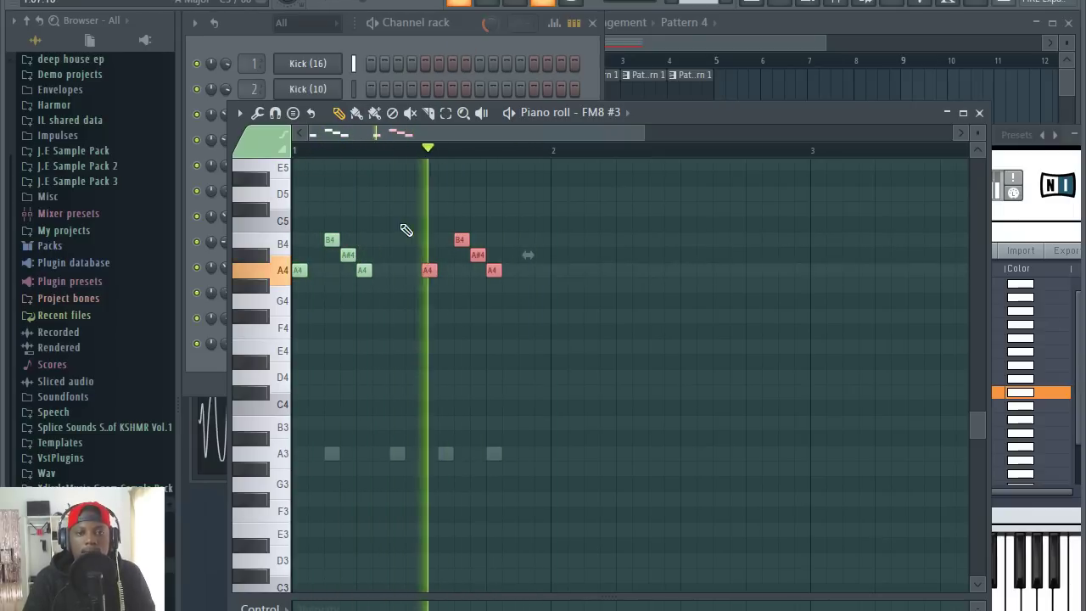
pyautogui.click(452, 30)
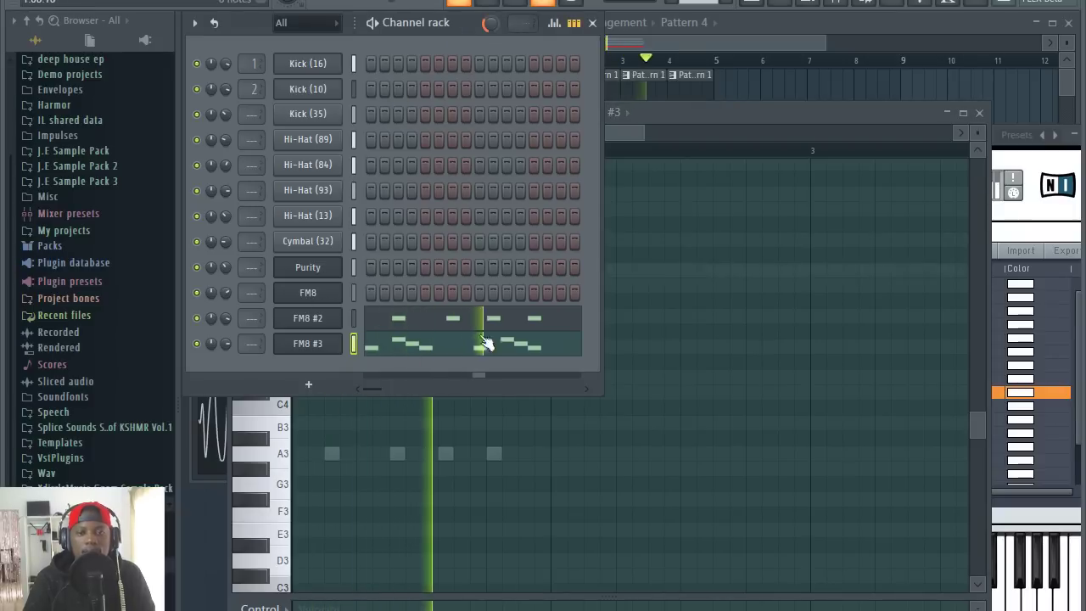
pyautogui.click(679, 112)
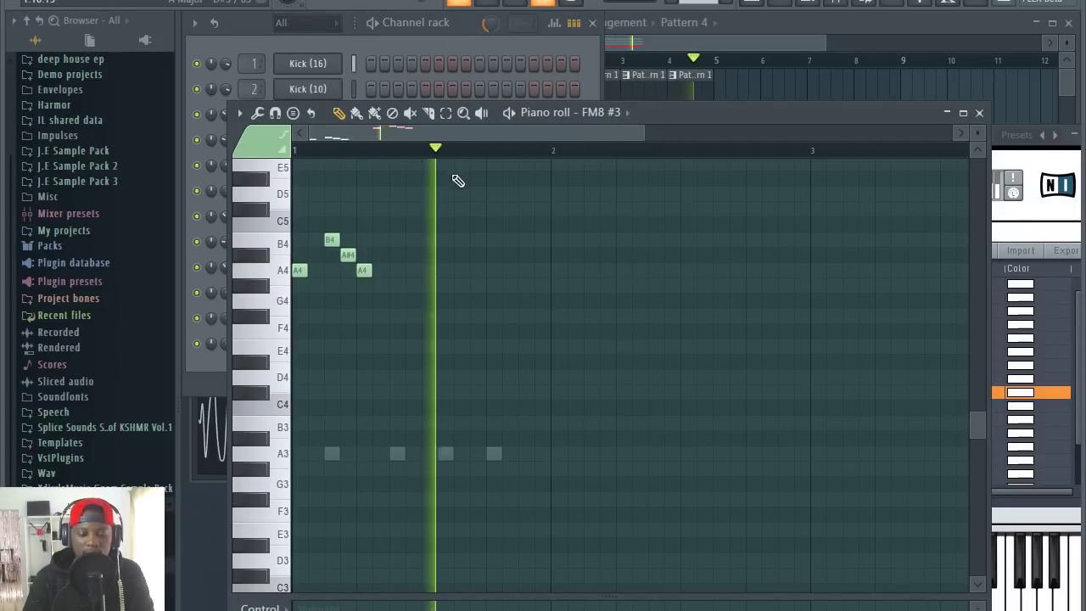
# Step: Transpose all FM8 #3 notes up one octave, check the channel rack and return to the piano roll with playback stopped
pyautogui.hotkey('ctrl', 'a')
pyautogui.hotkey('ctrl', 'Up')
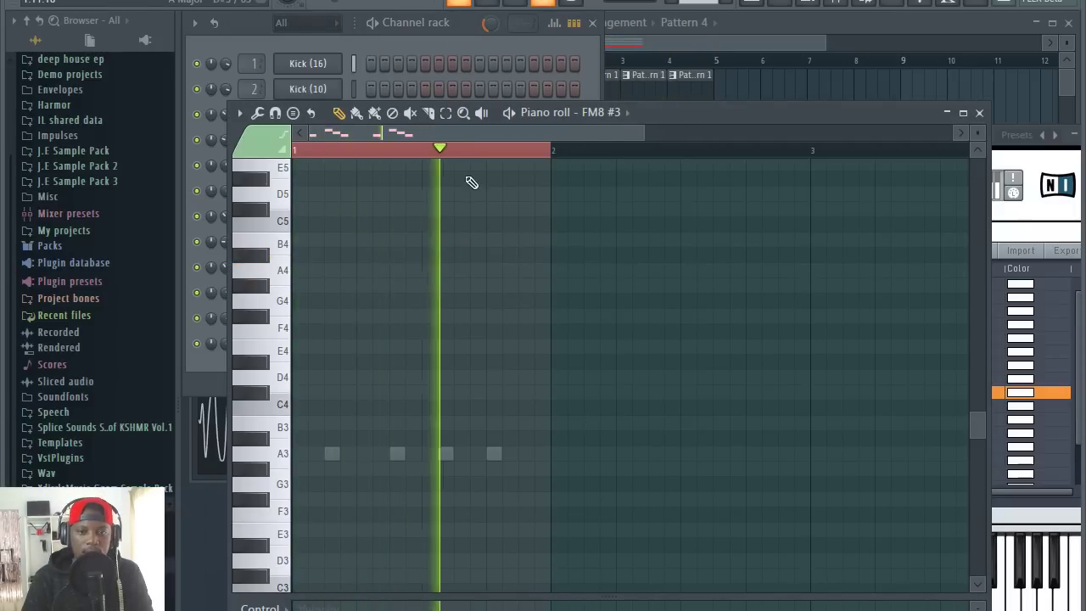
pyautogui.scroll(5, 432, 249)
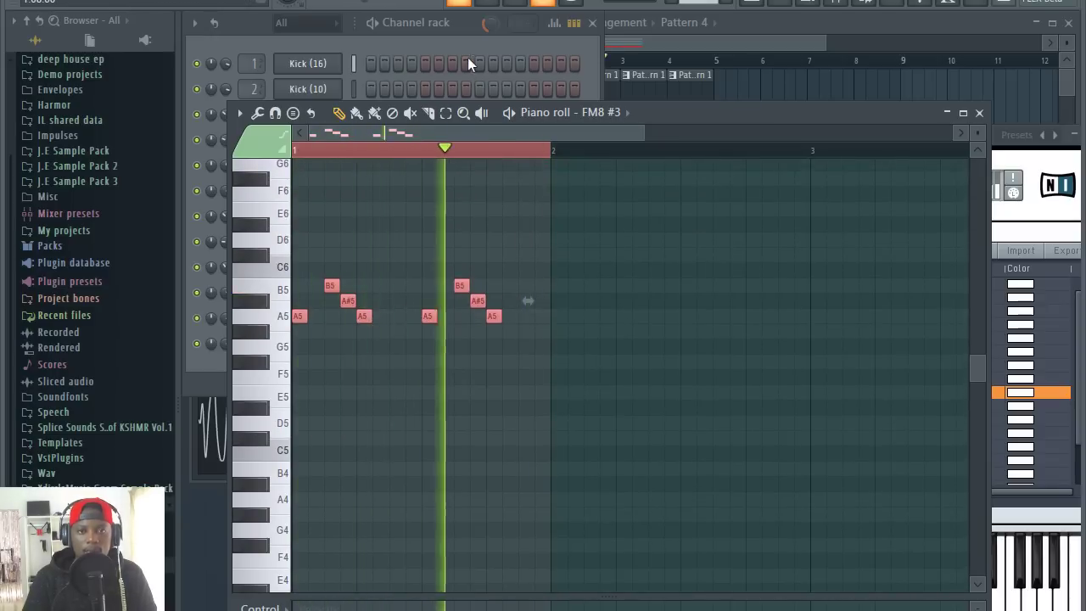
pyautogui.click(473, 60)
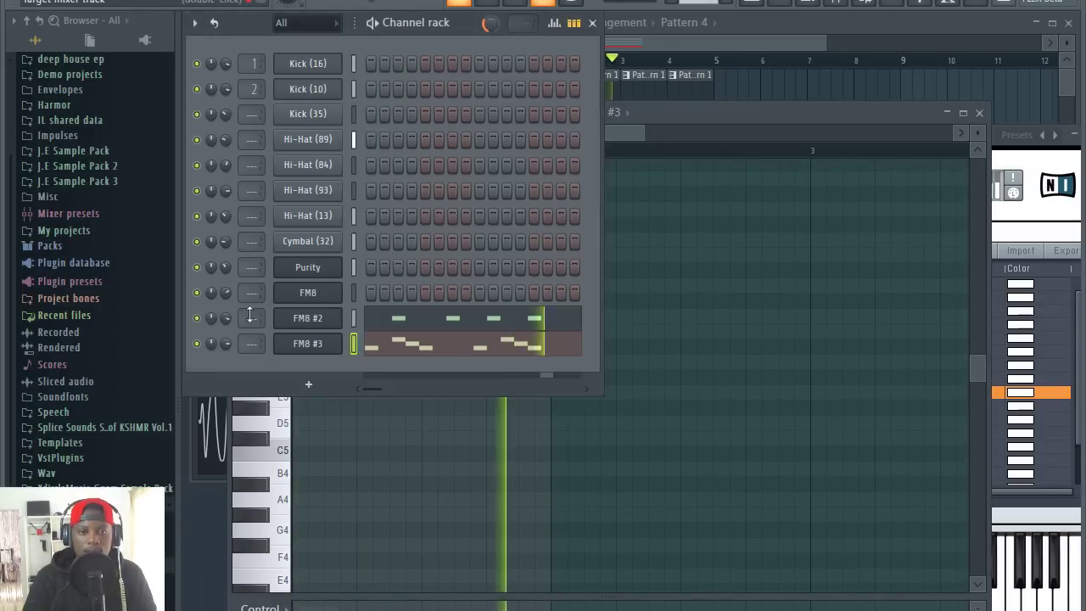
pyautogui.click(706, 111)
pyautogui.press('space')
pyautogui.scroll(3, 335, 150)
pyautogui.click(320, 243)
pyautogui.rightClick(326, 242)
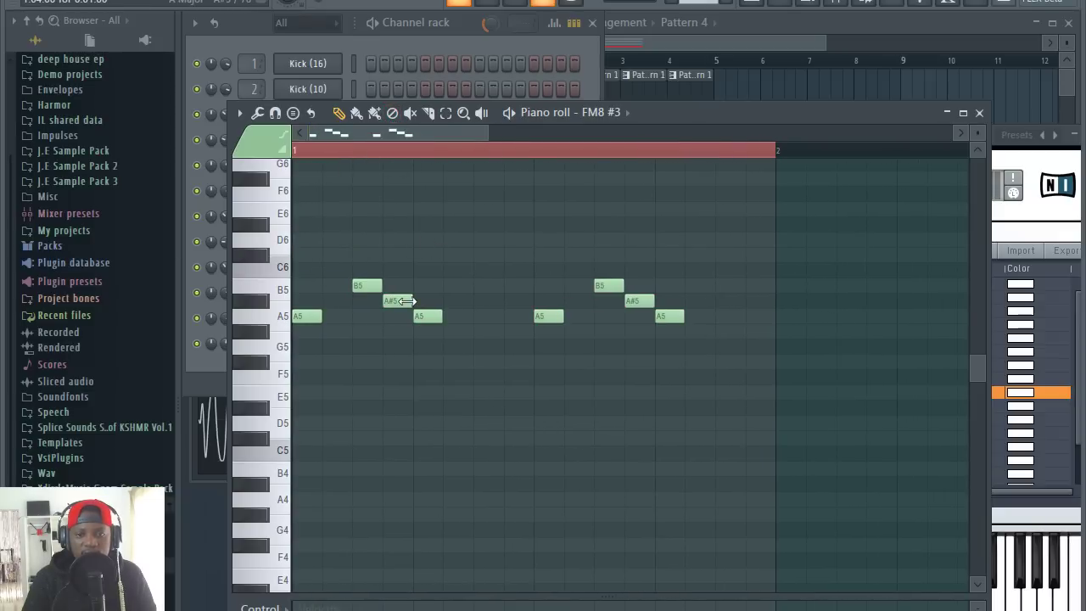
pyautogui.click(453, 255)
pyautogui.rightClick(452, 256)
pyautogui.press('space')
pyautogui.press('space')
# Step: In the first phrase, move B5 to C#6 on step 4 and replace the A#5 and A5 after it with an A5 on step 6
pyautogui.moveTo(367, 288)
pyautogui.mouseDown()
pyautogui.moveTo(397, 208)
pyautogui.moveTo(396, 250)
pyautogui.mouseUp()
pyautogui.press('space')
pyautogui.rightClick(407, 304)
pyautogui.rightClick(429, 317)
pyautogui.press('space')
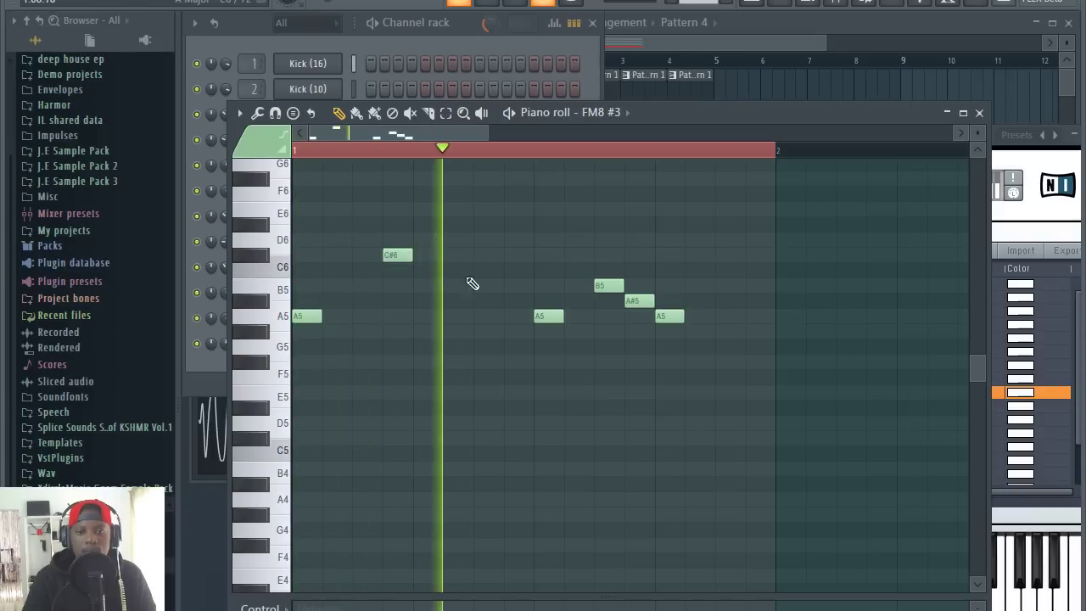
pyautogui.click(458, 316)
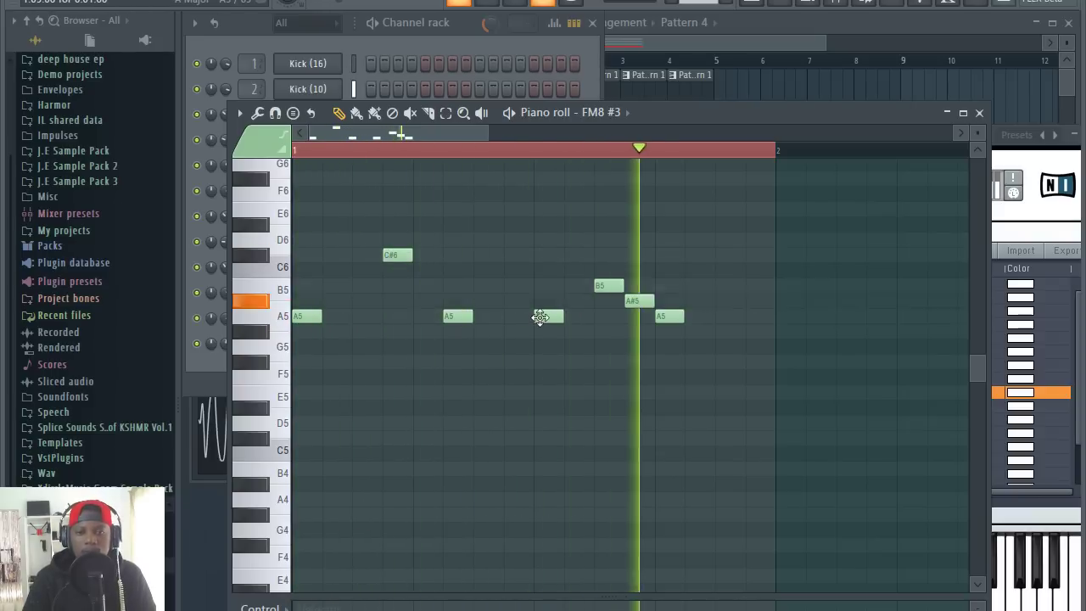
# Step: Delete the B5, A#5 and last A5 notes of the second phrase and play the result
pyautogui.rightClick(609, 285)
pyautogui.rightClick(640, 300)
pyautogui.rightClick(669, 316)
pyautogui.press('space')
pyautogui.press('space')
# Step: Lower the C#6 note to C6, then add a C6 on step 12 and an A5 on step 14
pyautogui.moveTo(397, 255)
pyautogui.mouseDown()
pyautogui.moveTo(399, 279)
pyautogui.moveTo(398, 266)
pyautogui.mouseUp()
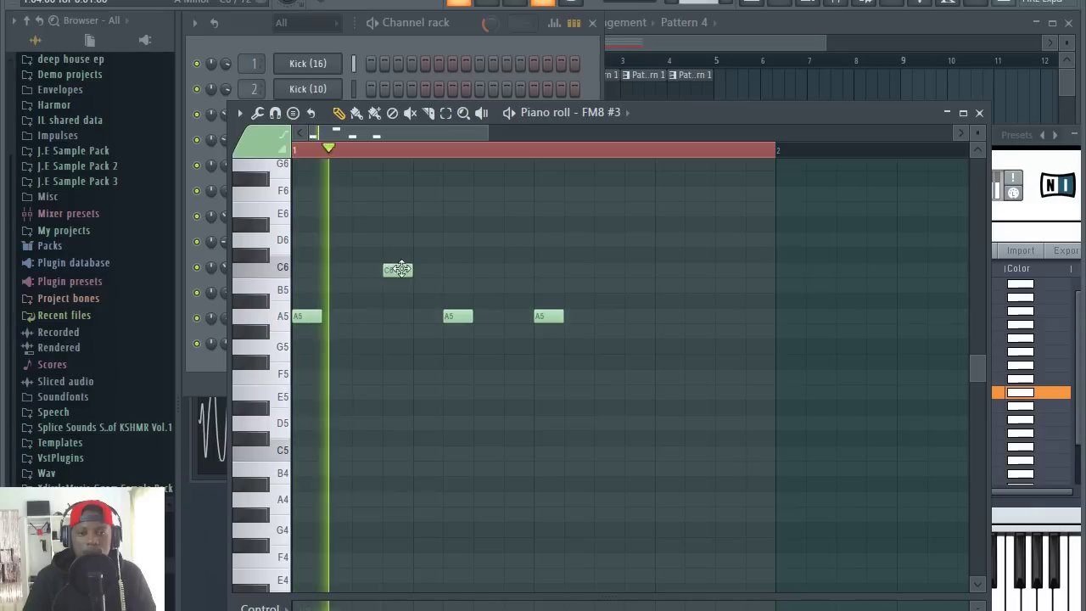
pyautogui.click(638, 270)
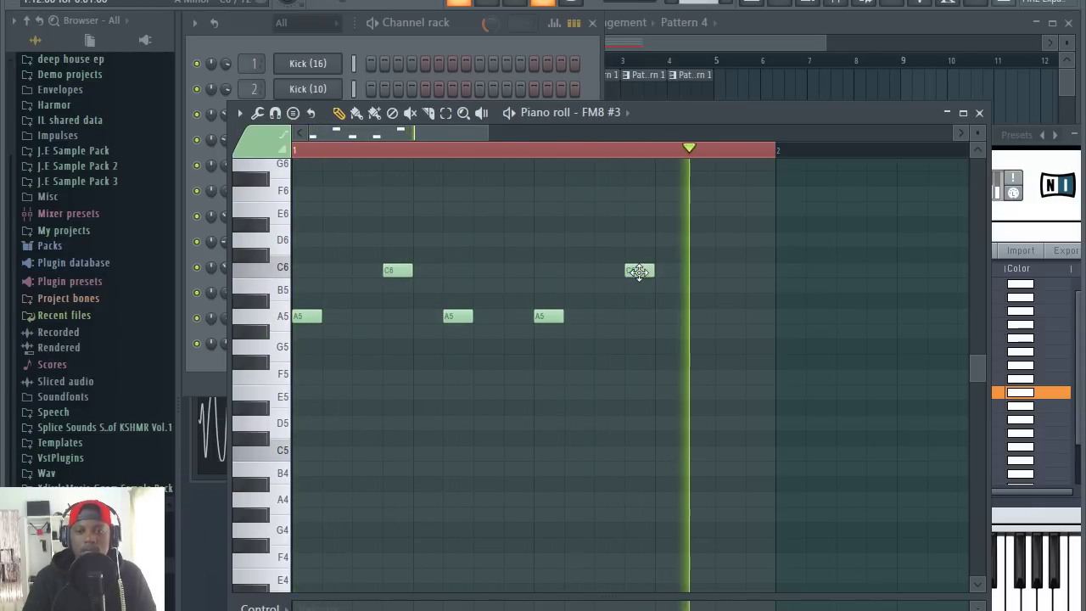
pyautogui.click(701, 315)
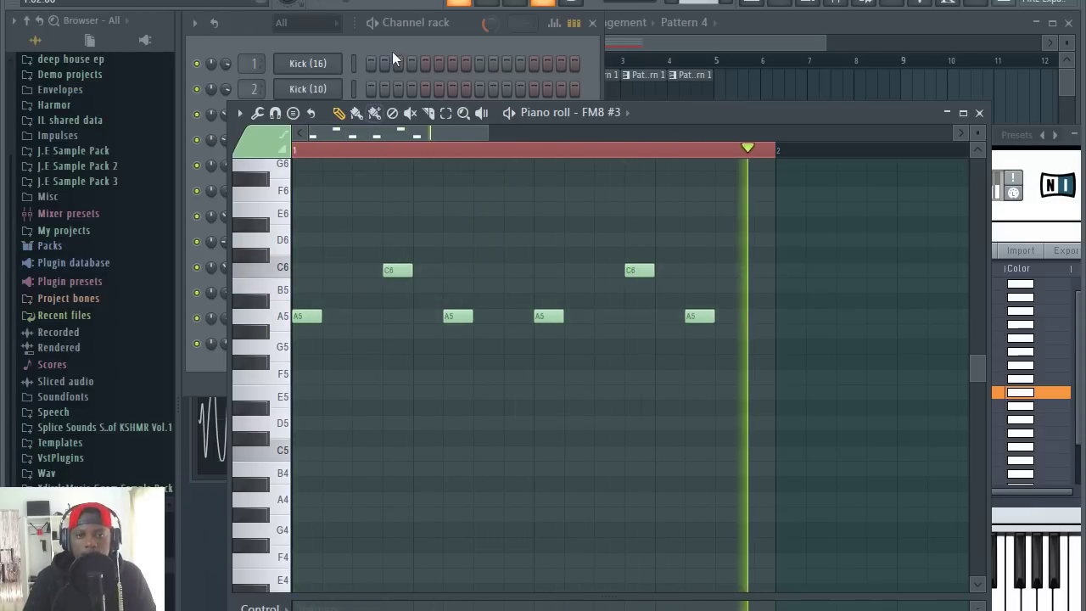
# Step: Open FM8 #3, clear the Plucked Strings filter and audition presets from the start of the list, including A&D Pad and Ad Parnassum 2
pyautogui.click(462, 30)
pyautogui.click(302, 343)
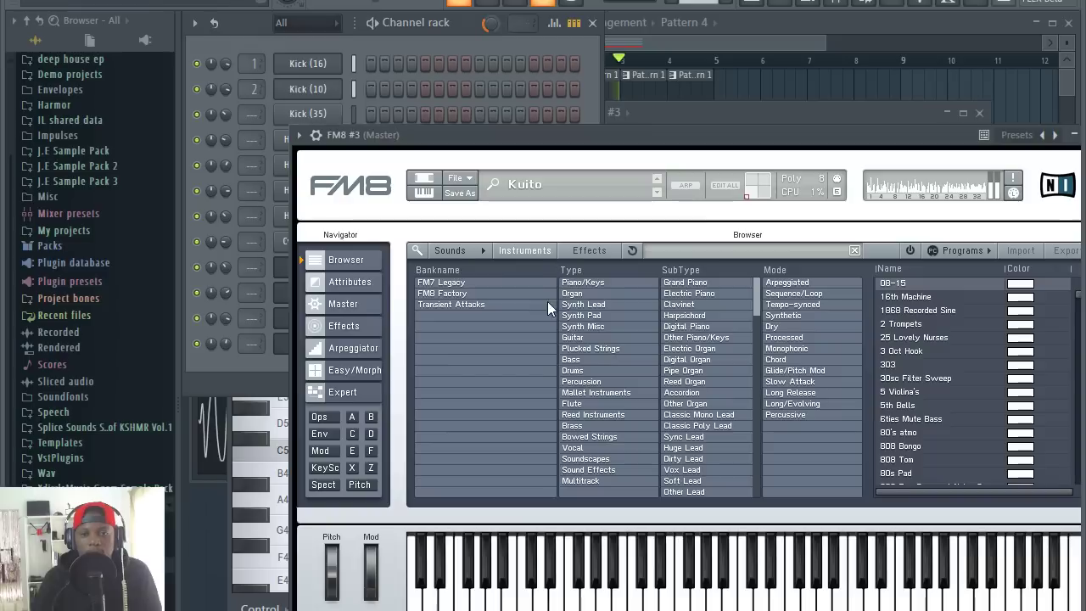
pyautogui.click(917, 446)
pyautogui.click(910, 350)
pyautogui.scroll(-1, 920, 371)
pyautogui.click(925, 379)
pyautogui.click(927, 402)
pyautogui.scroll(-1, 926, 401)
pyautogui.click(927, 401)
pyautogui.scroll(-1, 926, 402)
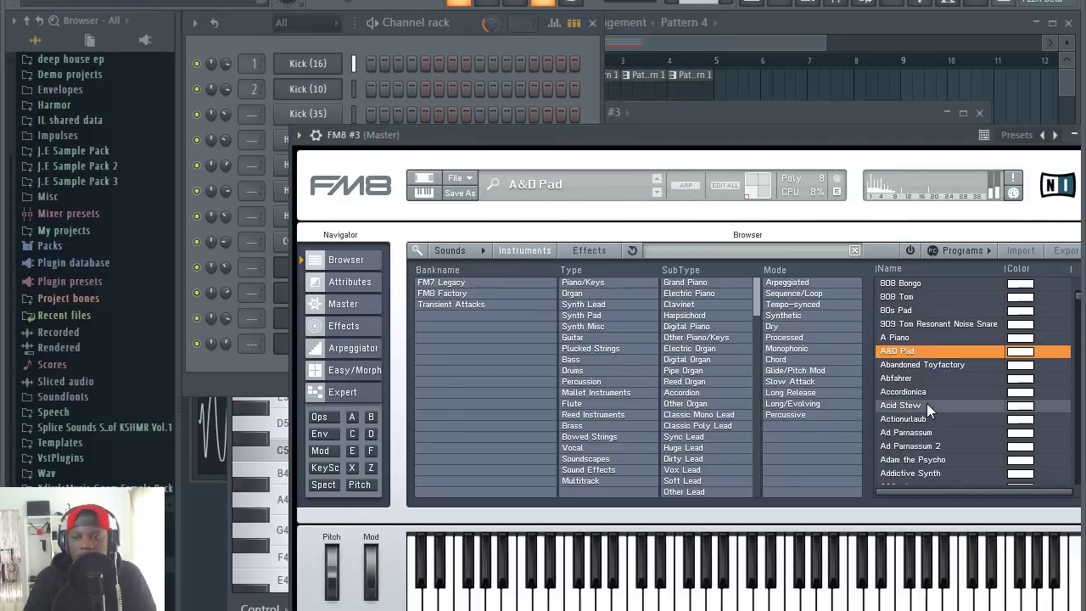
pyautogui.click(927, 404)
pyautogui.scroll(-1, 927, 403)
pyautogui.click(928, 395)
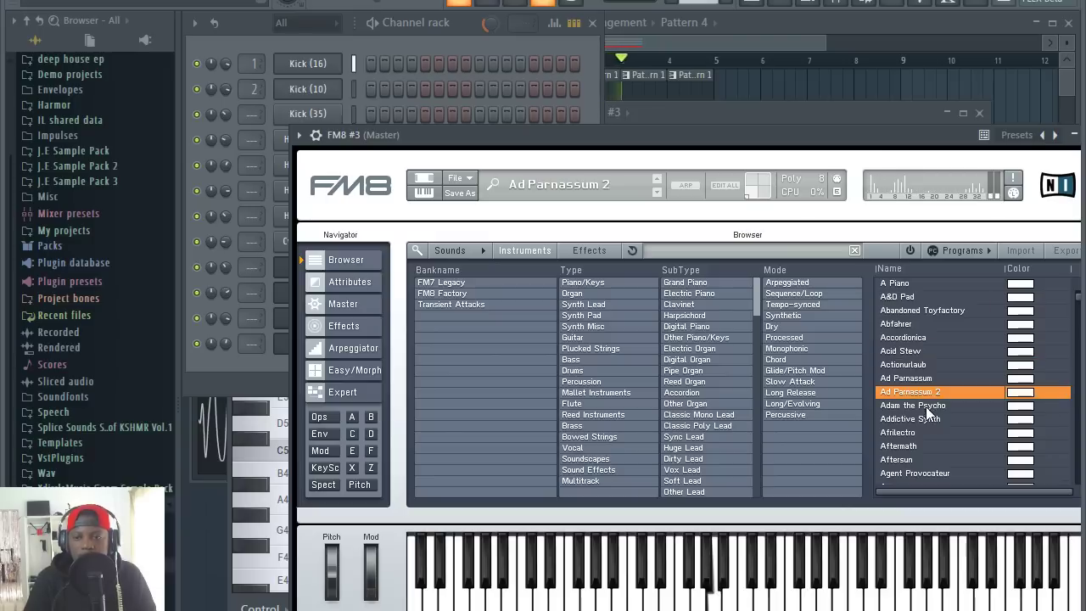
pyautogui.click(926, 405)
# Step: Audition further FM8 #3 presets, including Afrilectro, Alcor, Airpad and Akoustique
pyautogui.scroll(-1, 925, 398)
pyautogui.click(917, 367)
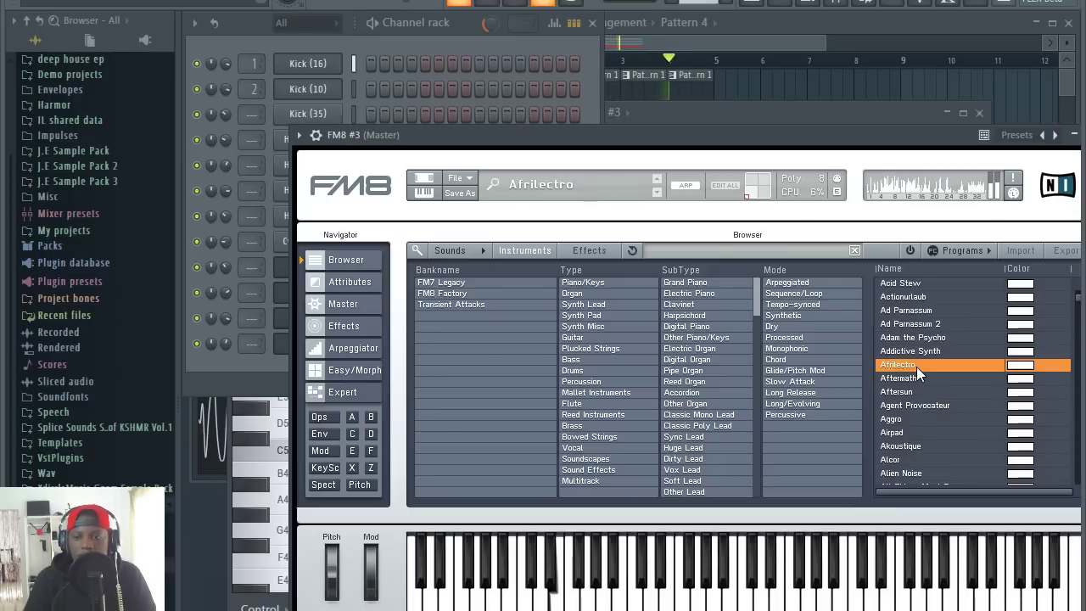
pyautogui.click(919, 390)
pyautogui.scroll(-1, 918, 386)
pyautogui.click(919, 381)
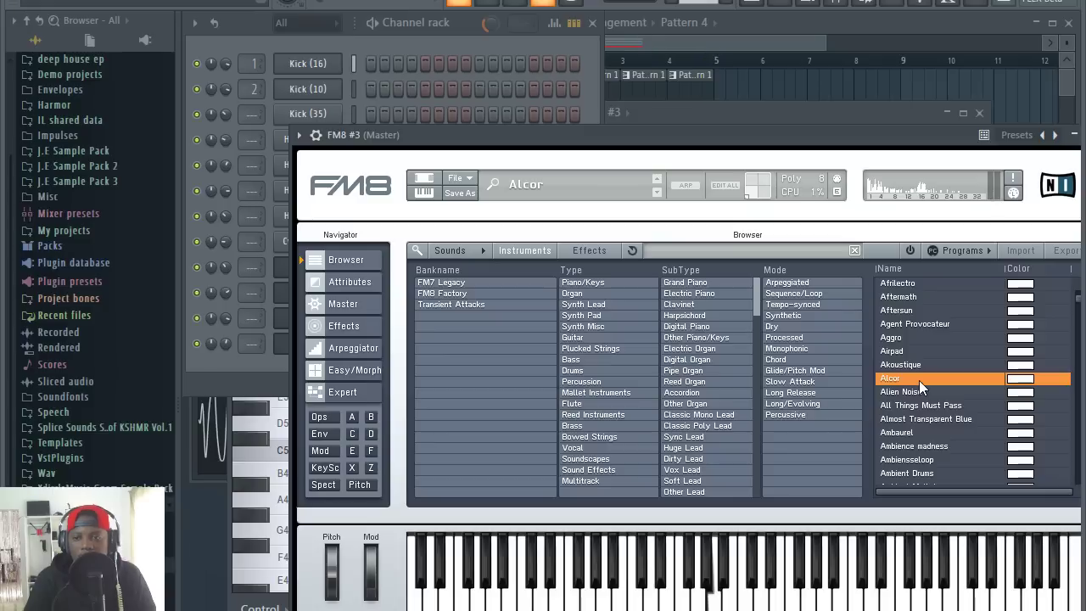
pyautogui.click(913, 351)
pyautogui.click(913, 365)
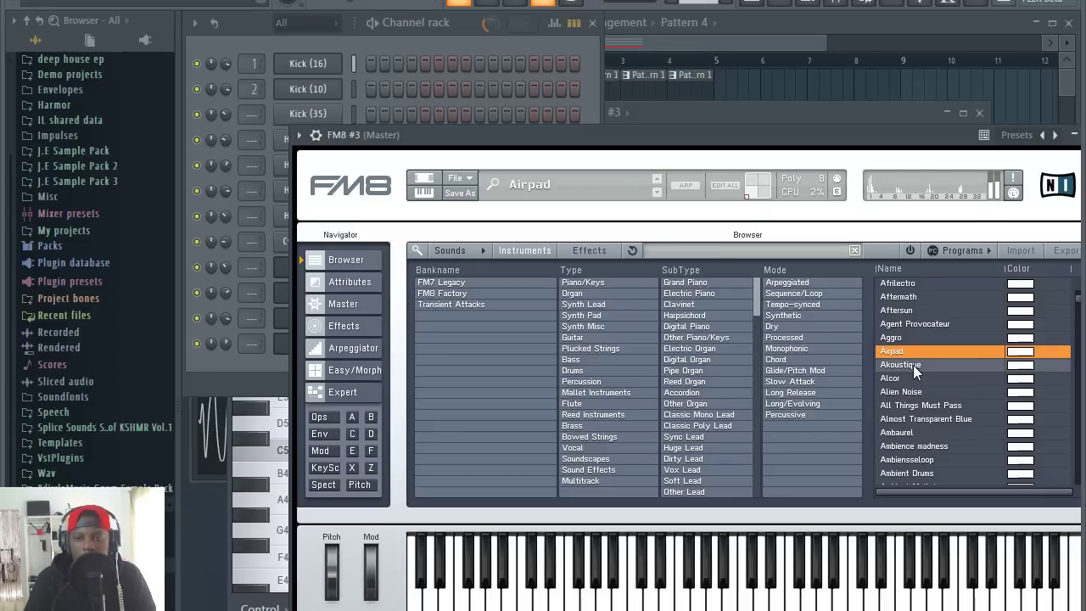
pyautogui.scroll(-2, 913, 365)
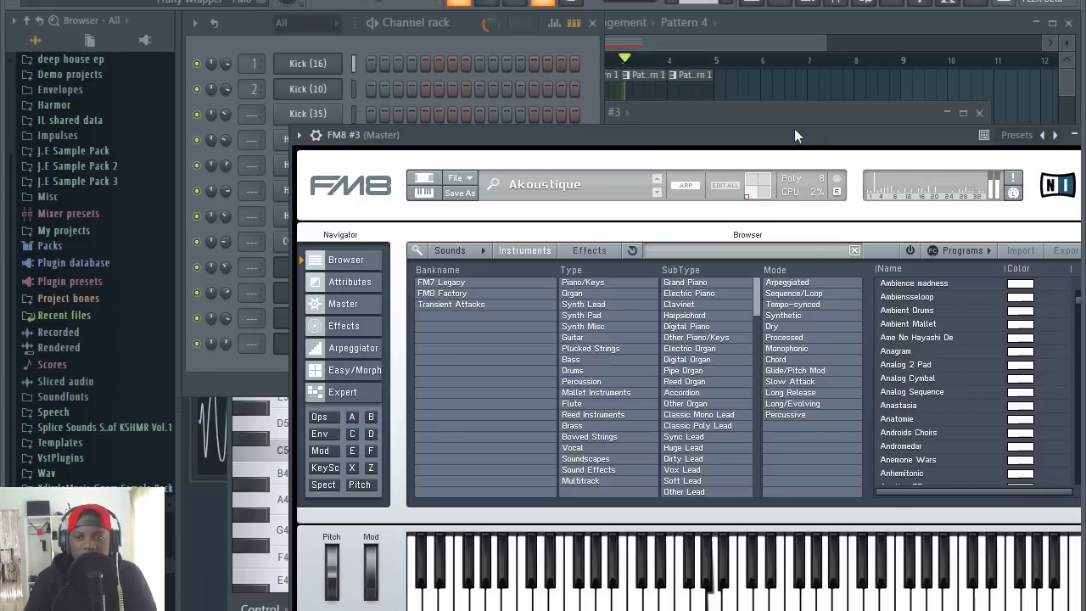
pyautogui.scroll(-1, 907, 436)
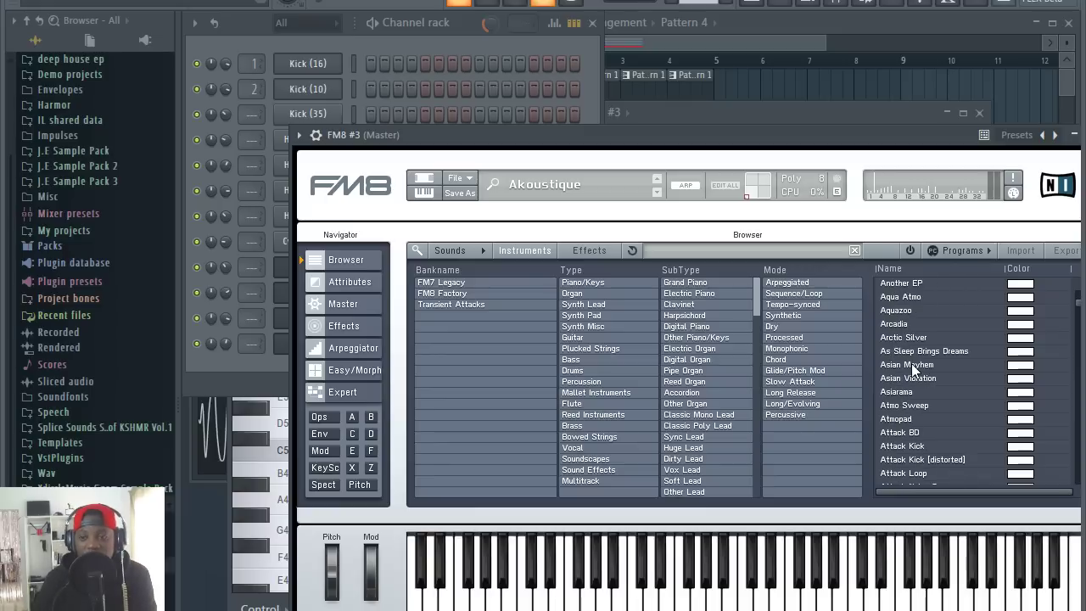
# Step: Try Asian Mayhem and a few other presets in FM8 #3, then load the Backing Groove preset
pyautogui.click(911, 363)
pyautogui.moveTo(749, 144); pyautogui.dragTo(675, 103)
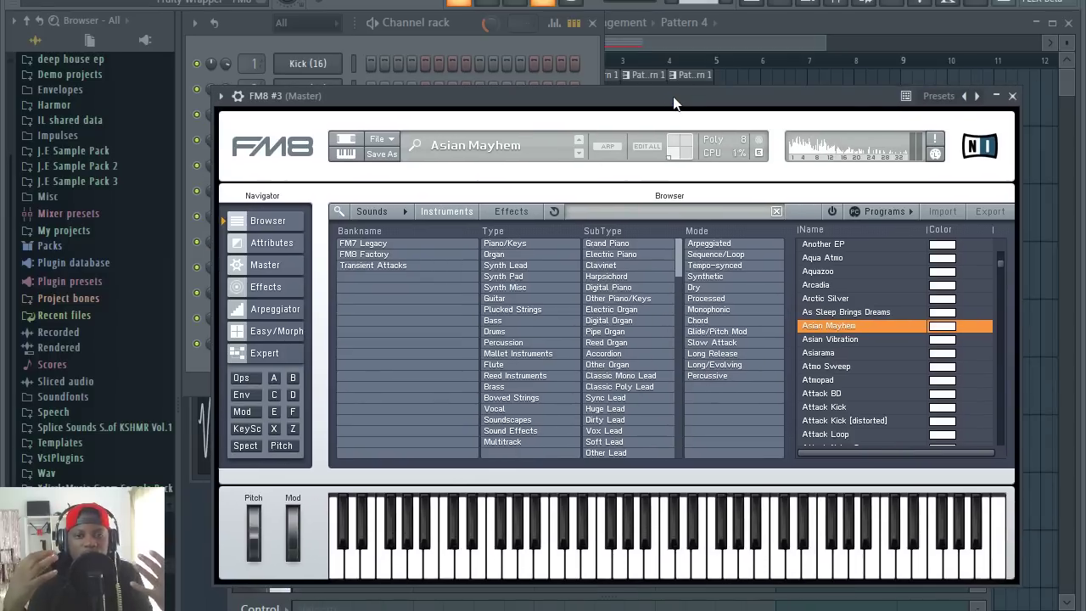
pyautogui.click(837, 394)
pyautogui.click(833, 409)
pyautogui.scroll(-4, 841, 370)
pyautogui.click(842, 368)
pyautogui.click(840, 395)
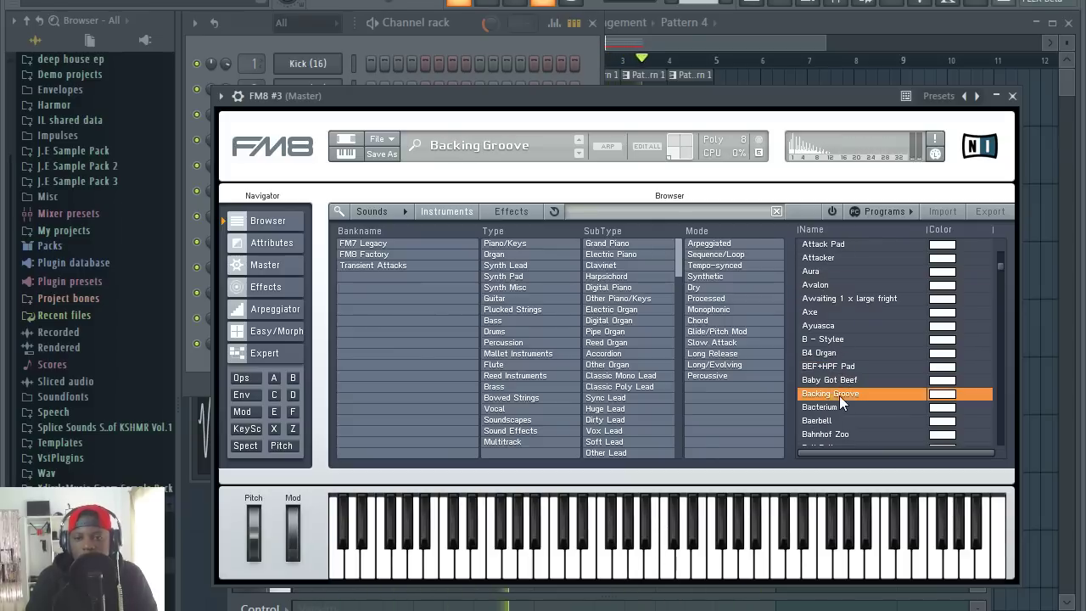
# Step: In the piano roll for FM8 #3, add a one-step A5 note on step 2 of bar 1
pyautogui.click(463, 43)
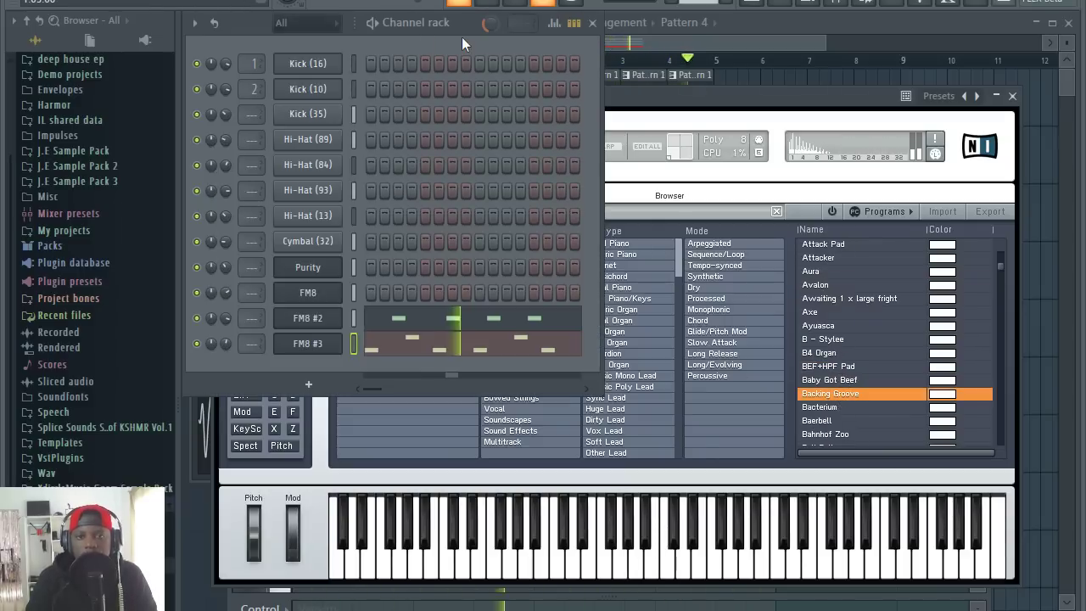
pyautogui.click(424, 348)
pyautogui.click(340, 317)
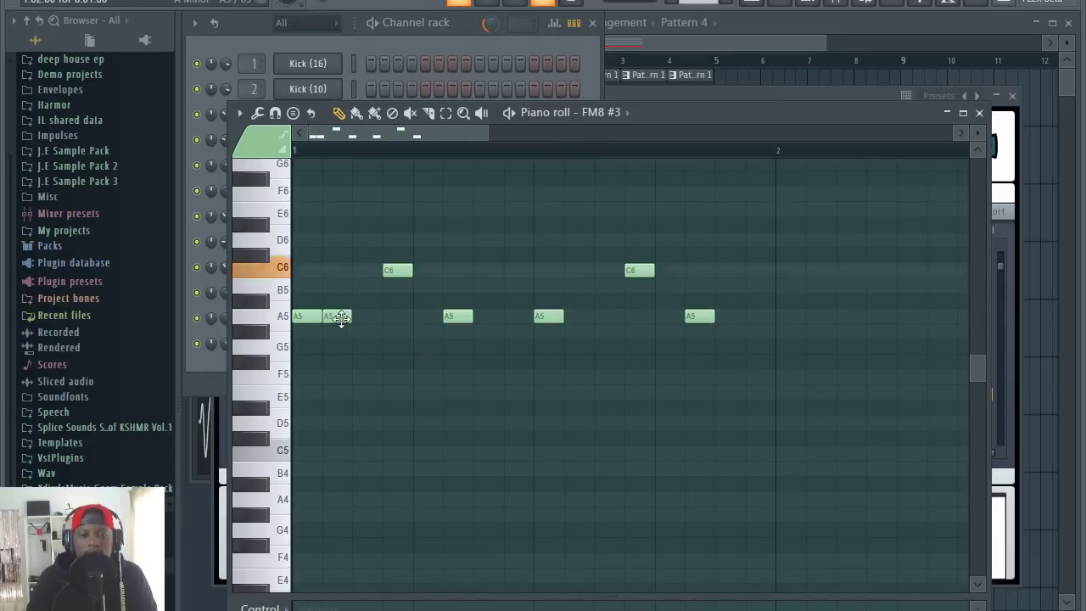
# Step: In the FM8 #3 piano roll, add one-step notes to bar 1: A5 on step 10 and D6 on steps 5 and 13
pyautogui.click(577, 317)
pyautogui.click(420, 209)
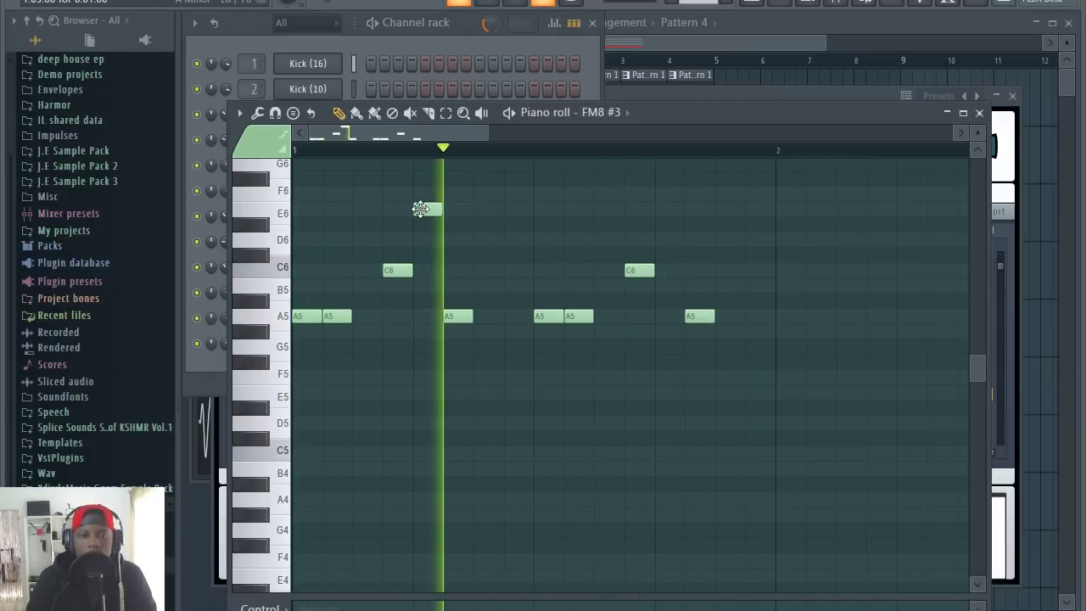
pyautogui.moveTo(421, 210); pyautogui.dragTo(424, 241)
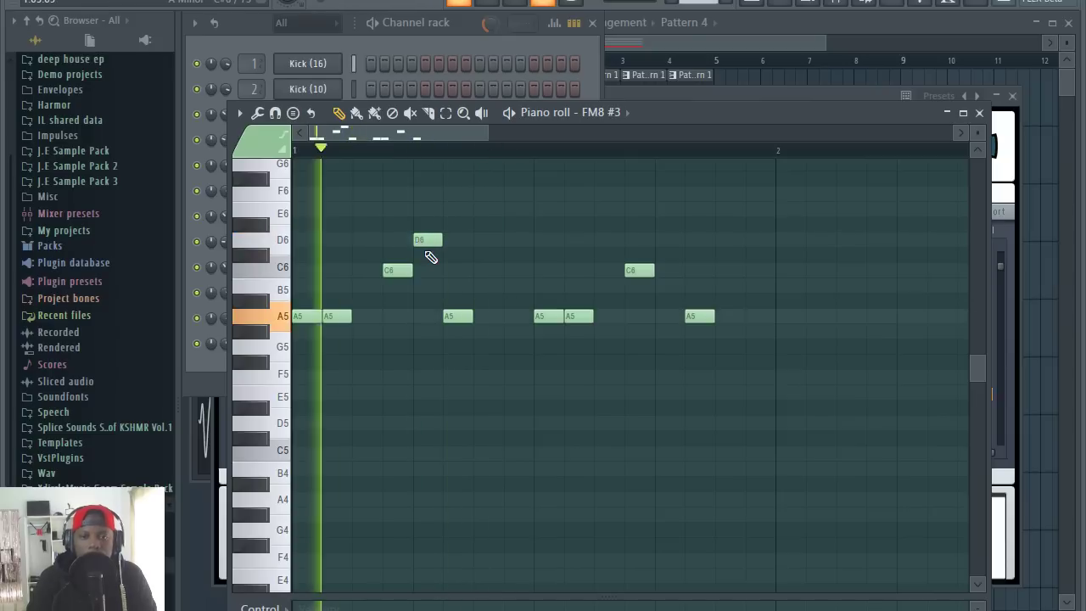
pyautogui.click(669, 240)
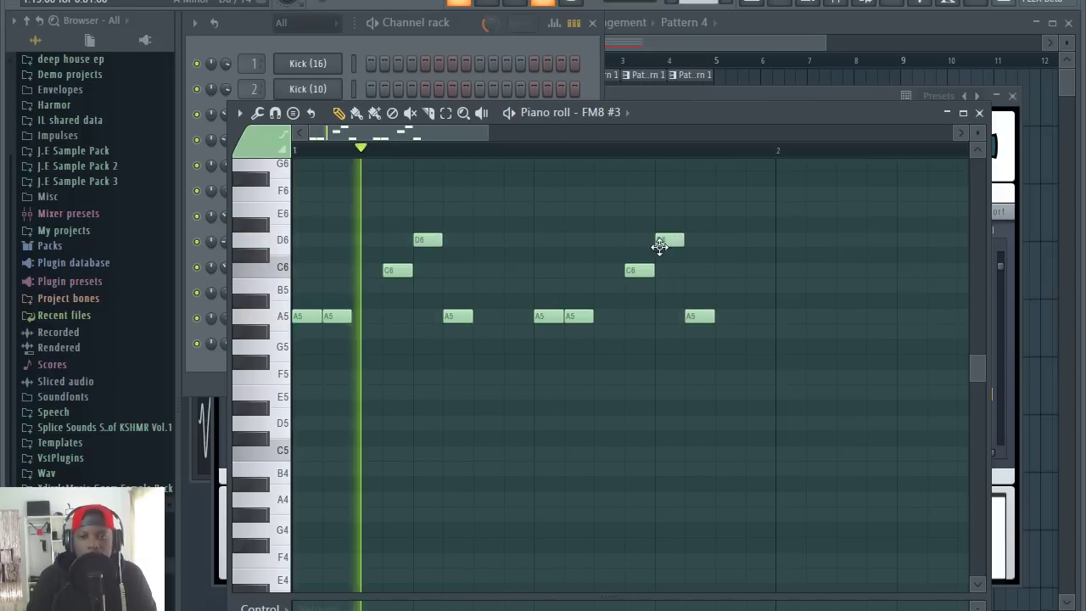
pyautogui.moveTo(669, 239)
pyautogui.mouseDown()
pyautogui.moveTo(669, 260)
pyautogui.moveTo(666, 241)
pyautogui.mouseUp()
# Step: Re-enter the A5 note on step 14 and add one-step G5 notes on steps 7 and 15
pyautogui.rightClick(700, 317)
pyautogui.click(700, 319)
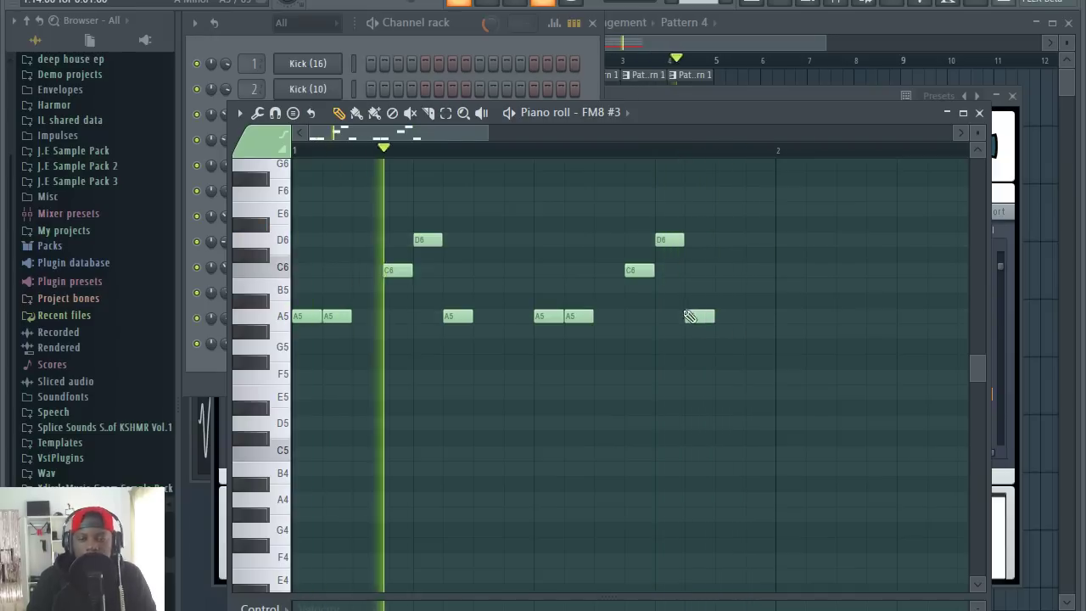
pyautogui.click(483, 376)
pyautogui.moveTo(484, 376); pyautogui.dragTo(486, 344)
pyautogui.click(719, 348)
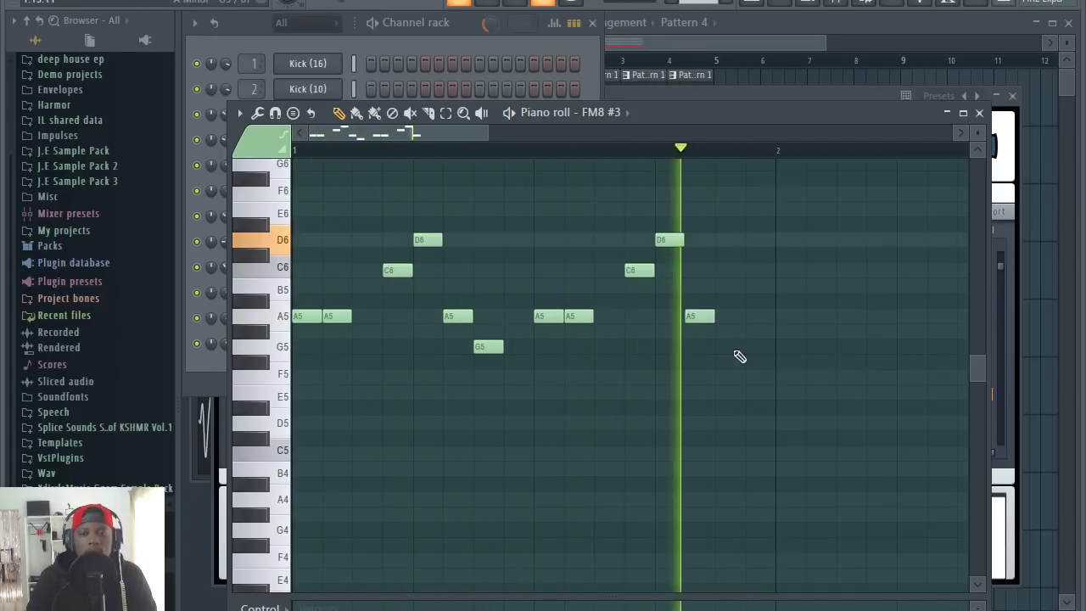
# Step: Balance the FM8 channel volumes in the channel rack while checking the playing arrangement in the playlist
pyautogui.click(458, 43)
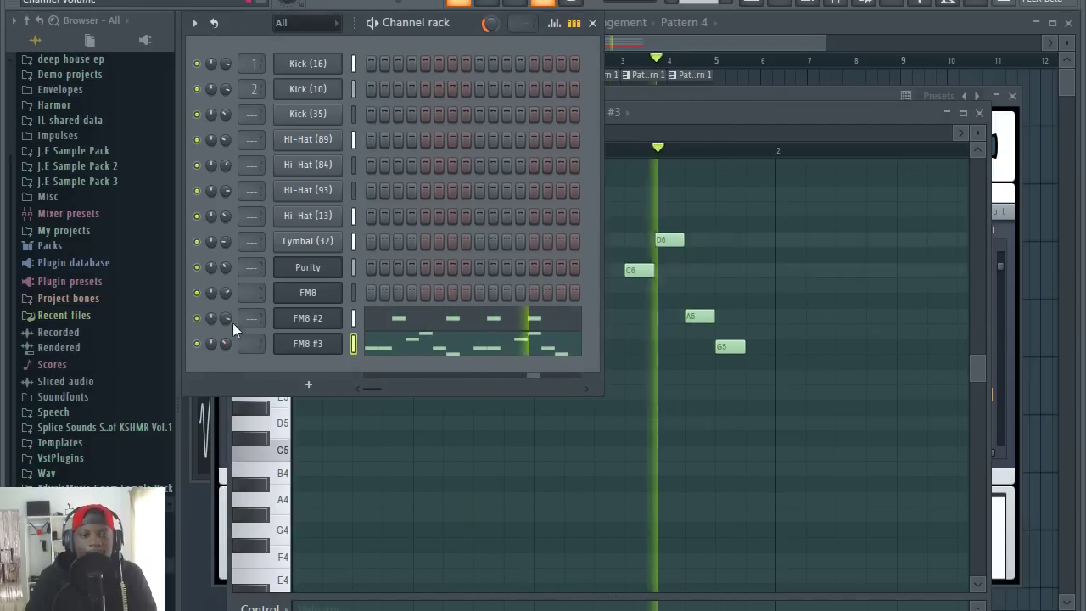
pyautogui.click(812, 22)
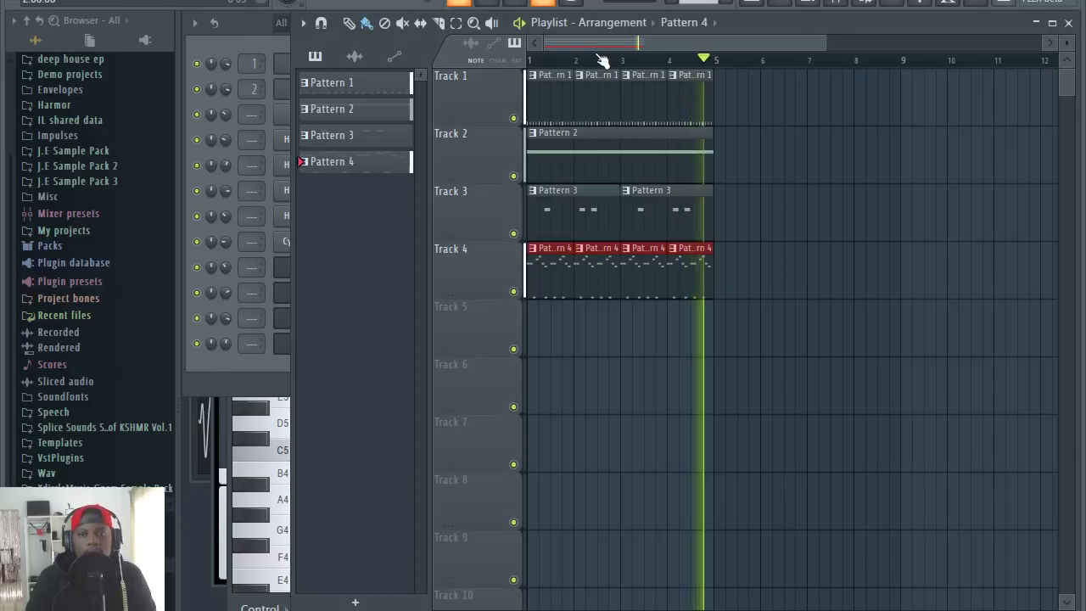
pyautogui.click(226, 28)
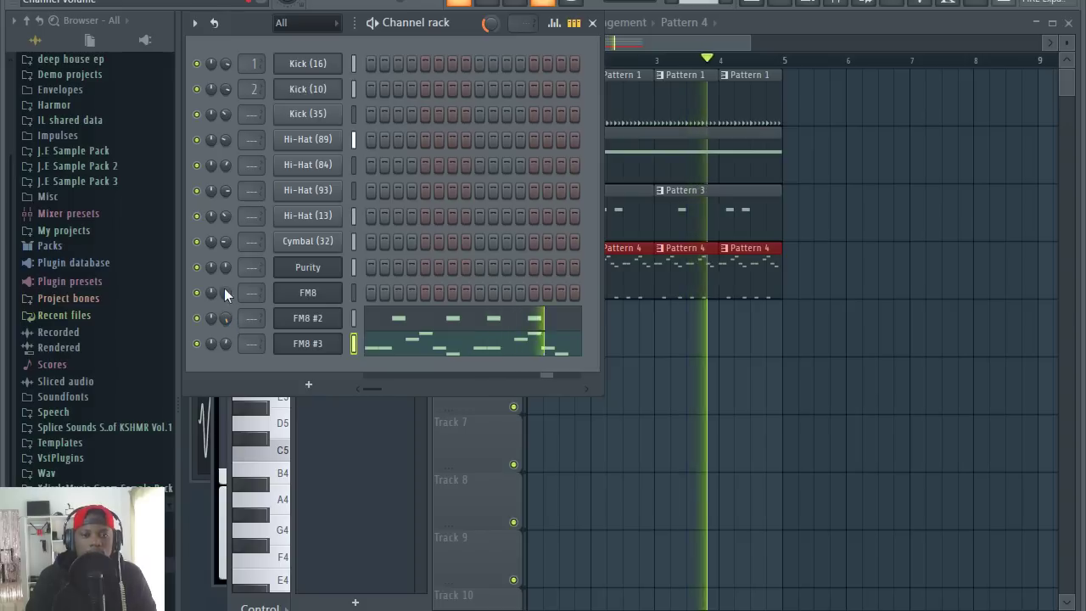
pyautogui.click(762, 24)
# Step: Open Pattern 2, clone the Purity channel and move the clone's plugin window out of the way of the channel rack
pyautogui.doubleClick(688, 133)
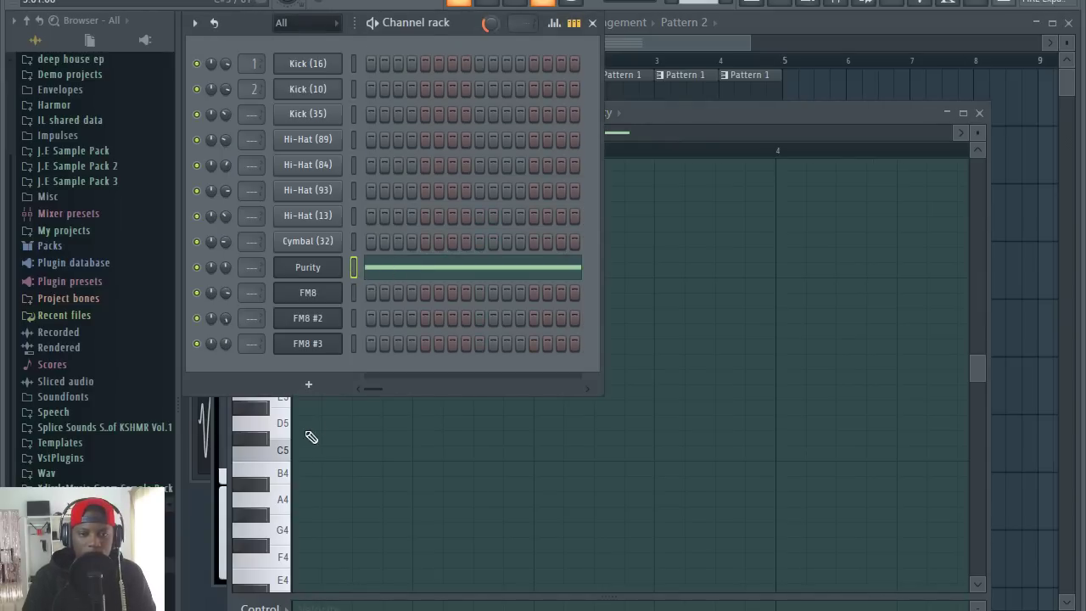
pyautogui.click(309, 385)
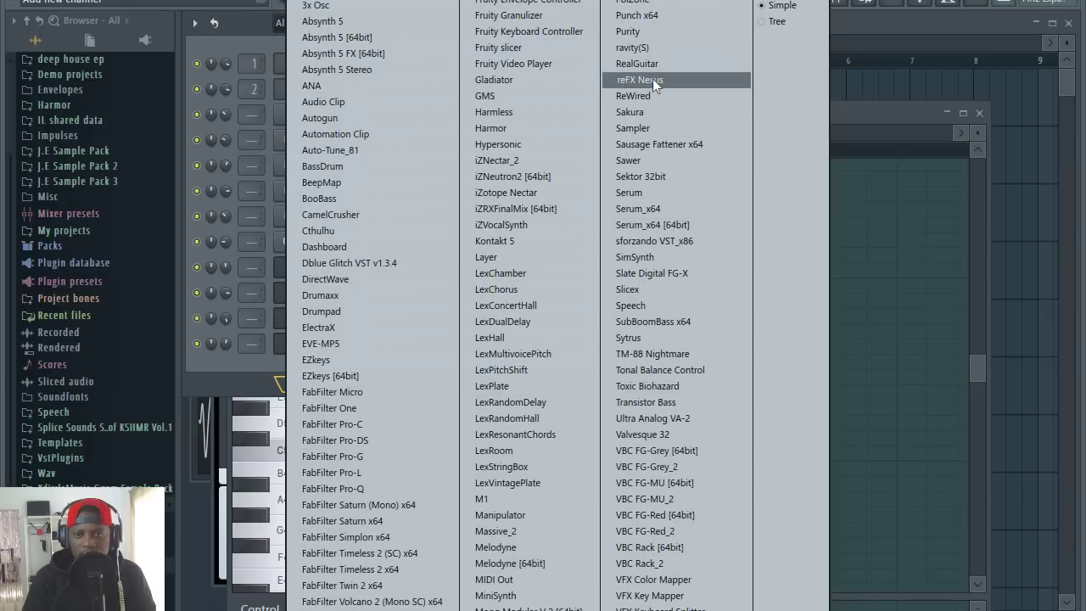
pyautogui.click(232, 25)
pyautogui.rightClick(333, 294)
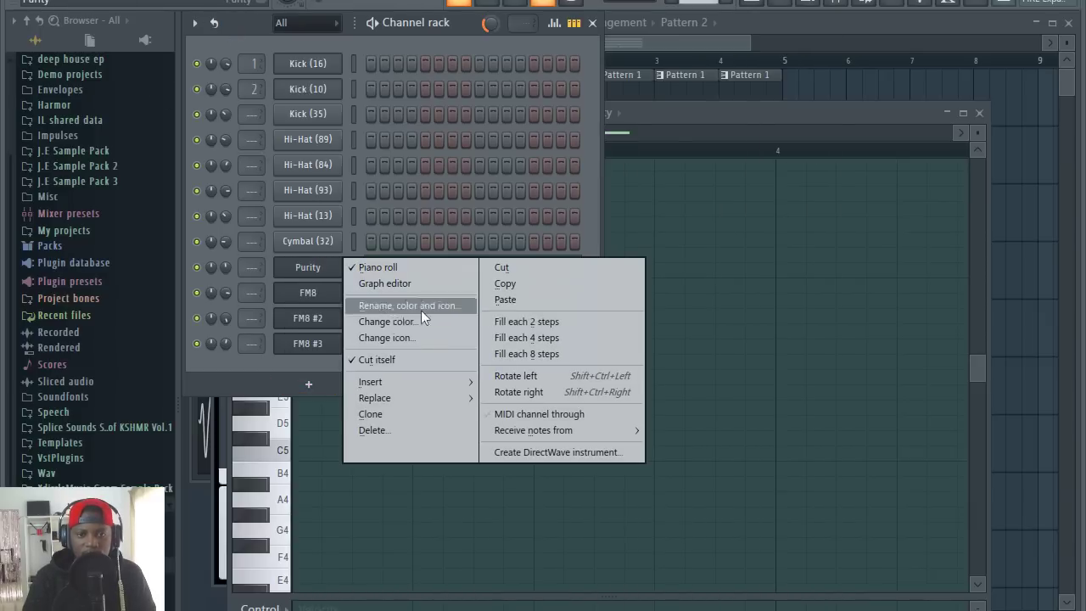
pyautogui.click(429, 416)
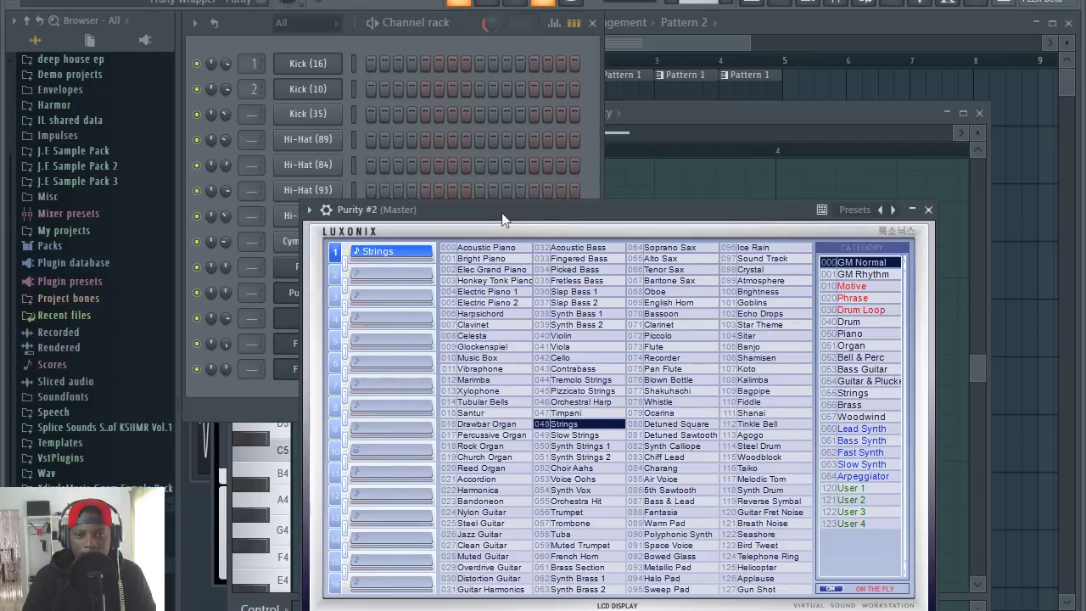
pyautogui.moveTo(502, 212); pyautogui.dragTo(728, 325)
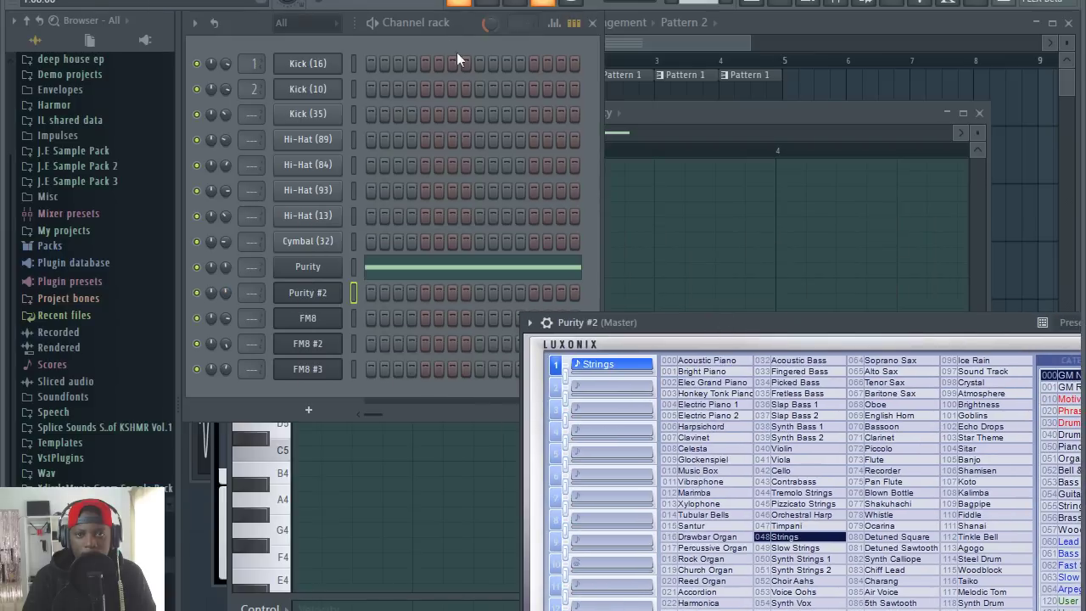
# Step: Copy the sustained note from the Purity channel into the Purity #2 piano roll
pyautogui.click(446, 38)
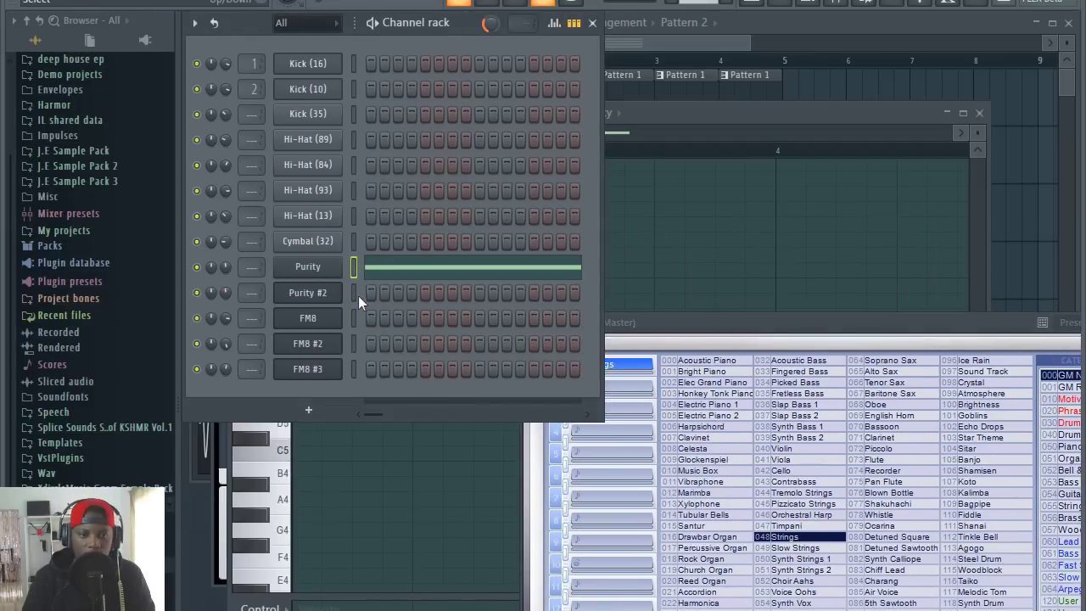
pyautogui.click(357, 291)
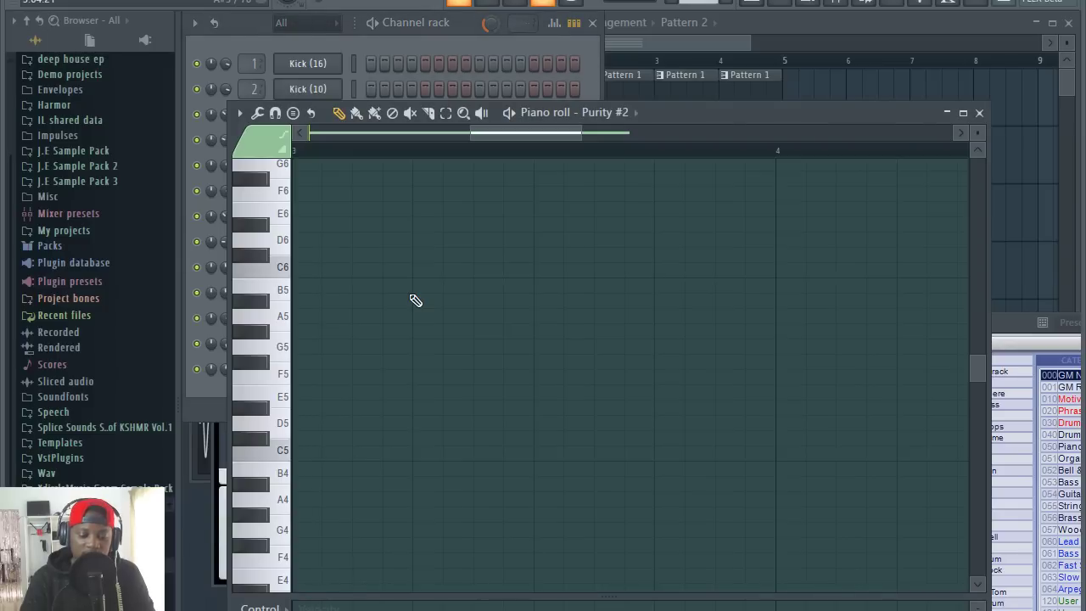
pyautogui.hotkey('ctrl', 'z')
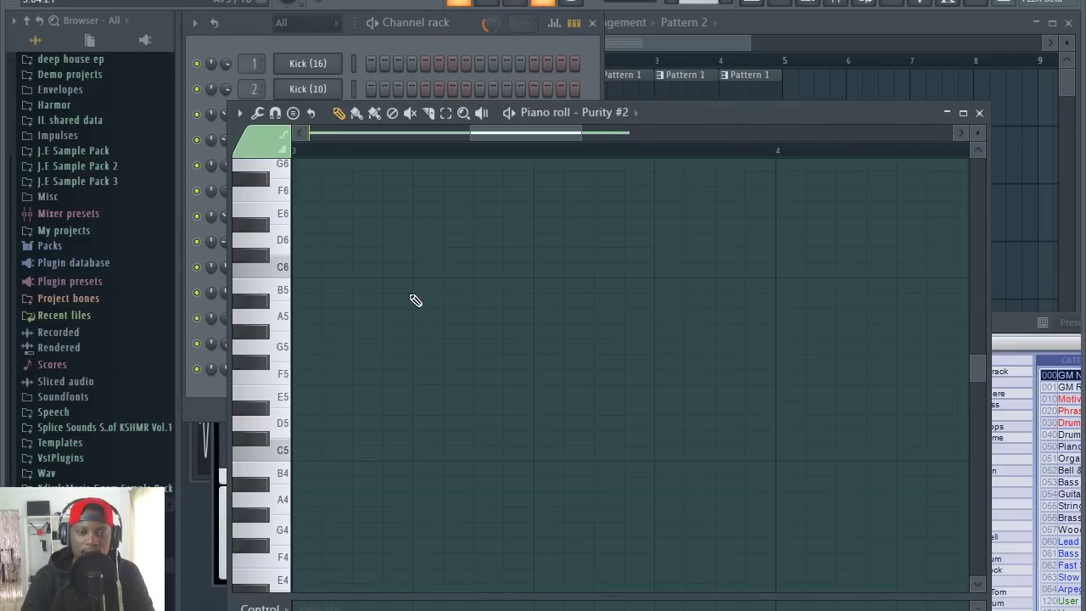
# Step: Adjust the Purity #2 channel volume and check its piano roll against the playing arrangement
pyautogui.click(468, 43)
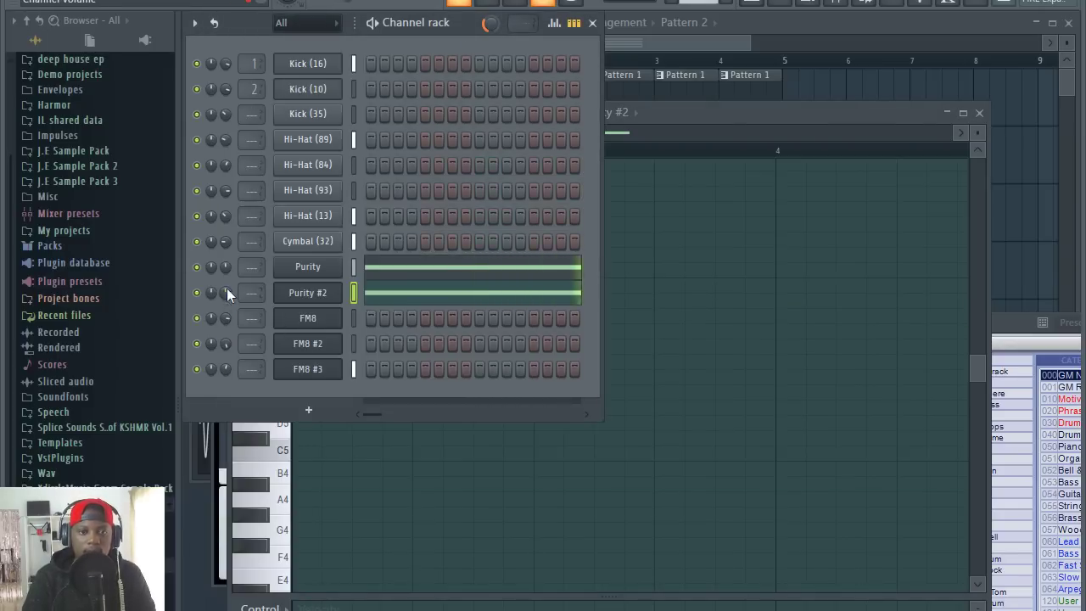
pyautogui.click(407, 291)
pyautogui.click(407, 293)
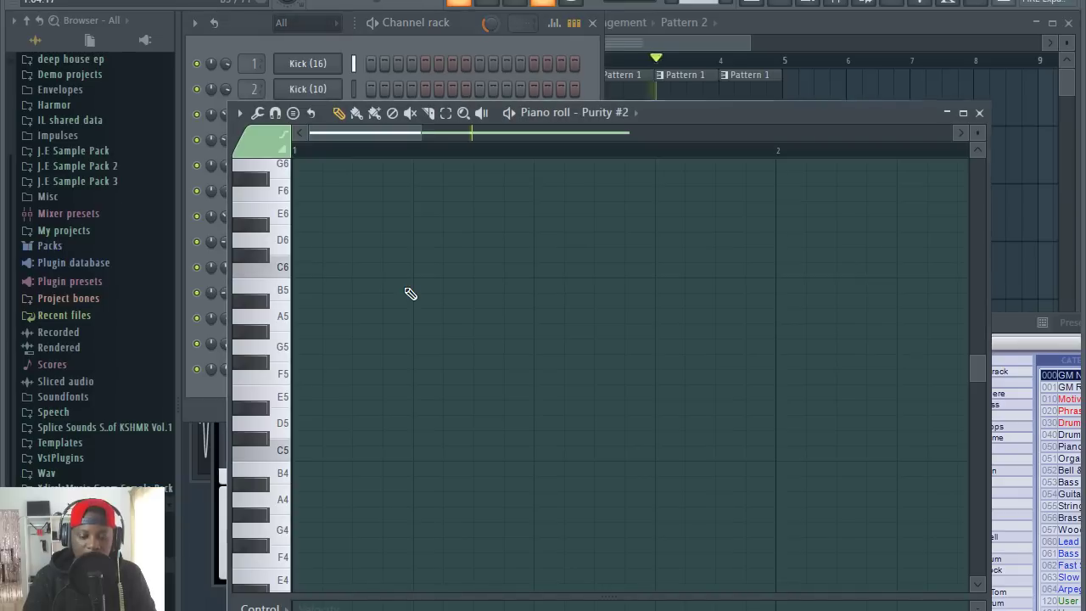
pyautogui.press('space')
pyautogui.click(478, 26)
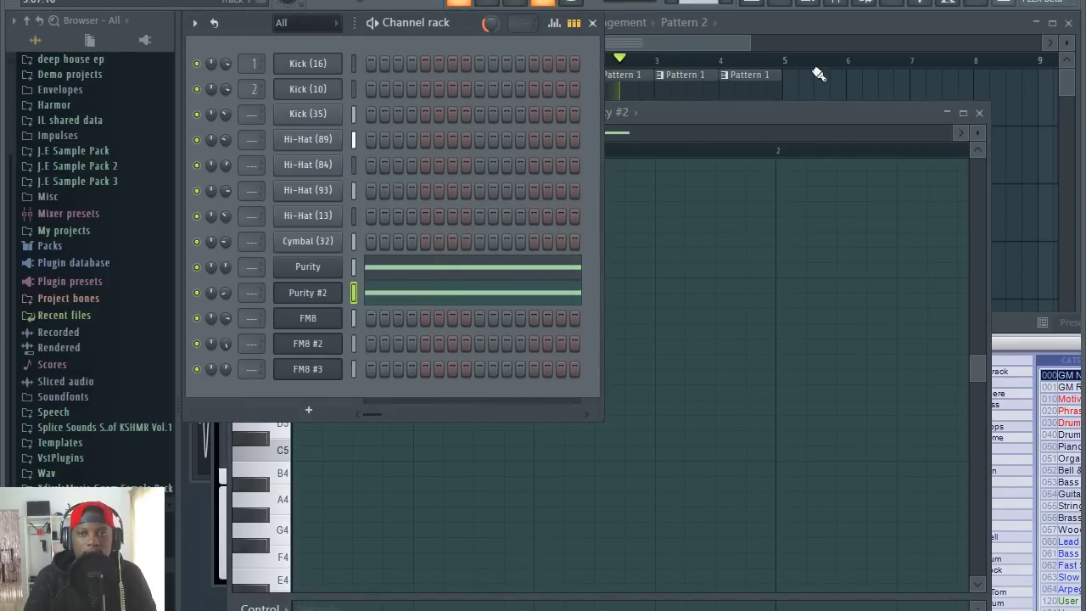
# Step: Listen to the layered strings with the full arrangement, checking the playlist and the channel rack
pyautogui.click(787, 28)
pyautogui.click(258, 44)
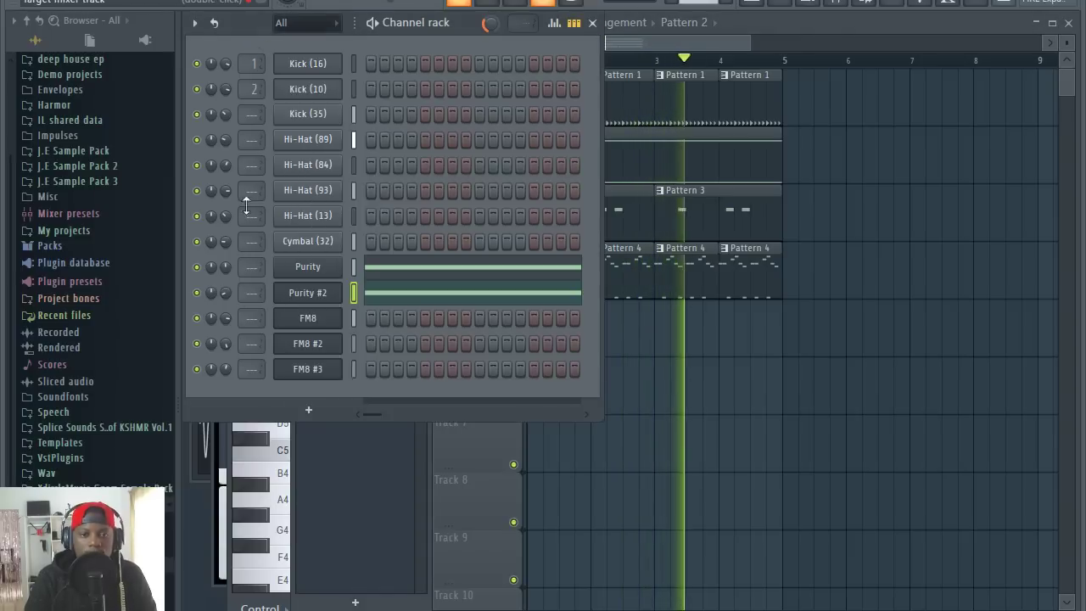
pyautogui.click(615, 42)
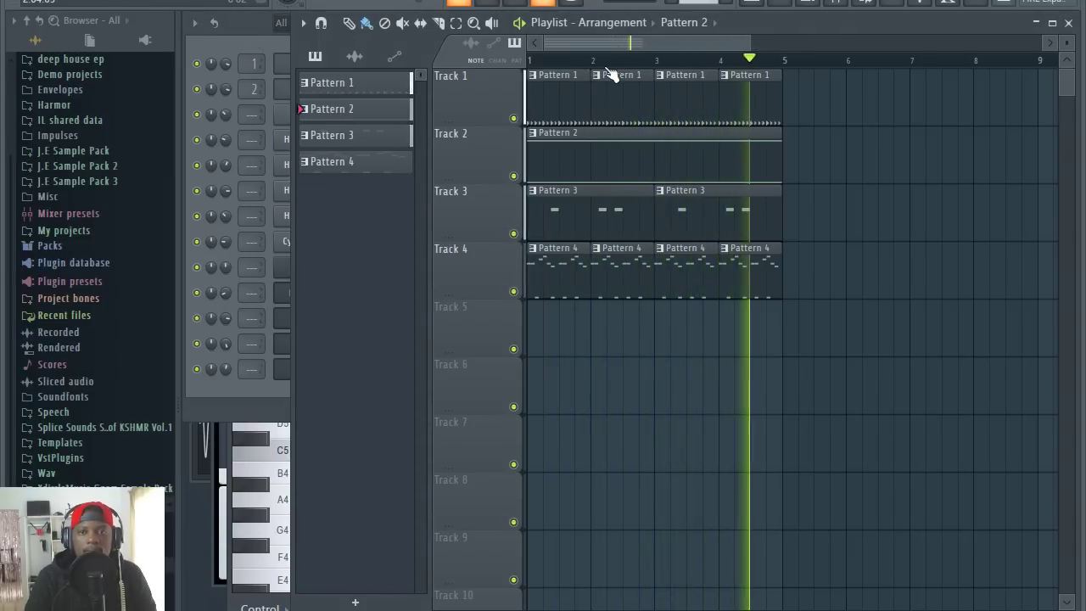
pyautogui.click(244, 33)
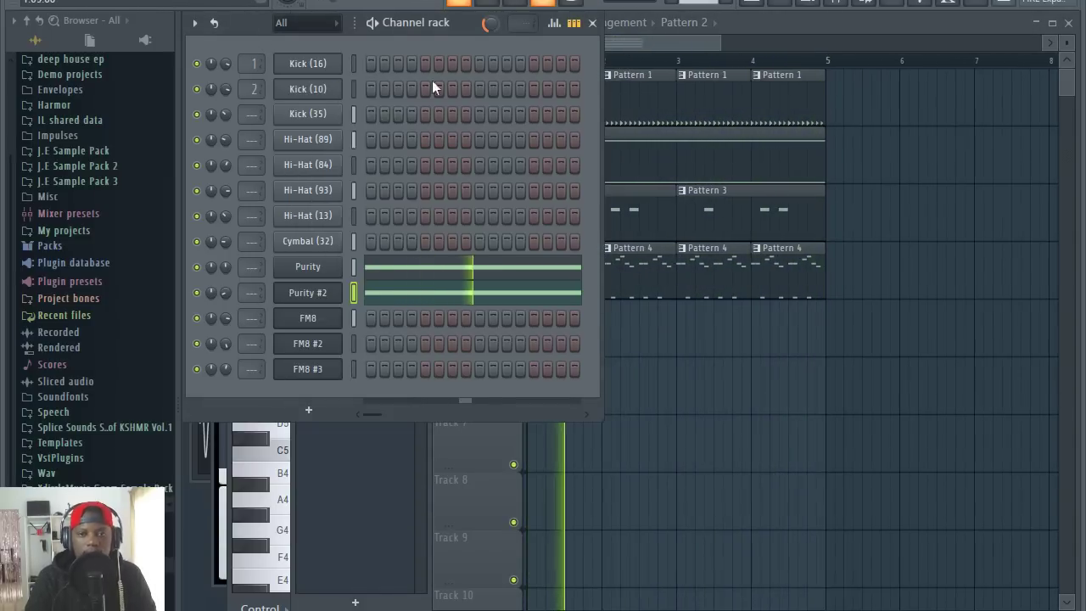
# Step: Return to Pattern 2 from the playlist and add a fourth FM8 instrument channel
pyautogui.press('Right')
pyautogui.press('Right')
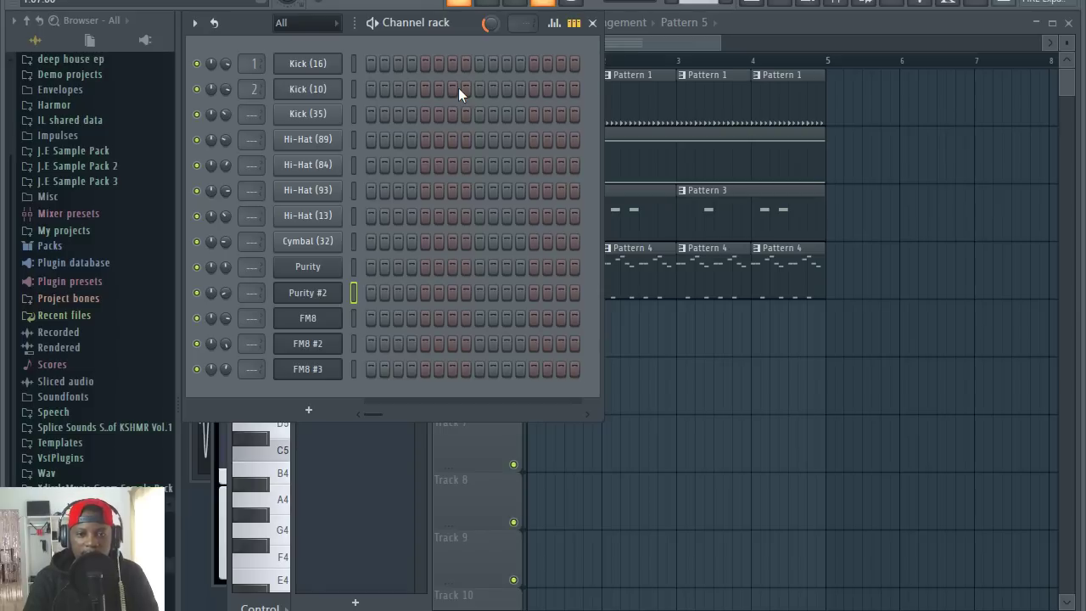
pyautogui.doubleClick(715, 176)
pyautogui.click(451, 34)
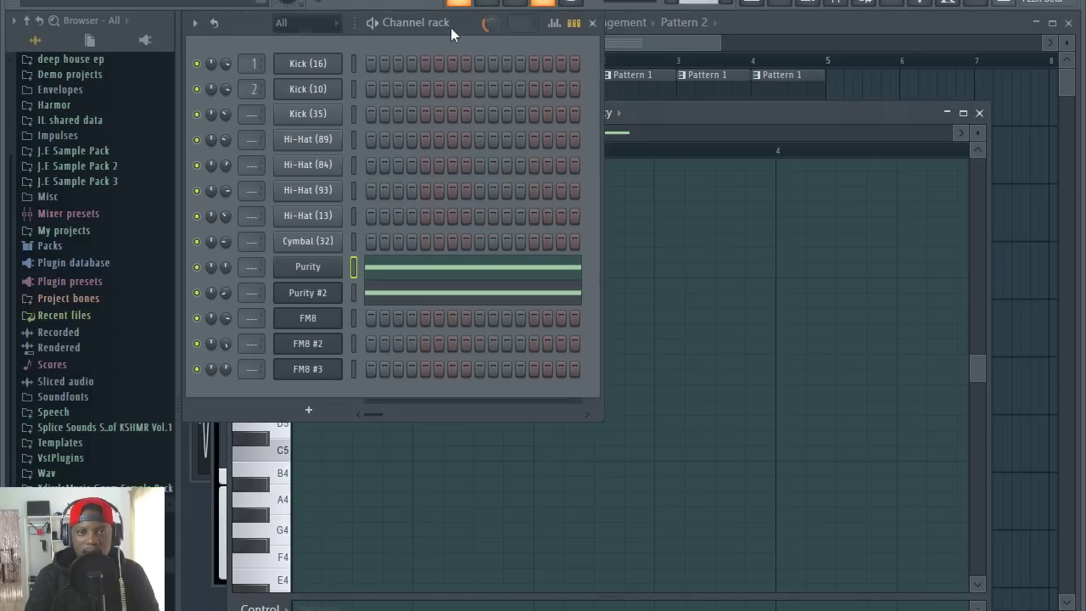
pyautogui.click(298, 396)
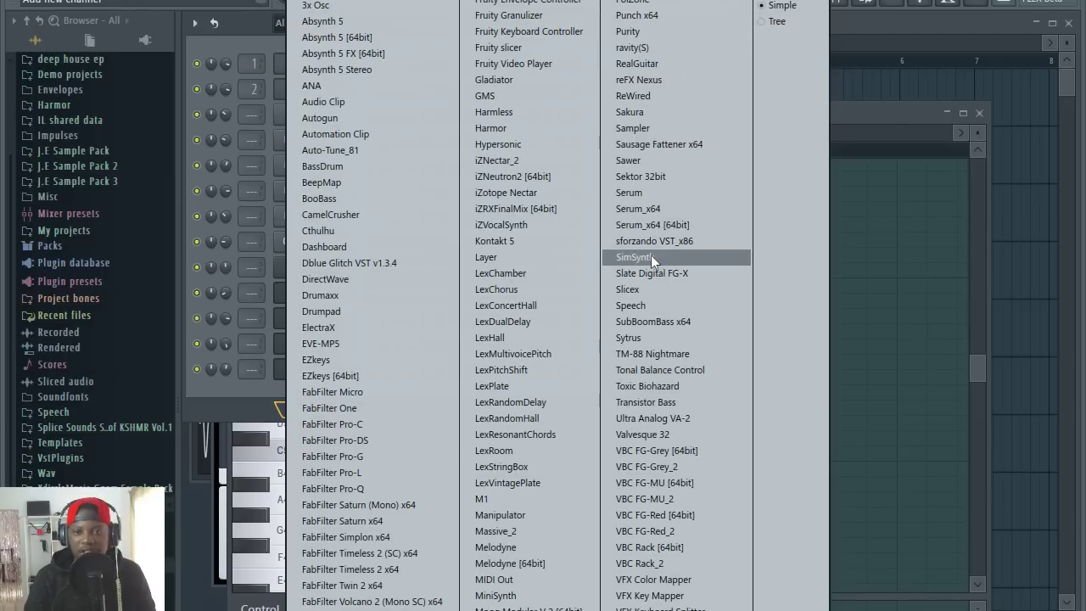
pyautogui.click(314, 610)
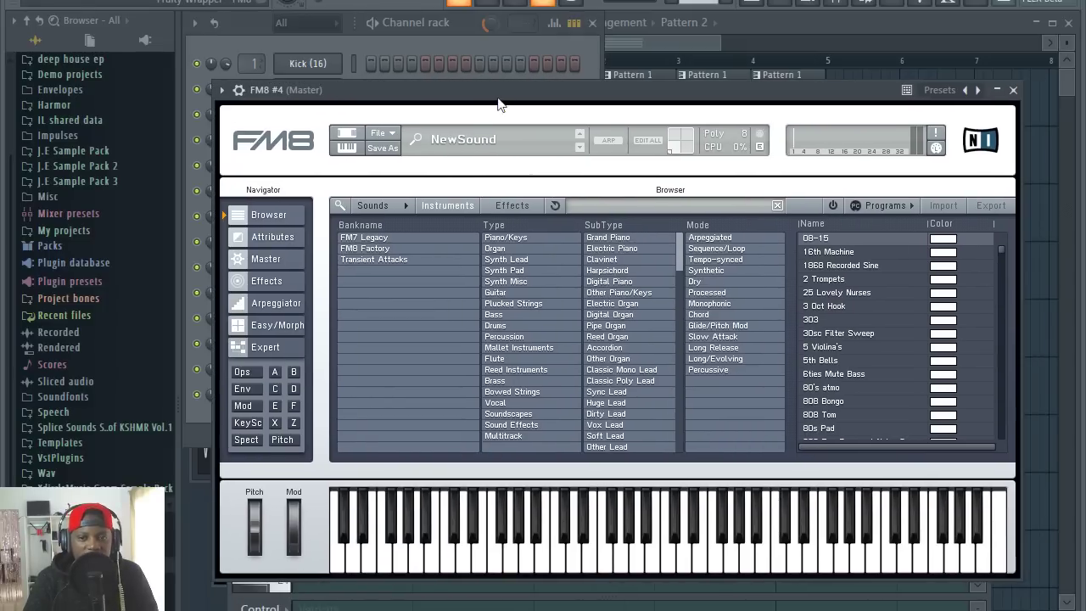
# Step: Filter the FM8 #4 browser to the Synth Pad type and load the Diggin Deep preset
pyautogui.click(524, 271)
pyautogui.scroll(-3, 853, 311)
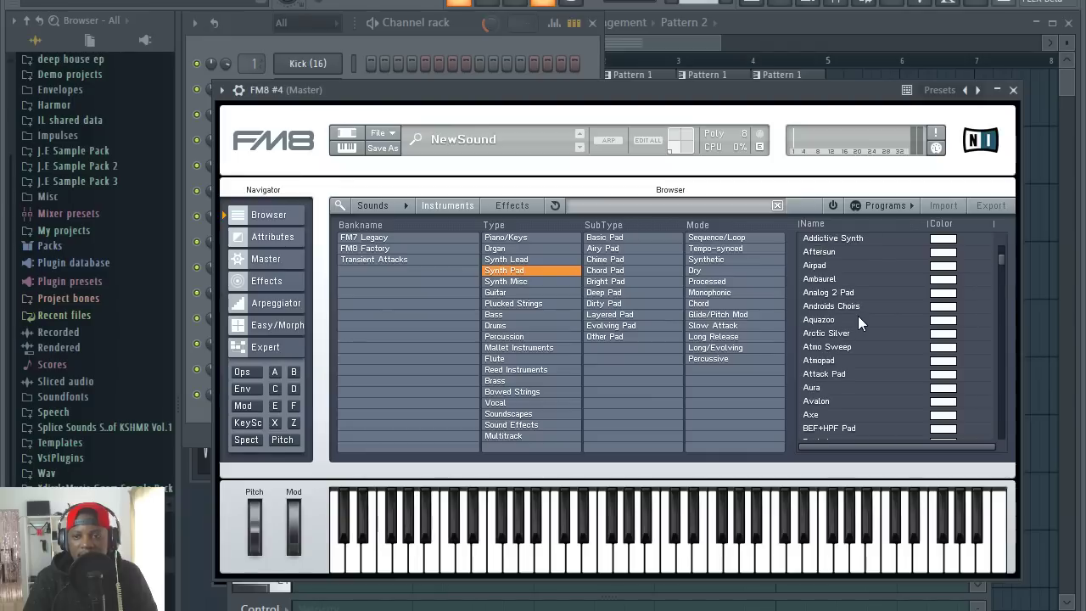
pyautogui.scroll(-5, 828, 360)
pyautogui.click(844, 301)
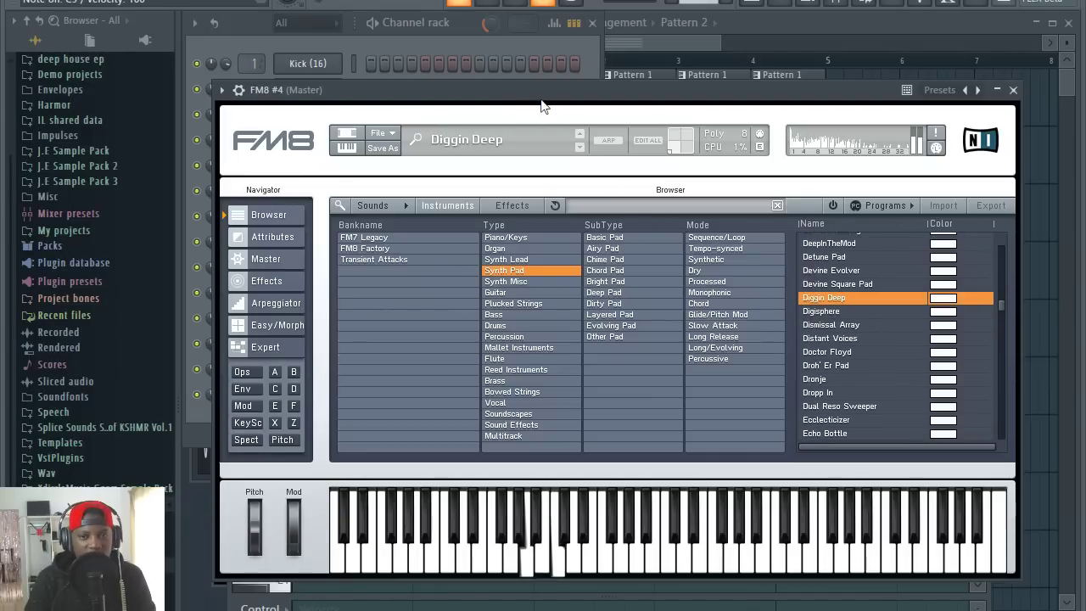
# Step: In the FM8 #4 piano roll, draw a sustained A2 note spanning bars 1 to 4, then return to the channel rack
pyautogui.click(462, 41)
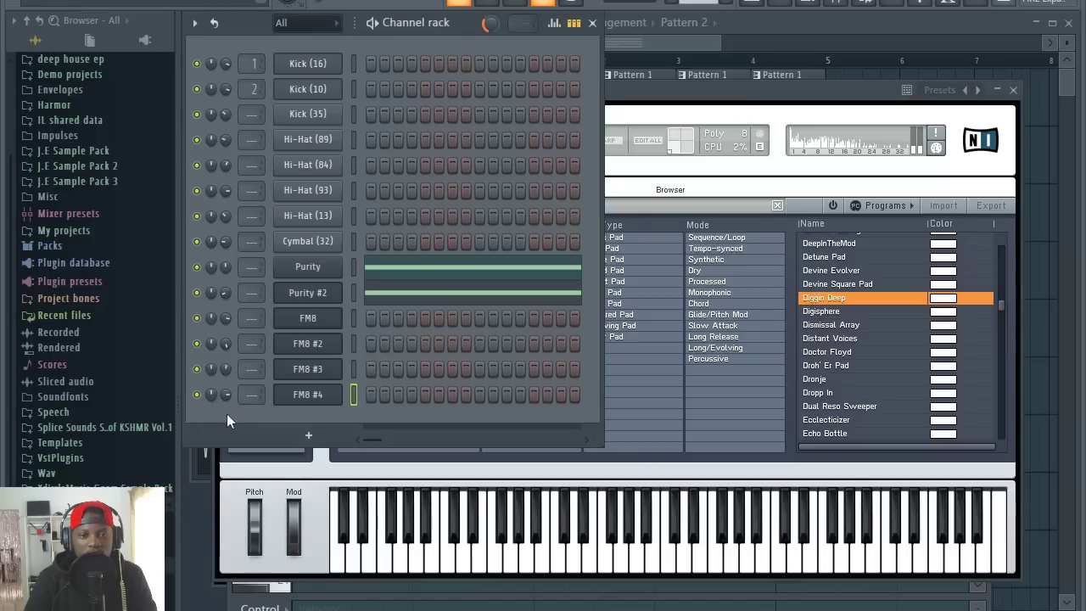
pyautogui.rightClick(331, 406)
pyautogui.click(447, 398)
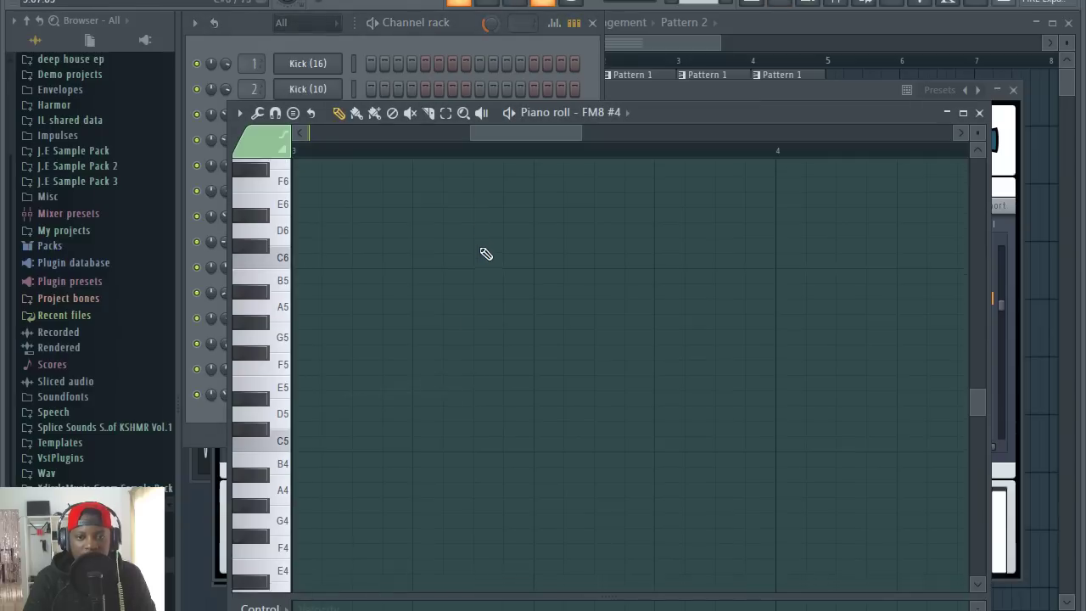
pyautogui.scroll(-6, 516, 168)
pyautogui.scroll(-4, 401, 268)
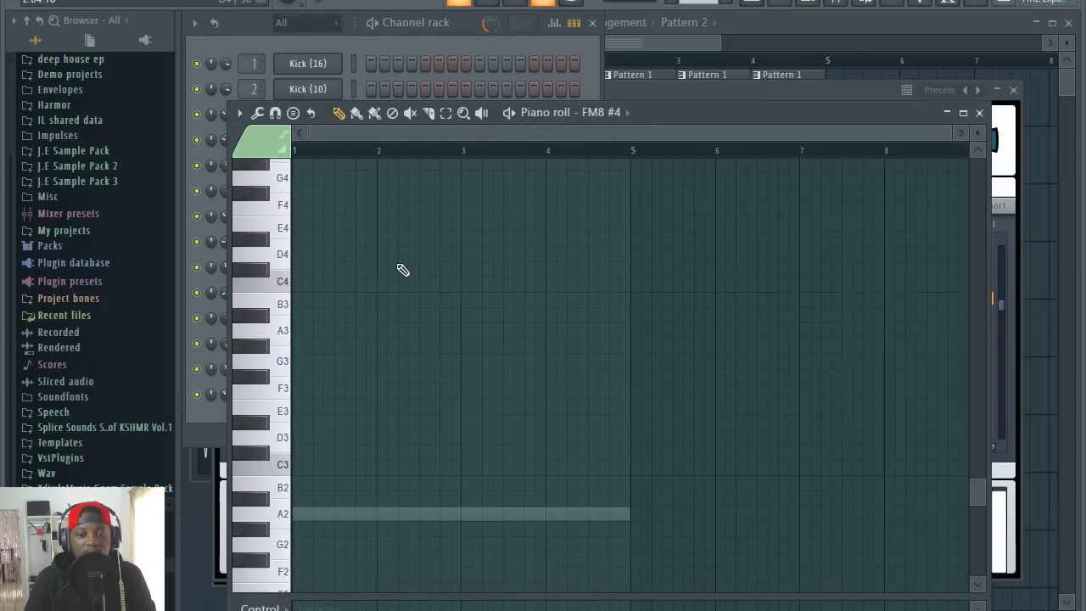
pyautogui.scroll(3, 302, 414)
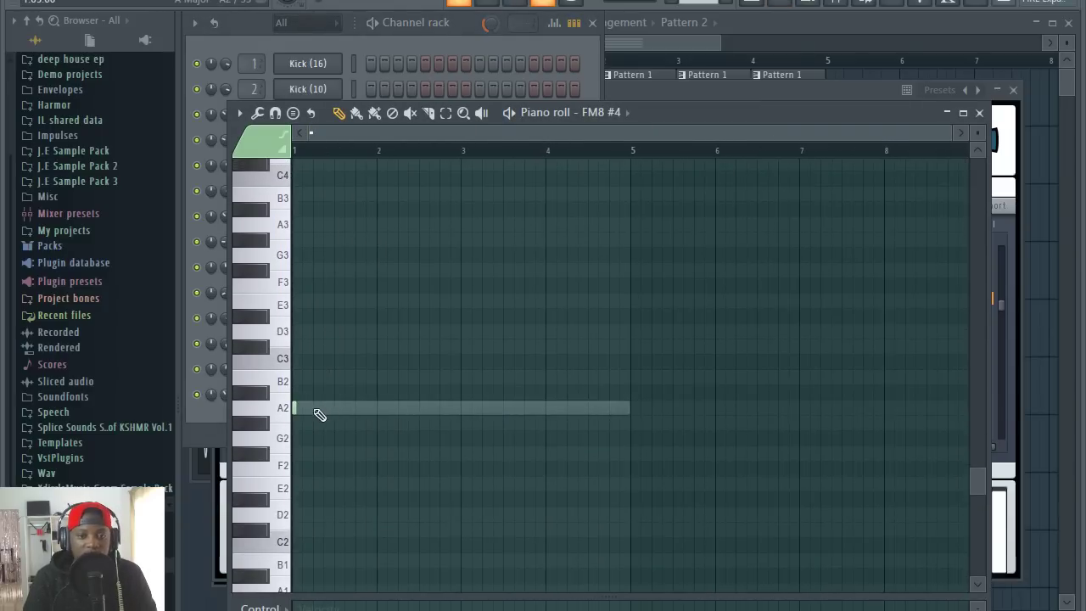
pyautogui.moveTo(297, 409); pyautogui.dragTo(605, 409)
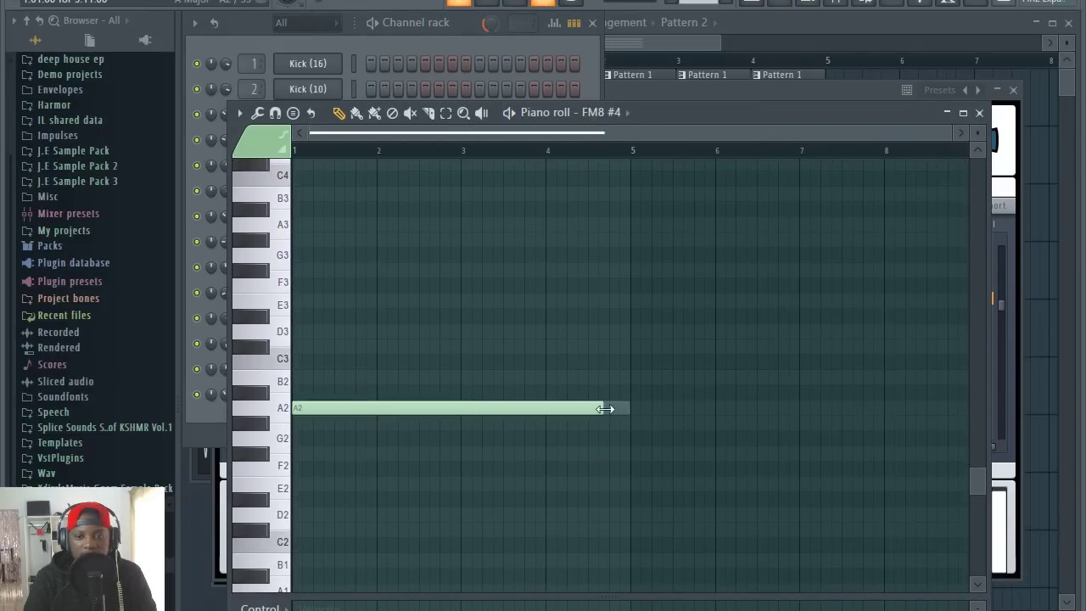
pyautogui.scroll(3, 632, 163)
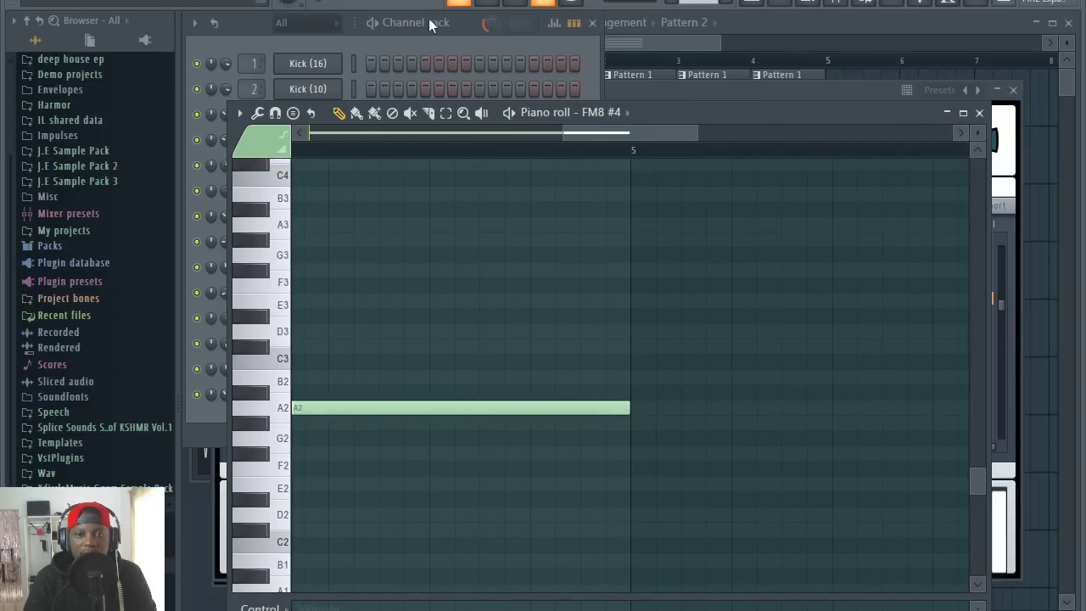
pyautogui.click(459, 24)
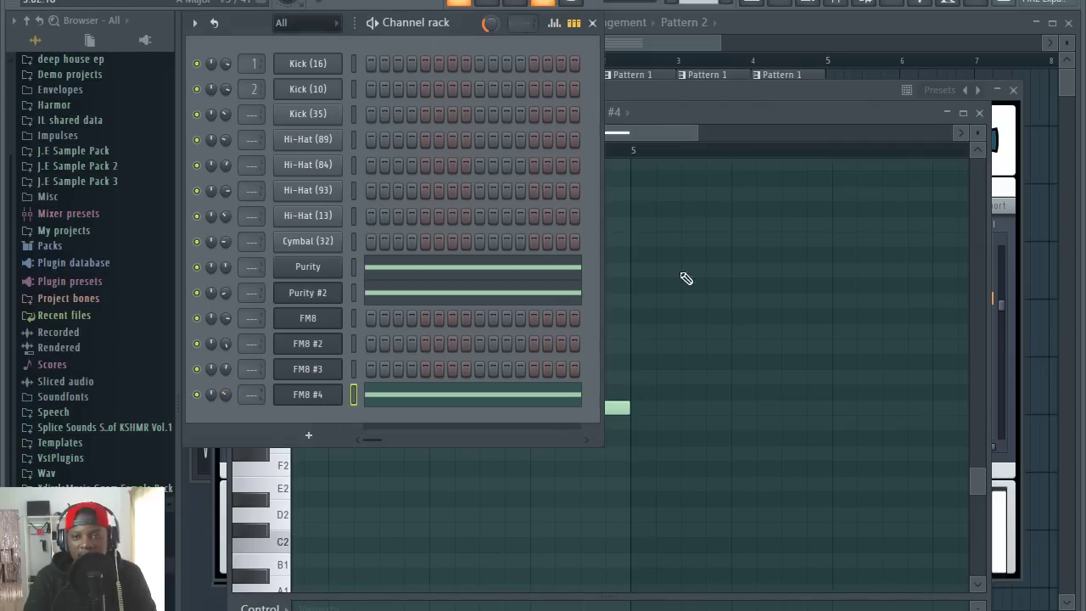
# Step: Play the sustained A2 note on FM8 #4 with the arrangement and adjust the FM8 #4 channel volume
pyautogui.click(674, 116)
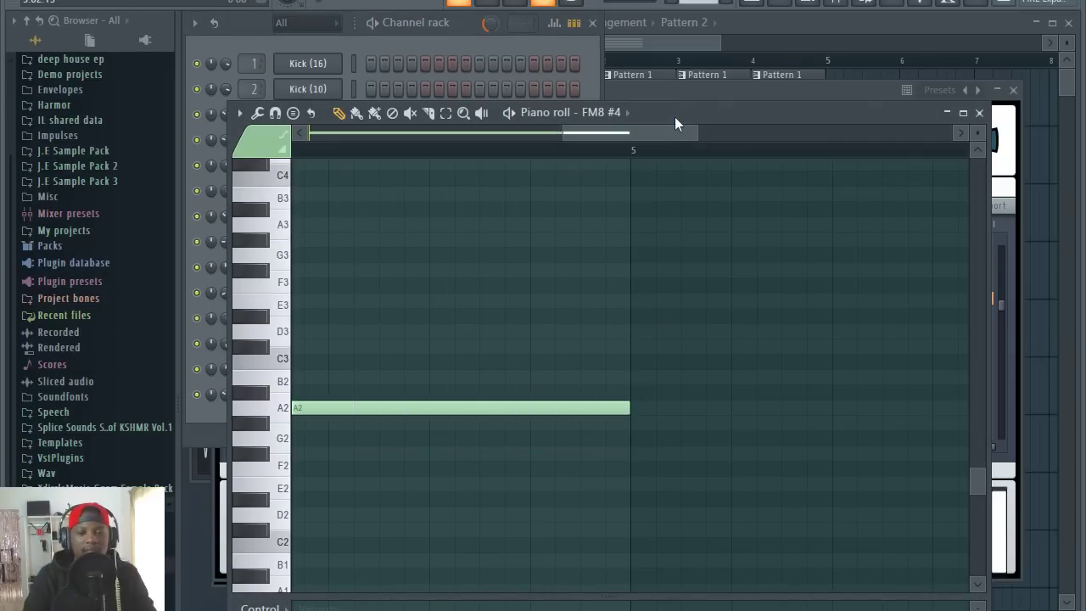
pyautogui.scroll(-3, 590, 155)
pyautogui.moveTo(554, 135); pyautogui.dragTo(409, 142)
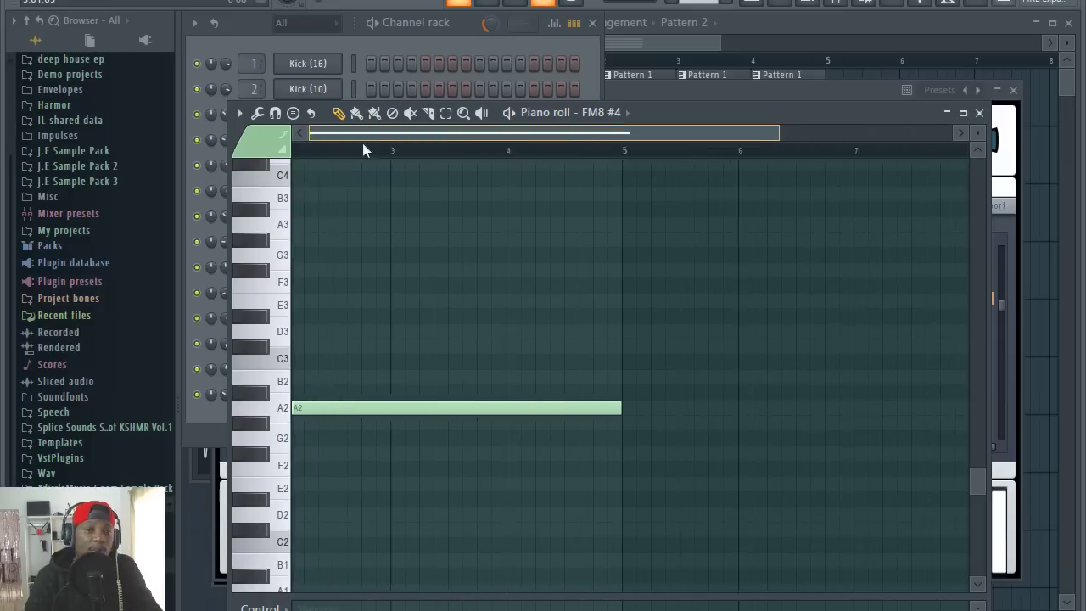
pyautogui.press('space')
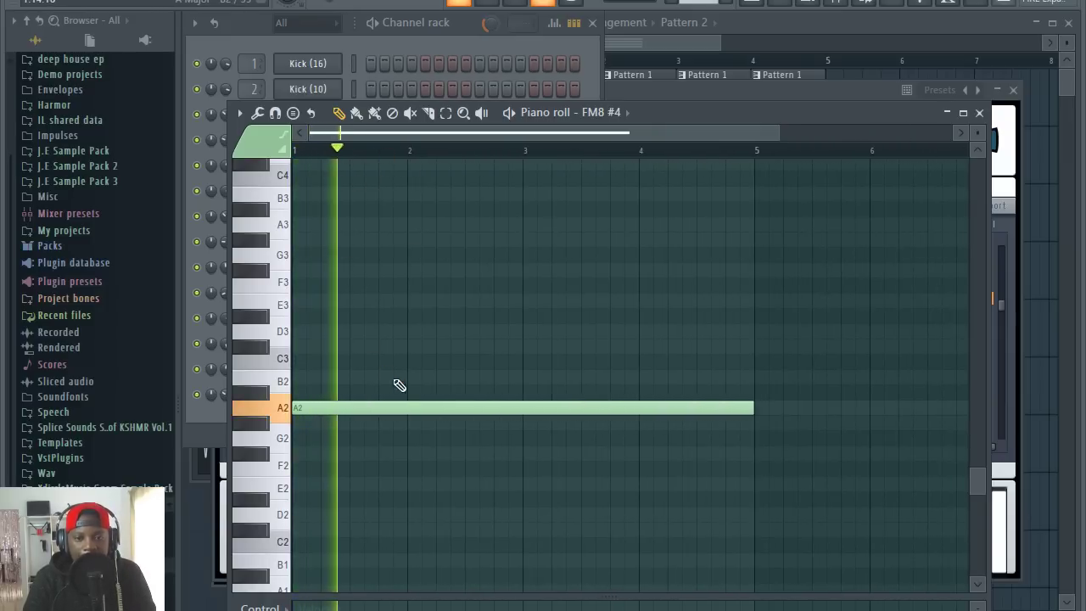
pyautogui.click(217, 410)
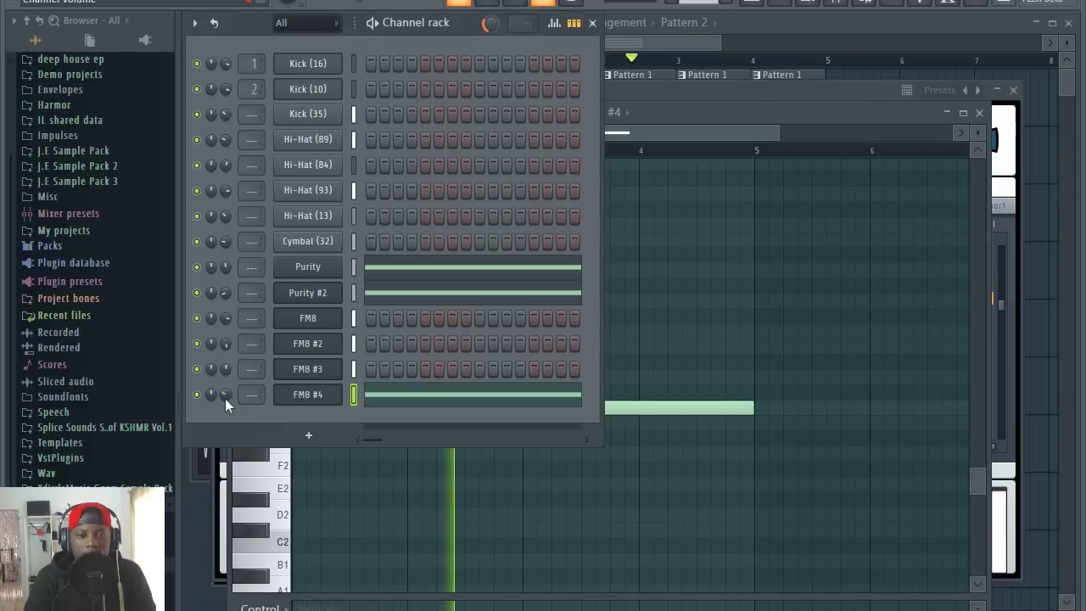
pyautogui.click(722, 111)
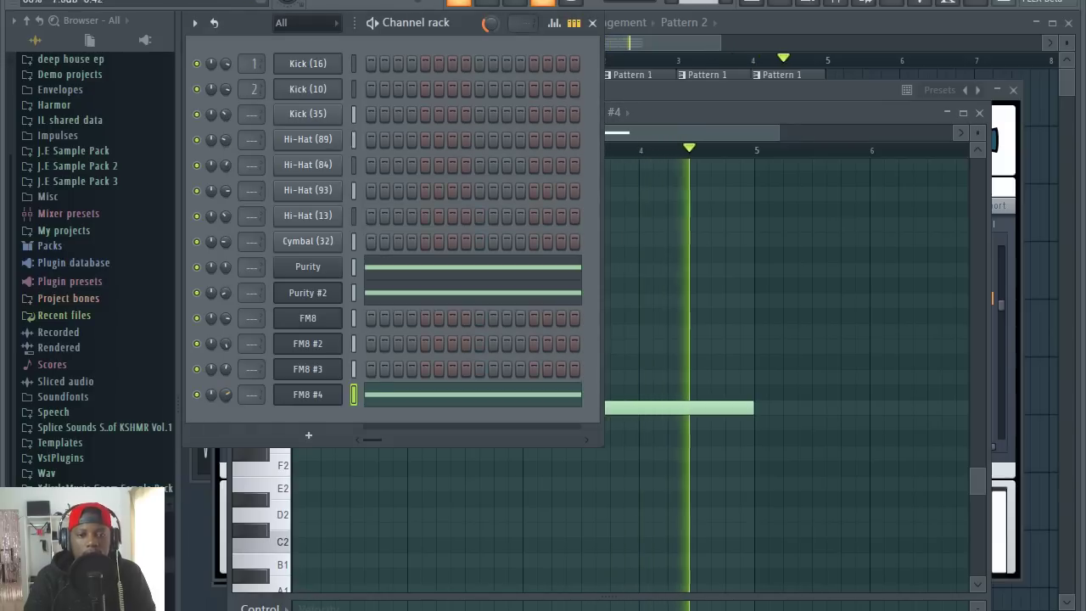
pyautogui.click(699, 111)
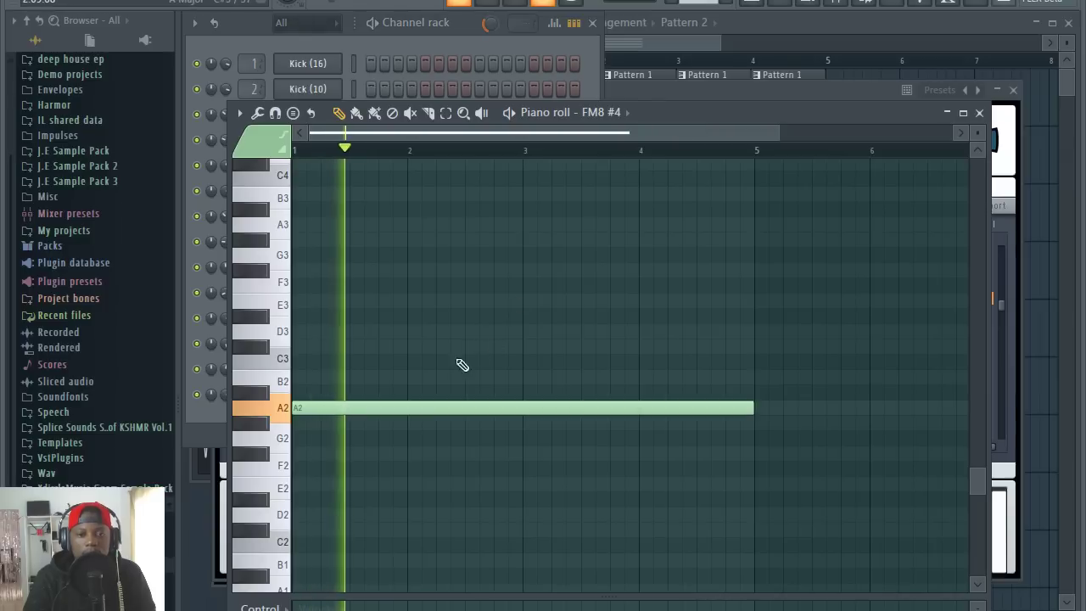
pyautogui.click(200, 416)
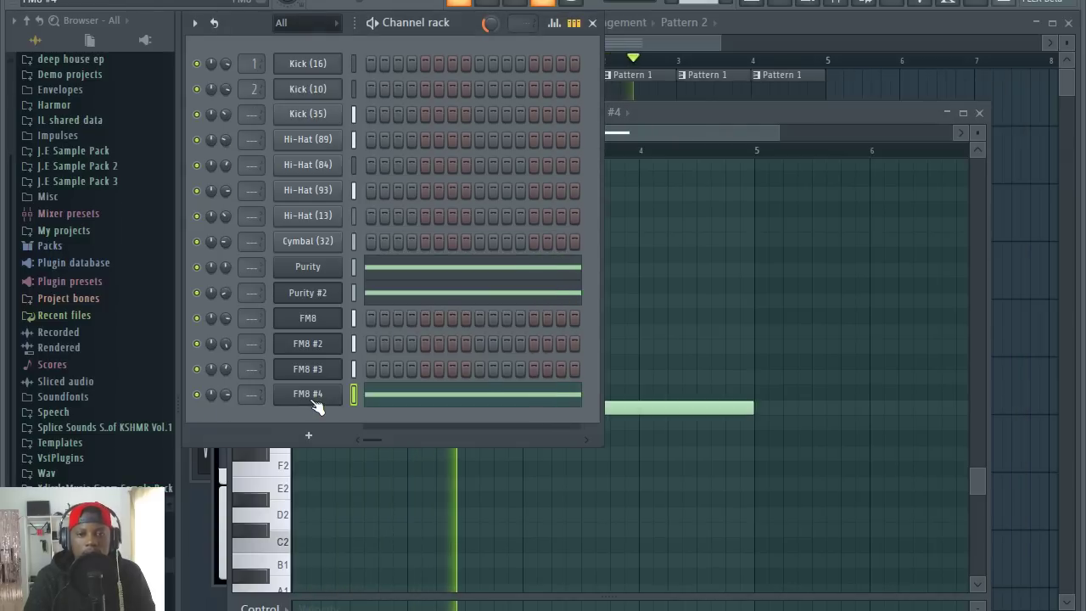
# Step: Filter the FM8 #4 browser to Synth Pad and try the Icarus and Heaven 7th Chordpad presets
pyautogui.click(307, 397)
pyautogui.scroll(-2, 849, 322)
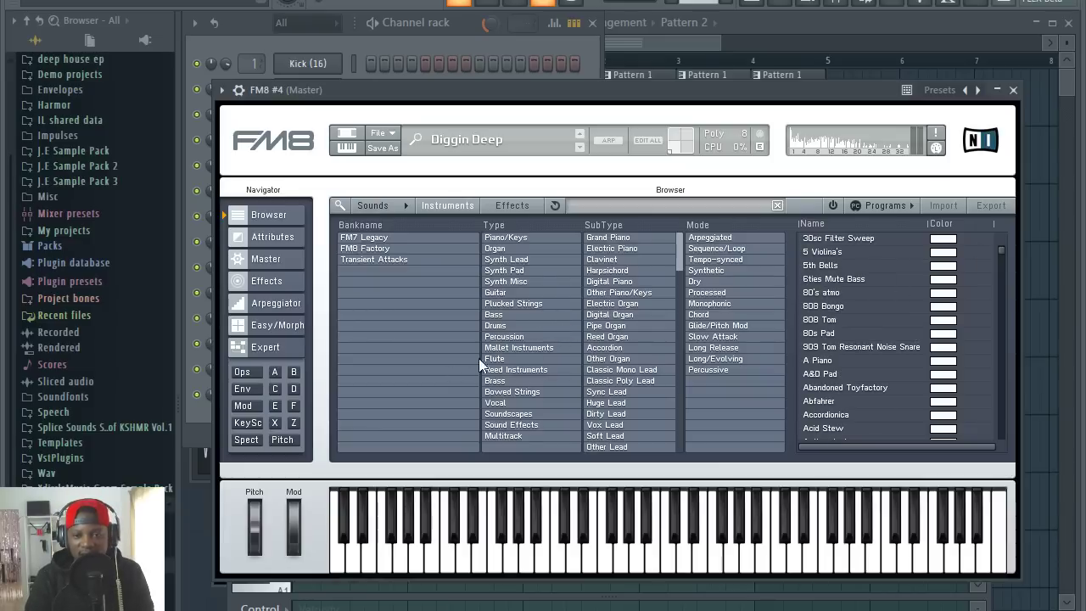
pyautogui.click(509, 269)
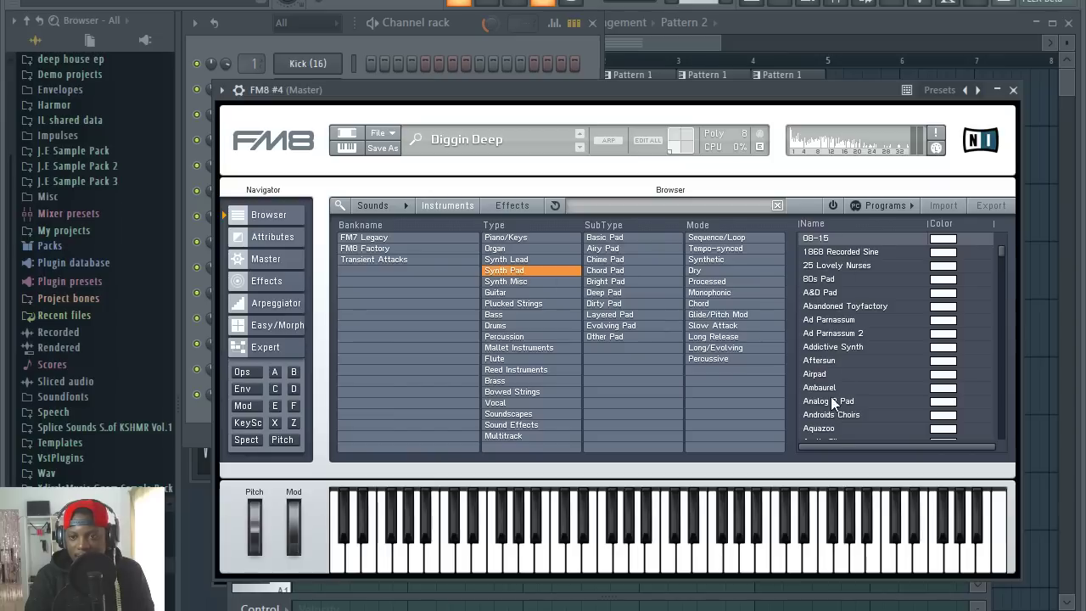
pyautogui.scroll(-3, 830, 396)
pyautogui.moveTo(1002, 266); pyautogui.dragTo(1002, 335)
pyautogui.click(879, 314)
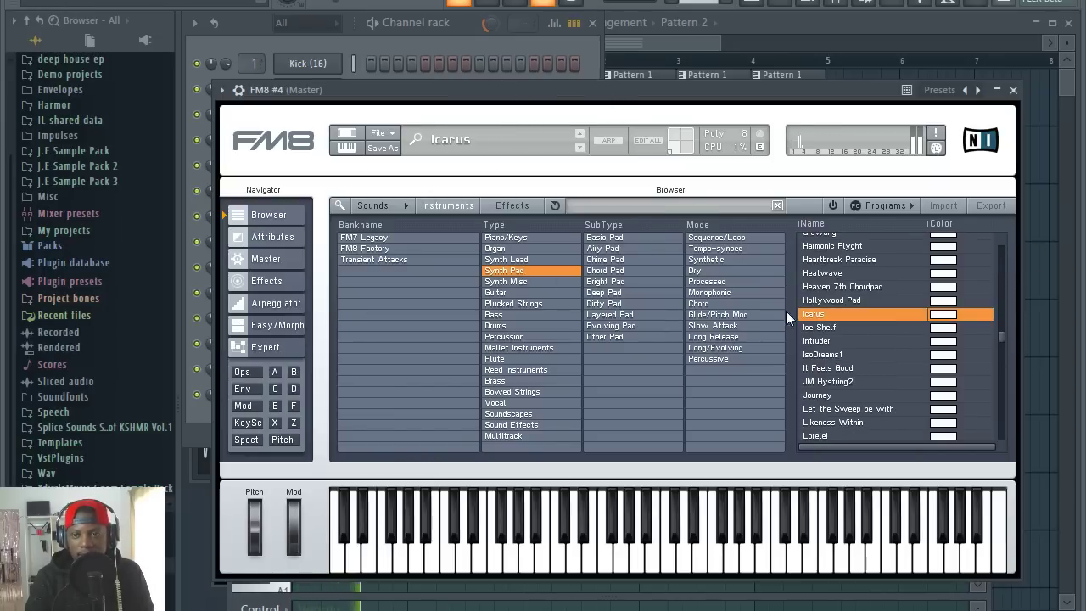
pyautogui.click(861, 289)
pyautogui.press('F6')
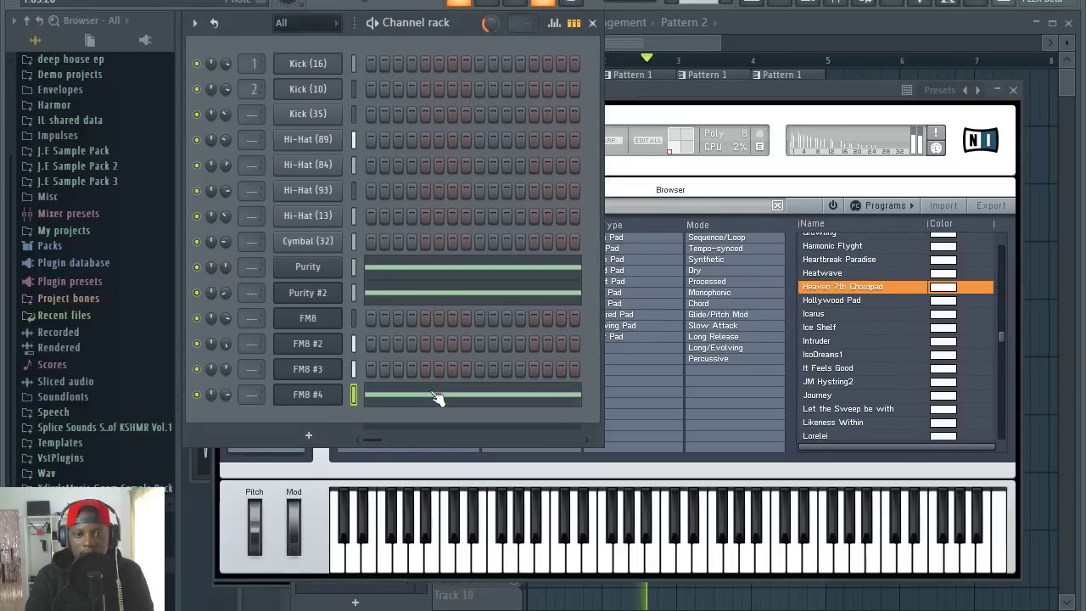
# Step: Transpose the sustained FM8 #4 note up one octave to A3 and listen to it with the arrangement
pyautogui.click(436, 390)
pyautogui.hotkey('ctrl', 'Up')
pyautogui.press('space')
pyautogui.press('space')
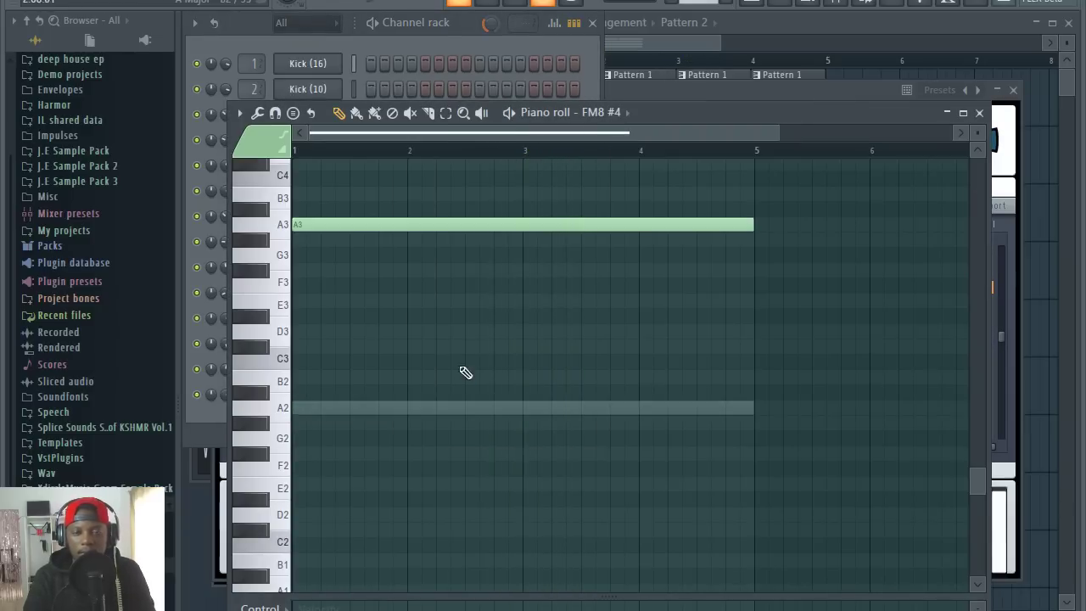
pyautogui.scroll(3, 402, 250)
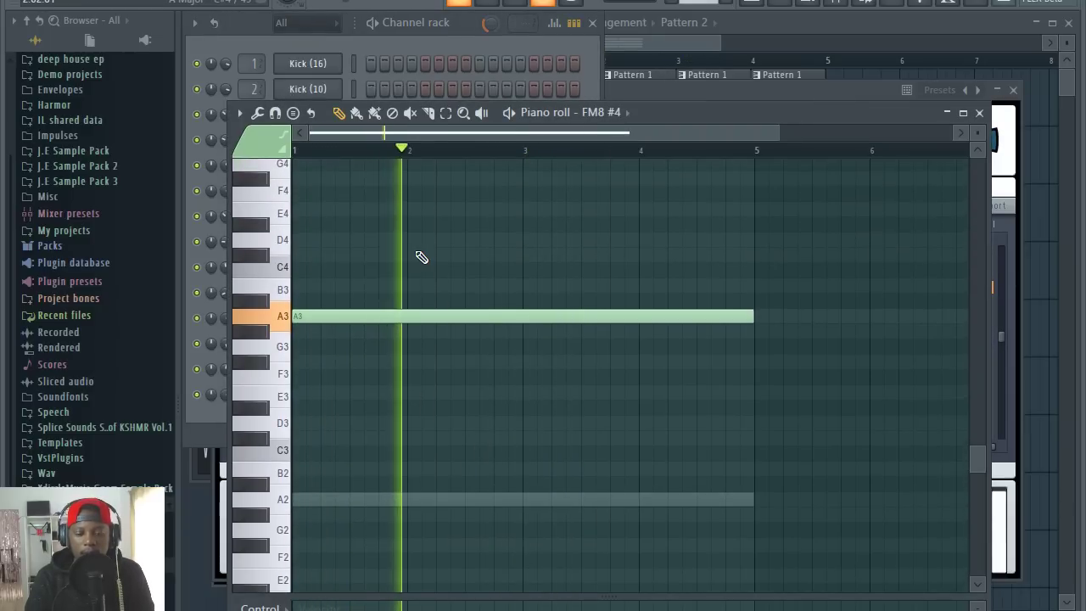
pyautogui.click(461, 31)
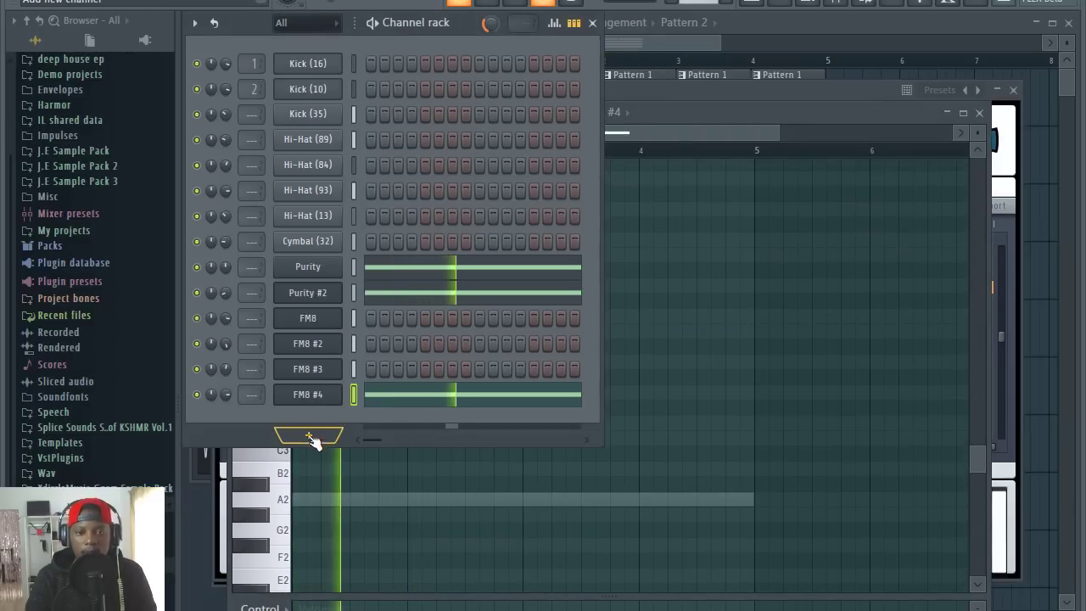
# Step: Move the sustained FM8 #4 note up to G4 in the piano roll
pyautogui.click(669, 113)
pyautogui.scroll(6, 396, 281)
pyautogui.press('space')
pyautogui.moveTo(328, 401); pyautogui.dragTo(359, 447)
# Step: Load the Hollywood Pad preset in FM8 #4 and play the sustained G4 note with it
pyautogui.click(1006, 255)
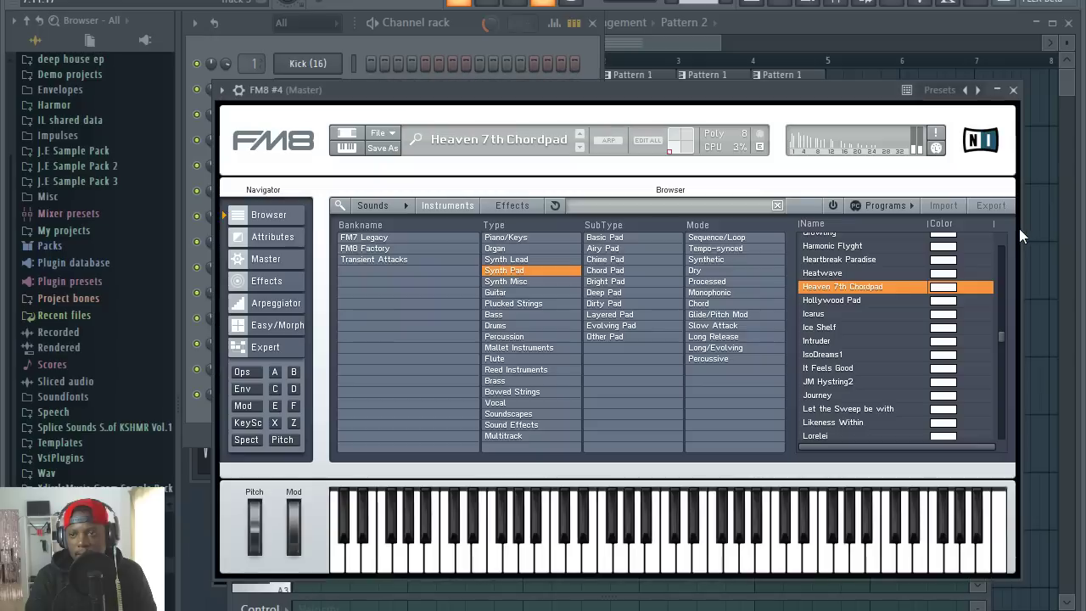
pyautogui.click(849, 301)
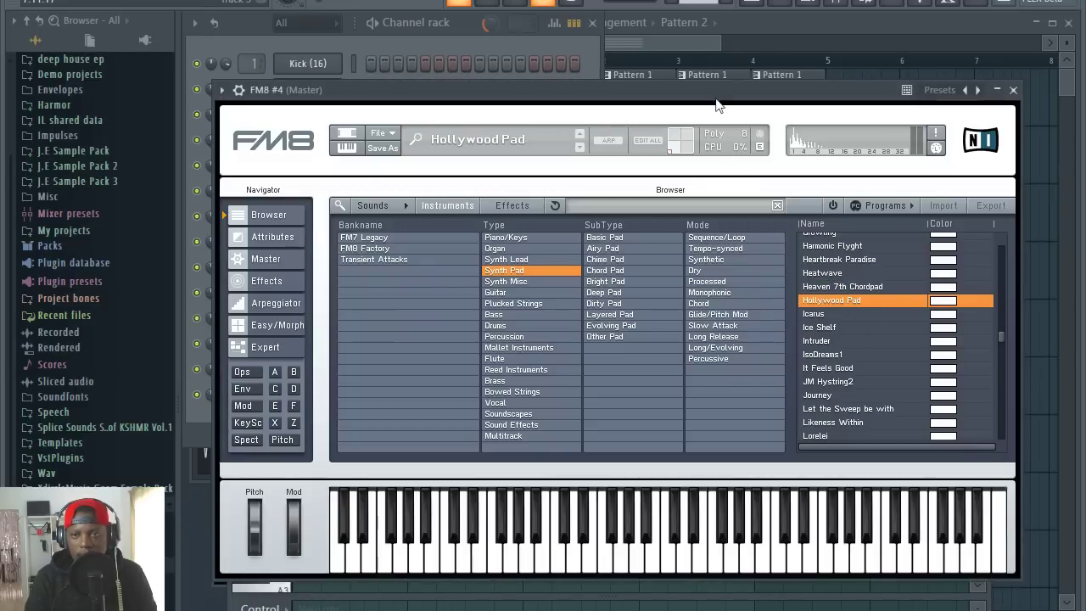
pyautogui.click(439, 49)
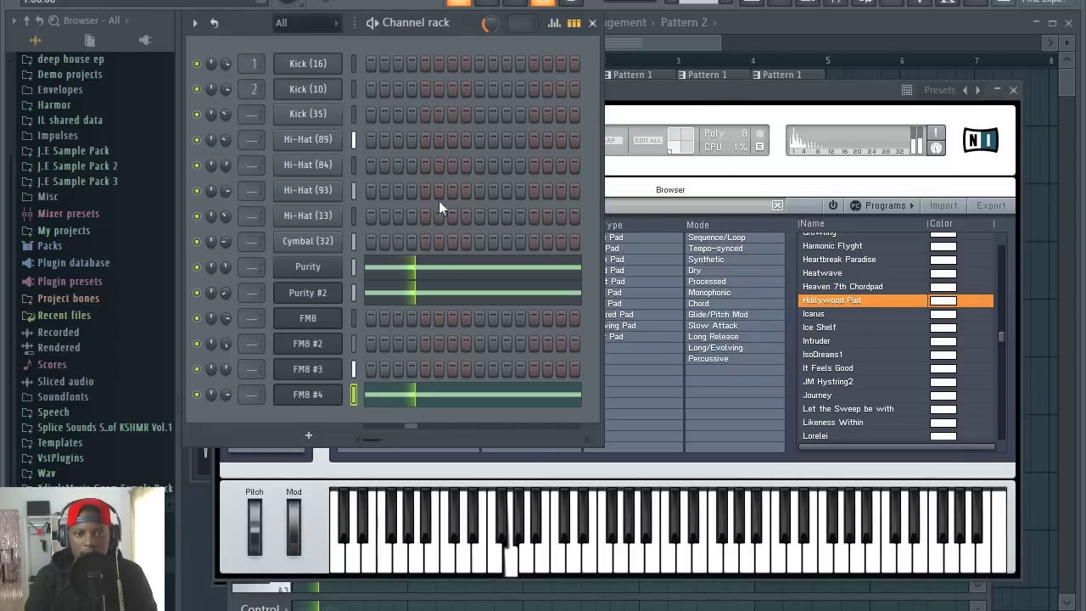
pyautogui.click(432, 398)
pyautogui.click(433, 399)
pyautogui.press('space')
pyautogui.press('space')
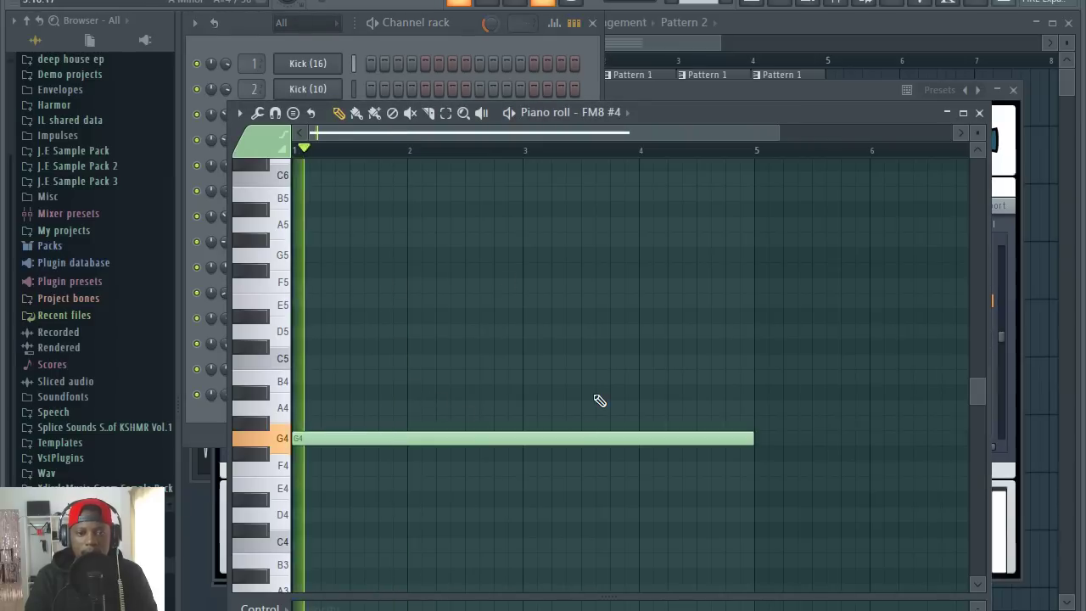
pyautogui.press('space')
# Step: Shorten the G4 note to the first three beats of bar 1 and add a long A4 note directly after it
pyautogui.moveTo(747, 437); pyautogui.dragTo(463, 440)
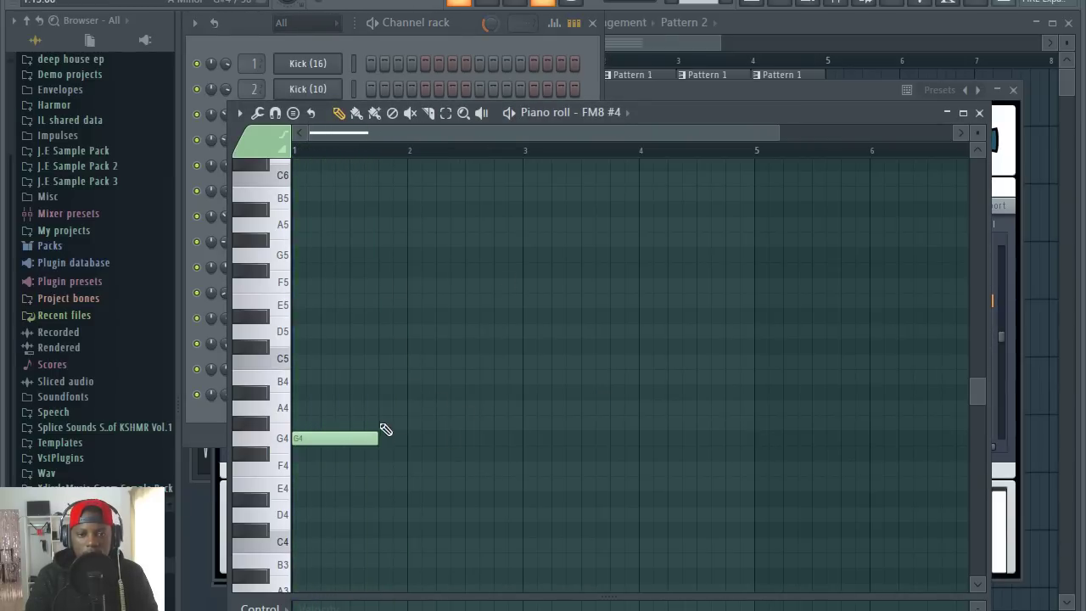
pyautogui.press('space')
pyautogui.moveTo(465, 424); pyautogui.dragTo(749, 419)
pyautogui.moveTo(538, 421); pyautogui.dragTo(539, 403)
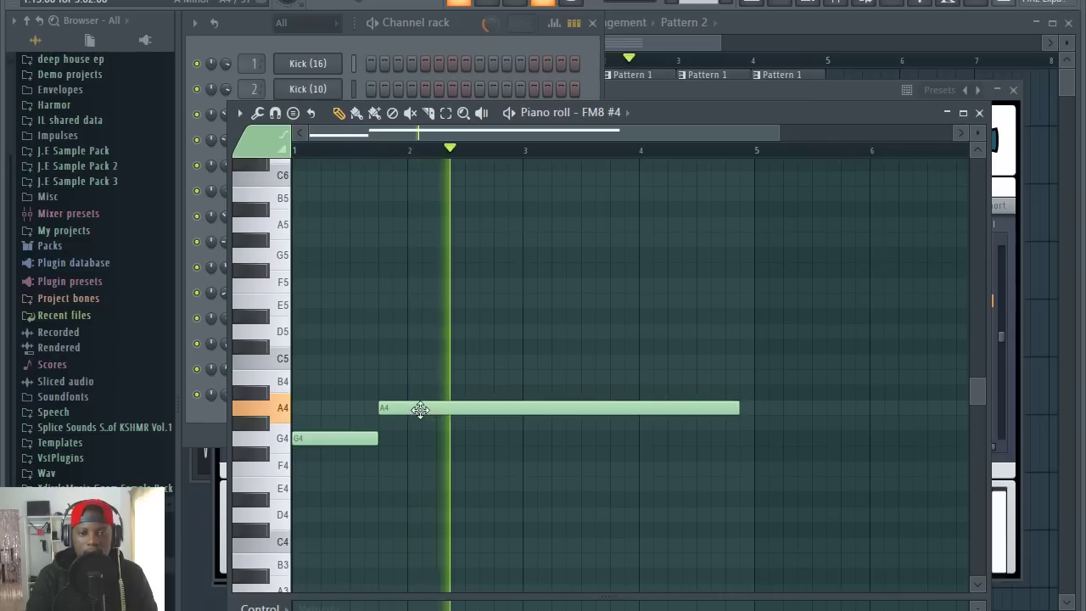
# Step: Shift the A4 note to start at step 11 of bar 1, trim G4 to meet it, and extend A4 to the end of bar 4
pyautogui.press('space')
pyautogui.moveTo(420, 410); pyautogui.dragTo(404, 411)
pyautogui.press('space')
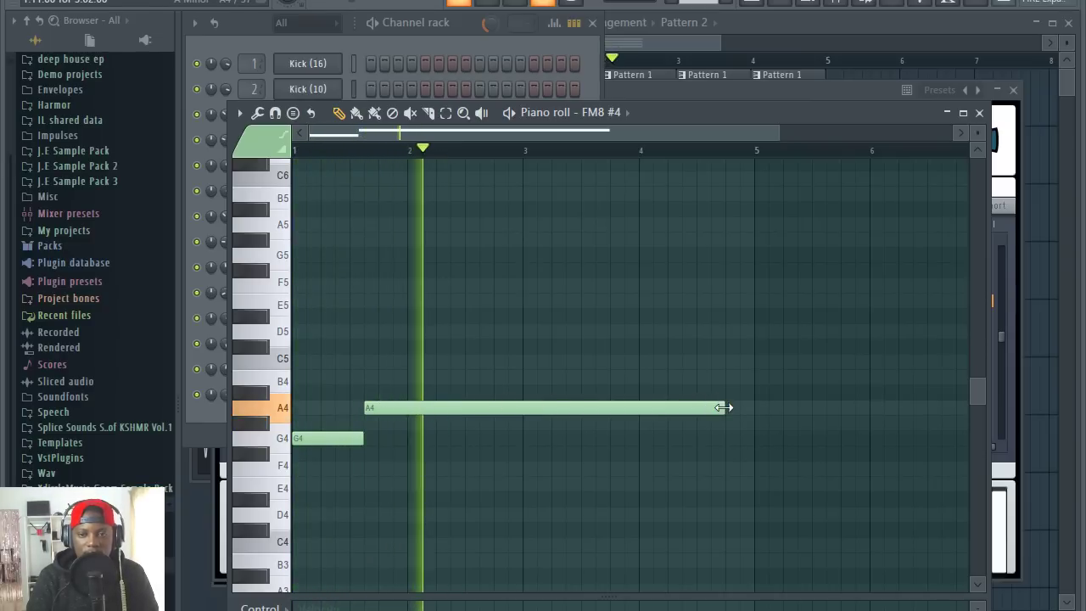
pyautogui.moveTo(725, 406); pyautogui.dragTo(748, 405)
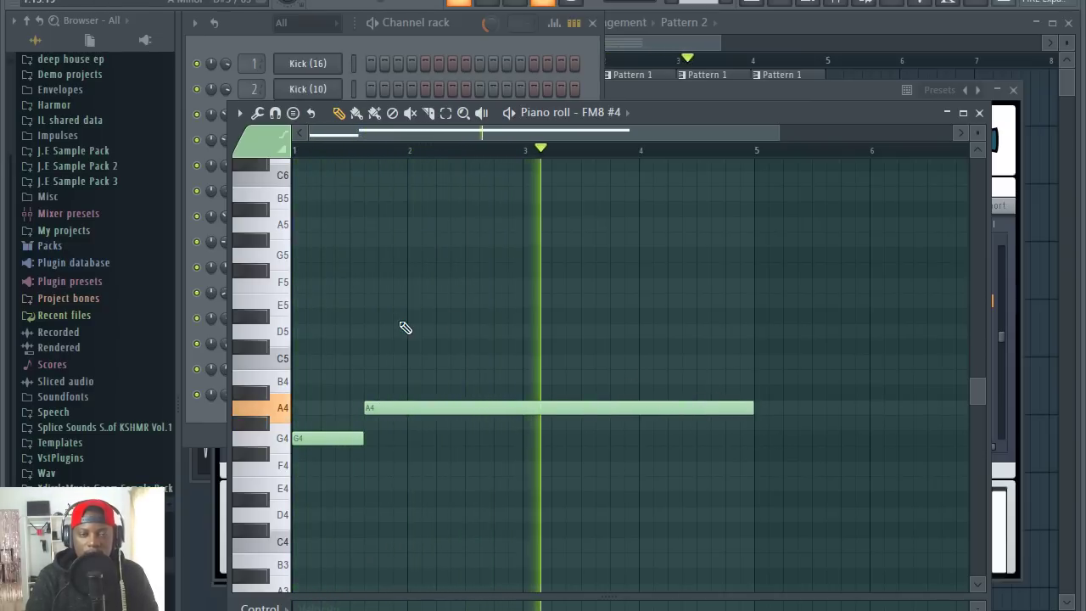
# Step: Adjust the FM8 #4 channel volume during playback and return to its piano roll
pyautogui.click(441, 34)
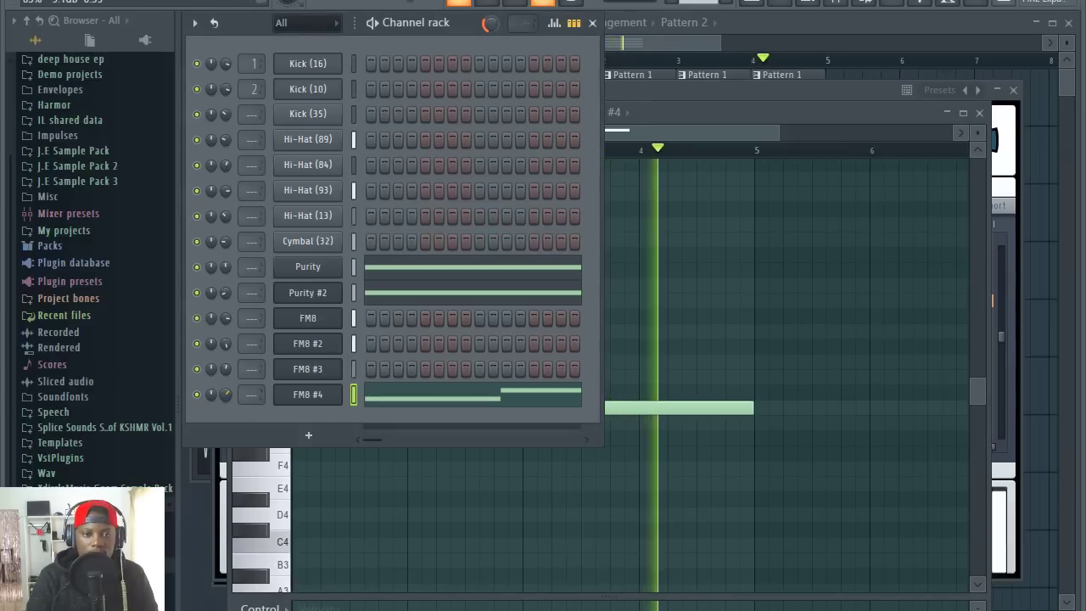
pyautogui.moveTo(228, 395); pyautogui.dragTo(227, 388)
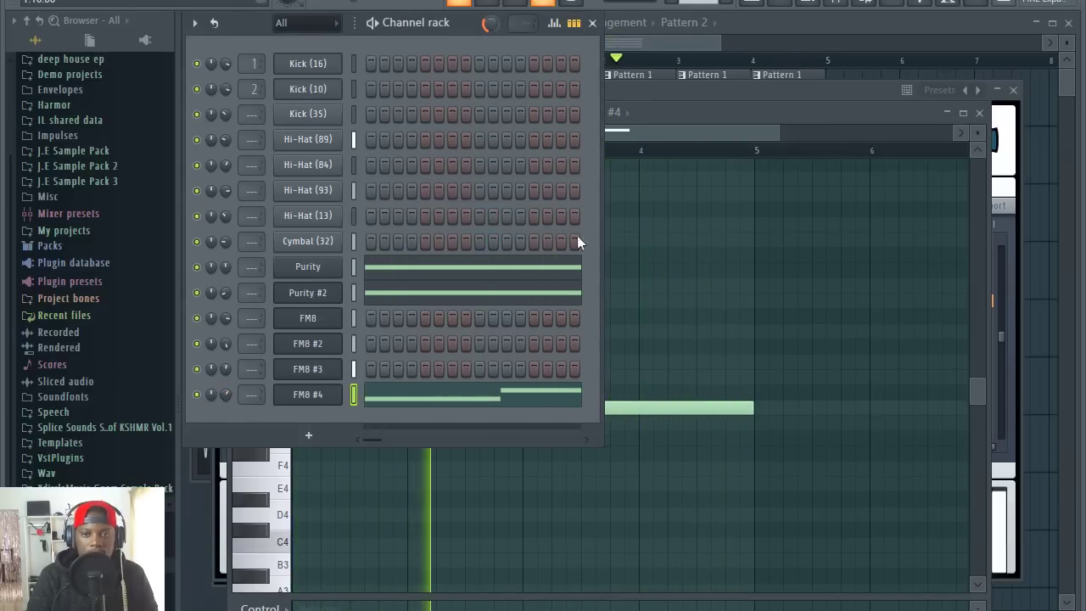
pyautogui.click(692, 120)
# Step: Shorten the A4 note to the end of bar 3, add a B4 note spanning bar 4, and play the melody back
pyautogui.moveTo(755, 414); pyautogui.dragTo(639, 408)
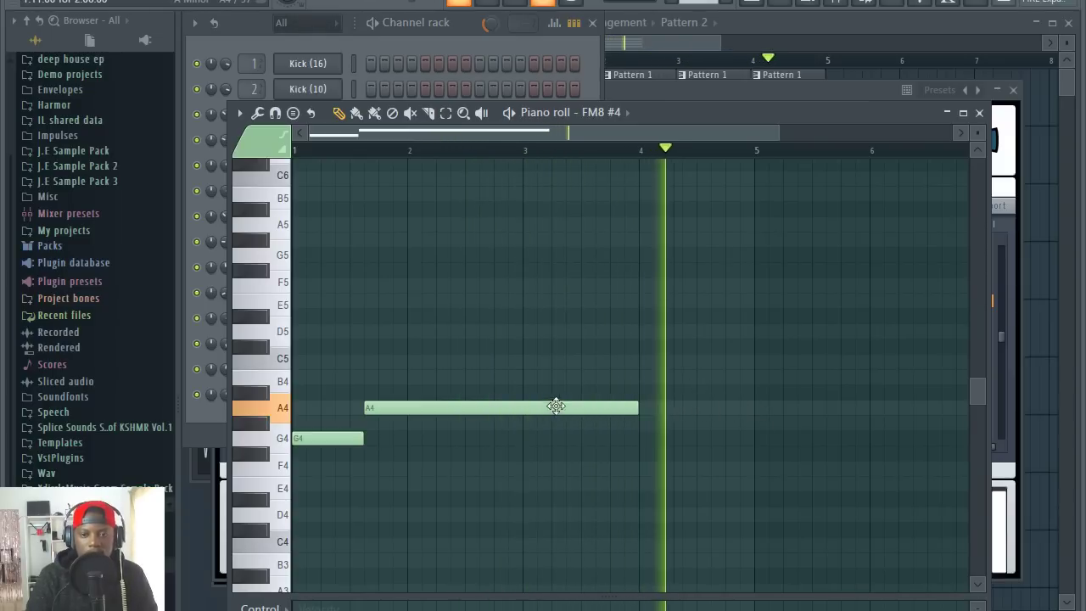
pyautogui.click(645, 378)
pyautogui.moveTo(720, 382); pyautogui.dragTo(752, 379)
pyautogui.click(404, 69)
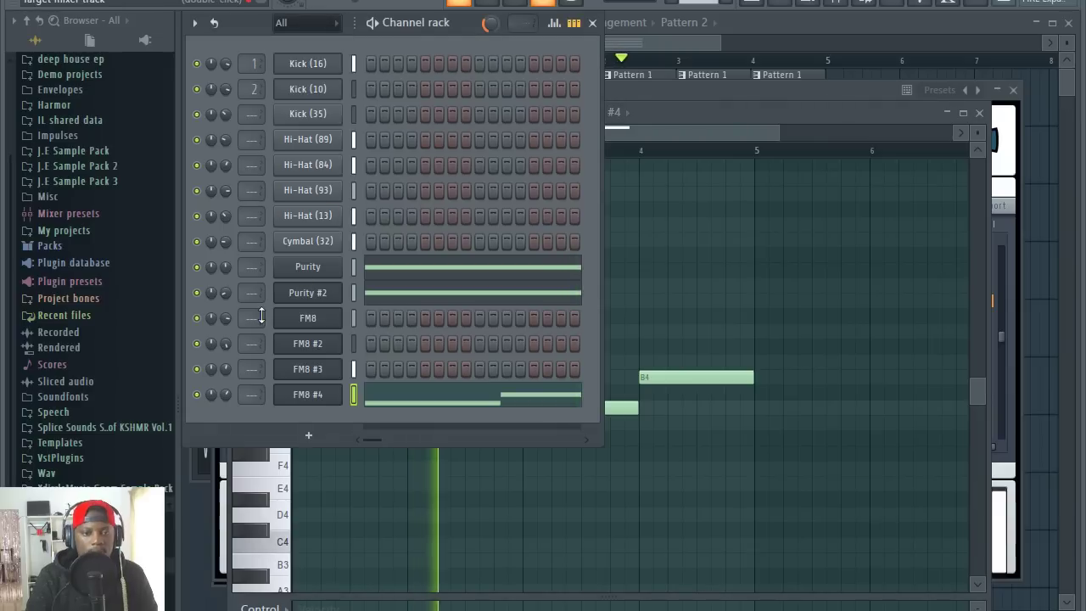
pyautogui.click(705, 110)
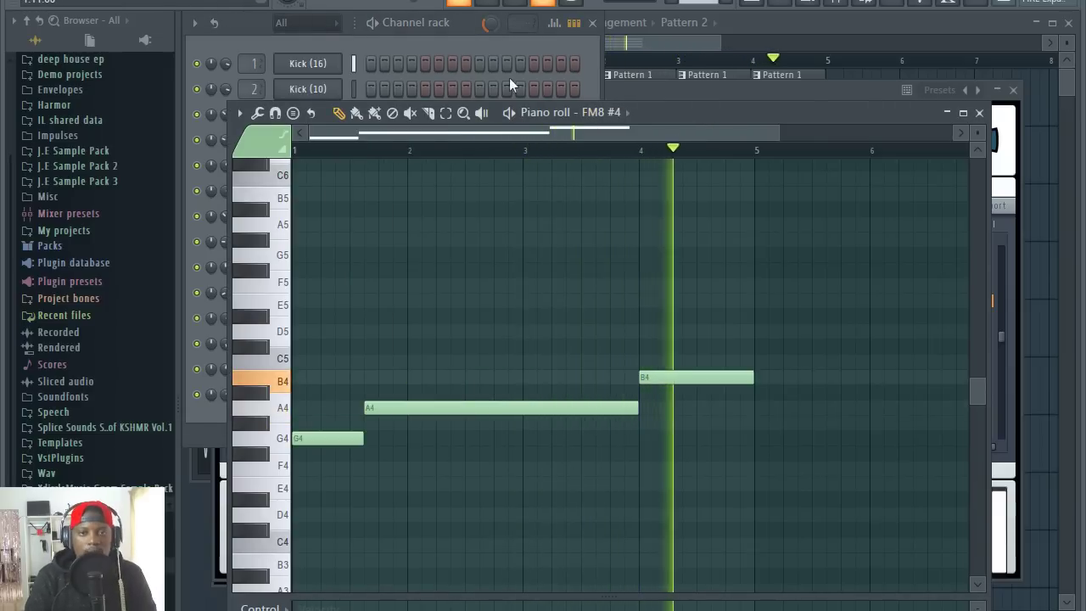
# Step: Clone the FM8 #4 channel in the channel rack to create a fifth FM8 instrument
pyautogui.click(467, 22)
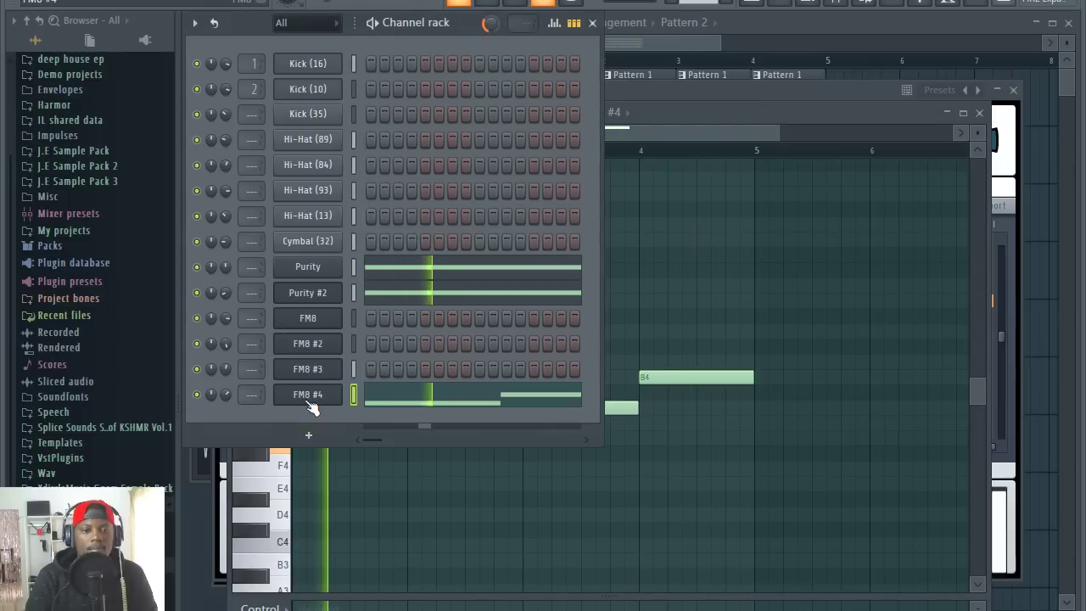
pyautogui.rightClick(338, 389)
pyautogui.click(390, 543)
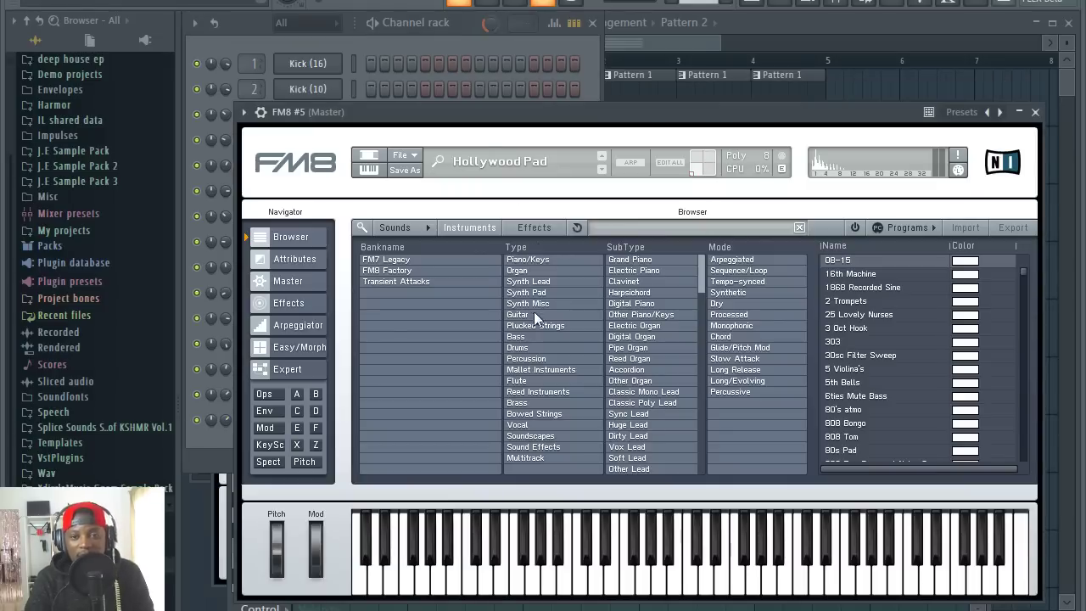
# Step: Filter the FM8 #5 browser to the Synth Pad type and load the Big Swell preset
pyautogui.click(526, 292)
pyautogui.scroll(-5, 881, 354)
pyautogui.click(881, 355)
# Step: Copy the FM8 #4 melody notes and paste them into the FM8 #5 channel
pyautogui.click(445, 63)
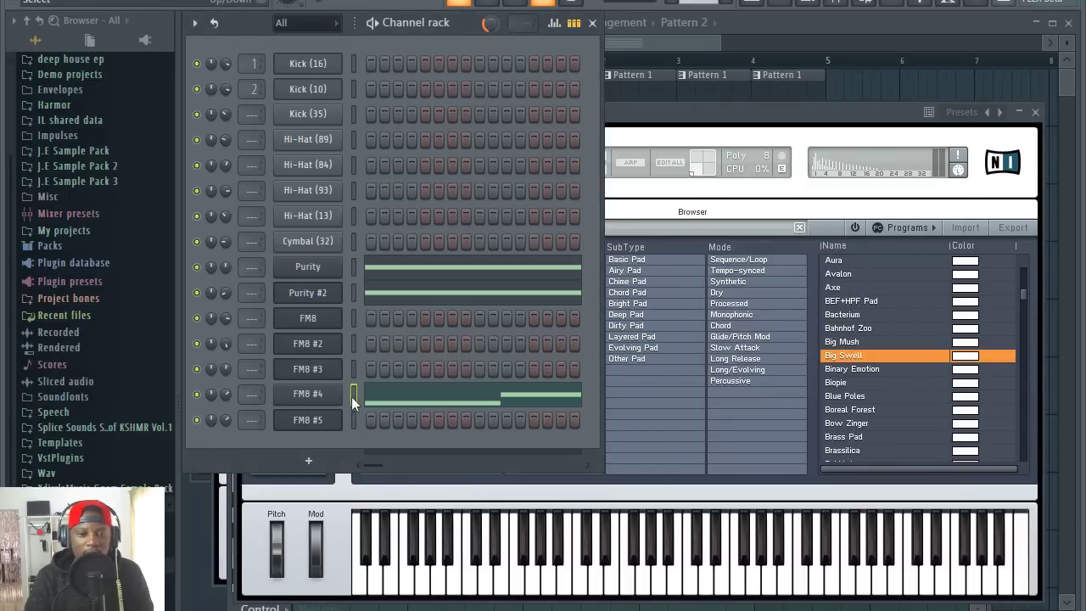
pyautogui.click(354, 419)
pyautogui.hotkey('ctrl', 'v')
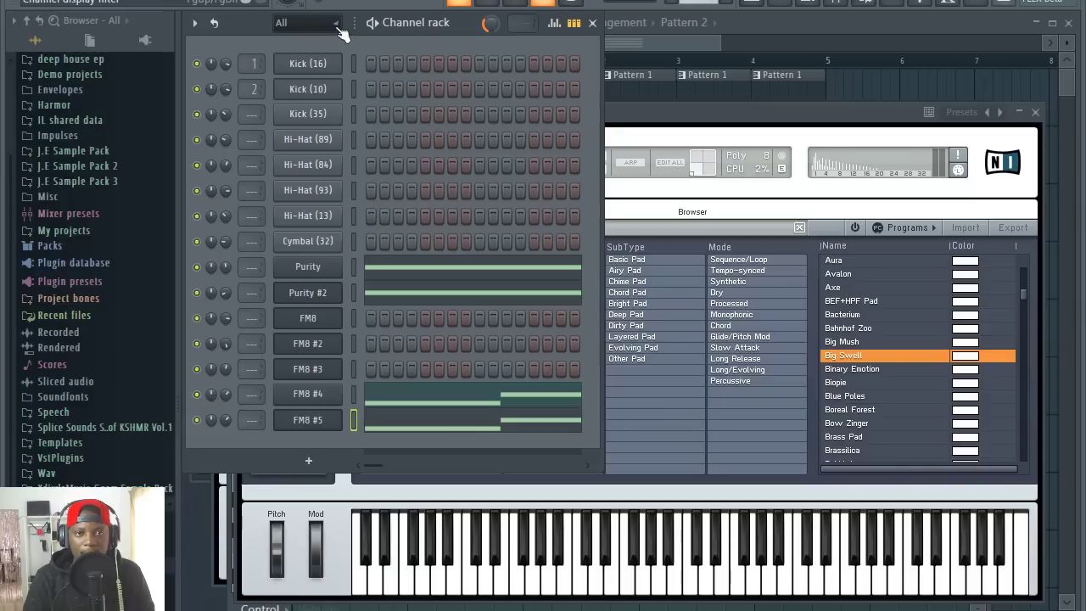
# Step: Play back the pattern and check the copied melody in the FM8 #5 piano roll
pyautogui.press('space')
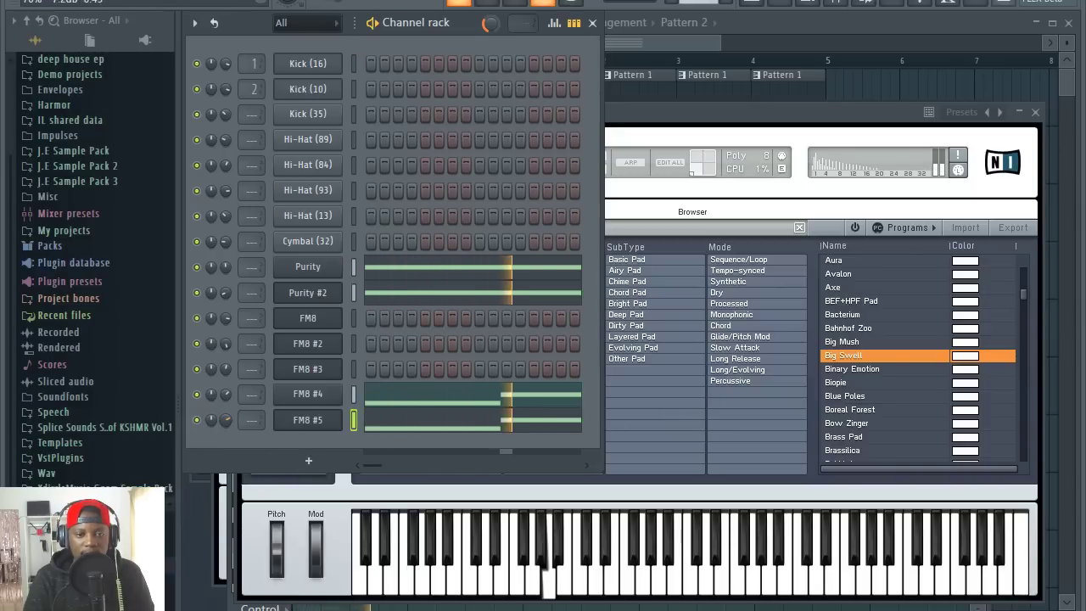
pyautogui.click(433, 422)
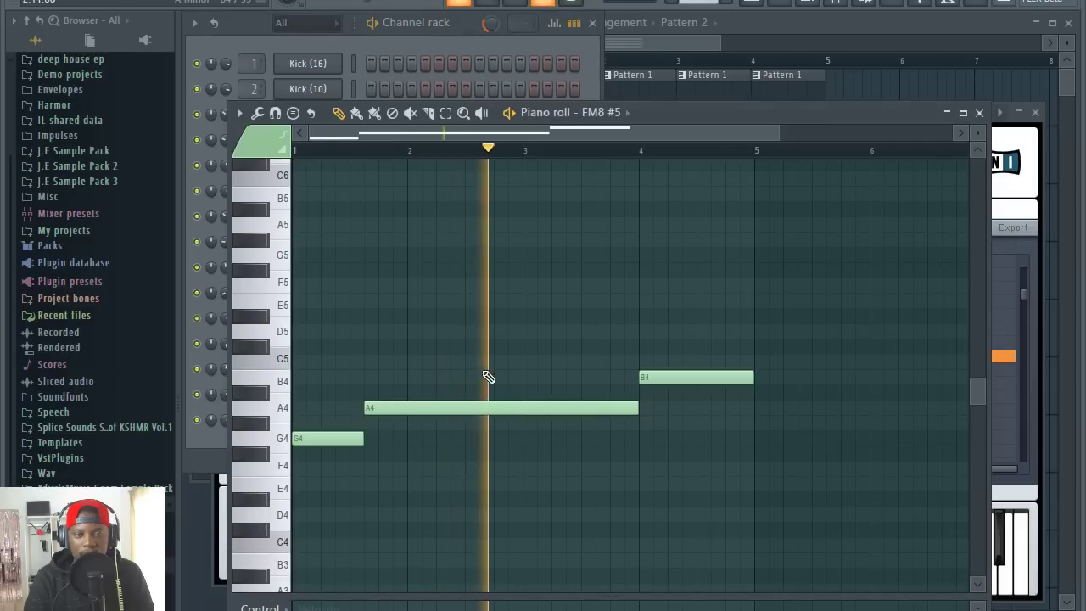
pyautogui.click(344, 382)
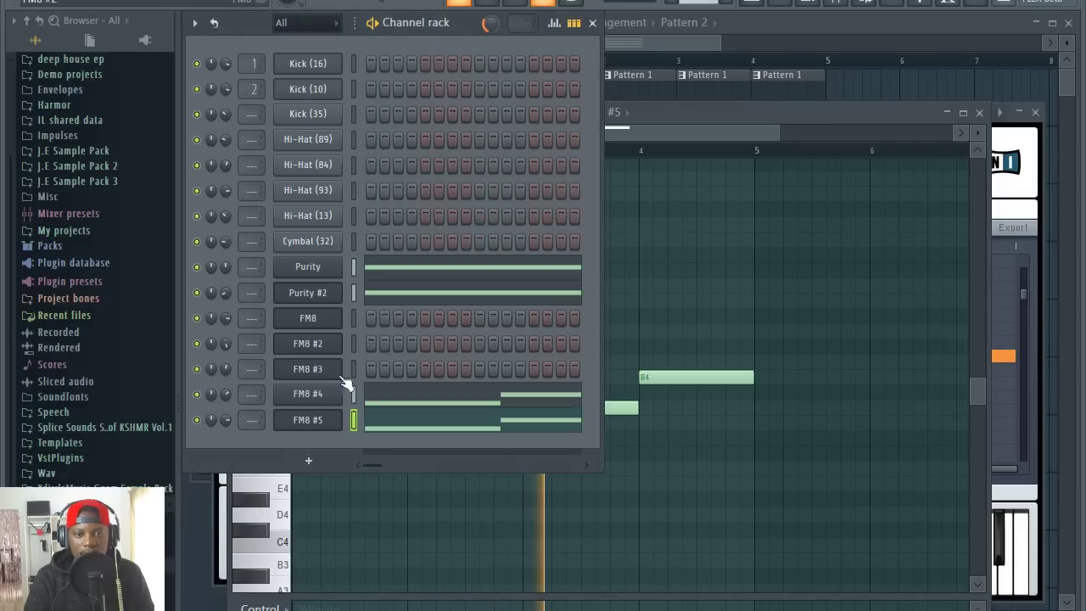
# Step: Filter the FM8 #5 browser to the Synth Pad type and audition the 3 Oct Hook and Androids Choirs presets during playback
pyautogui.click(317, 421)
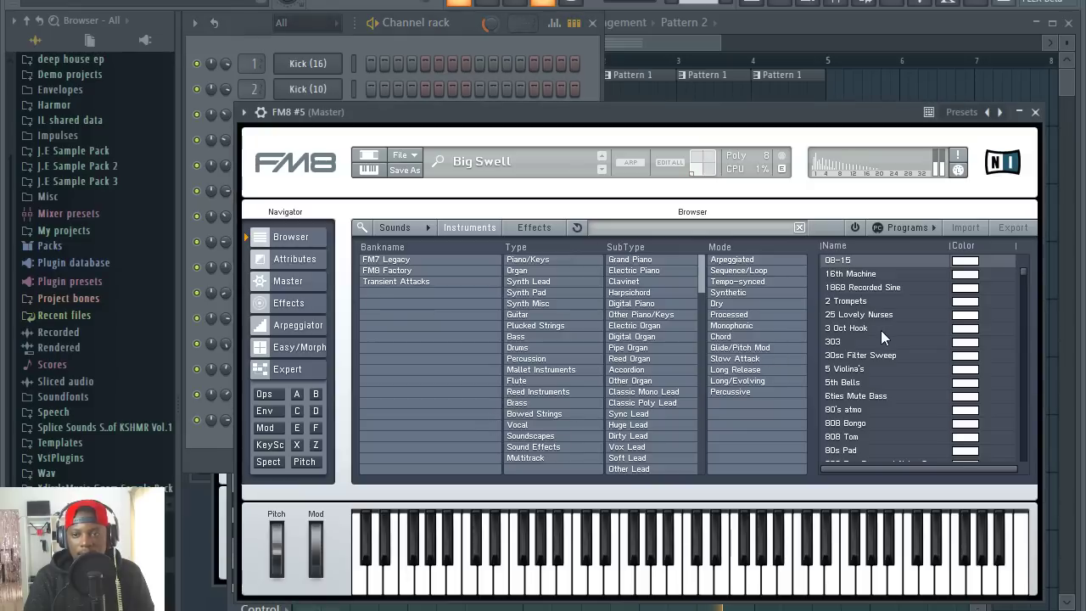
pyautogui.click(854, 329)
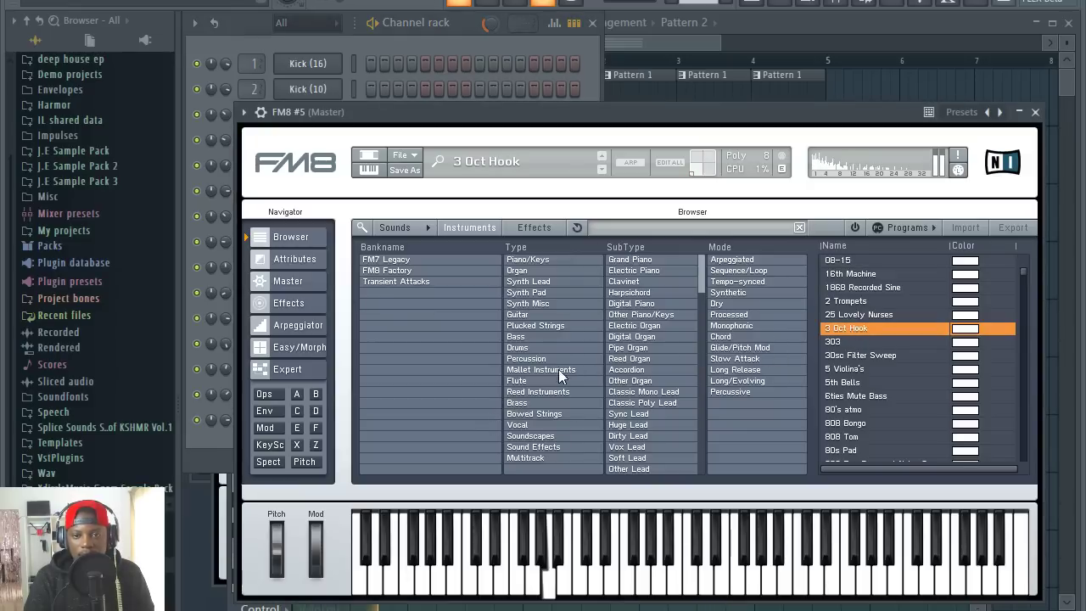
pyautogui.click(537, 294)
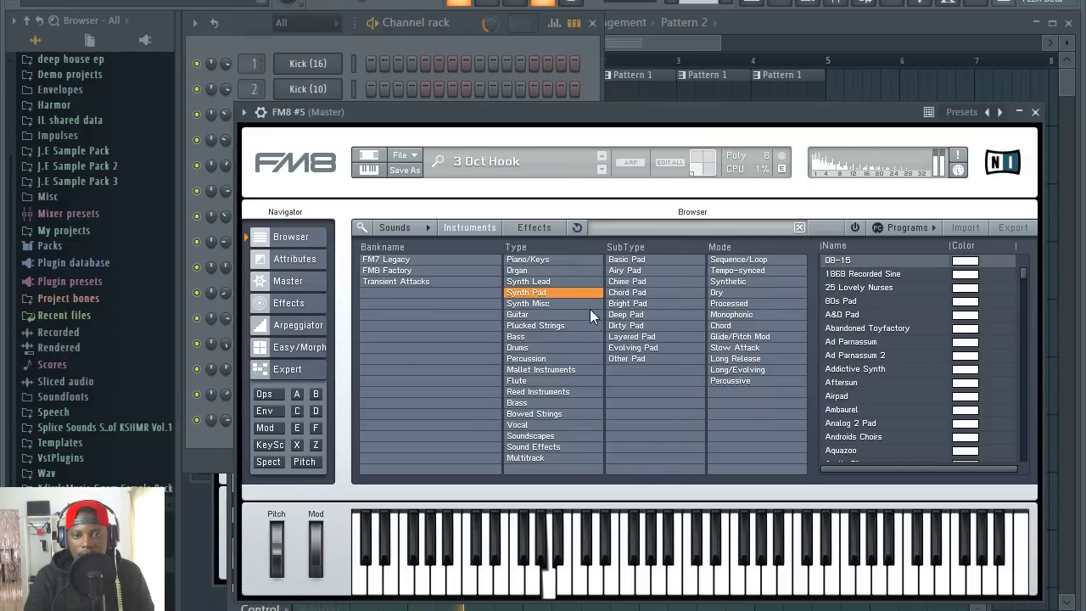
pyautogui.click(871, 435)
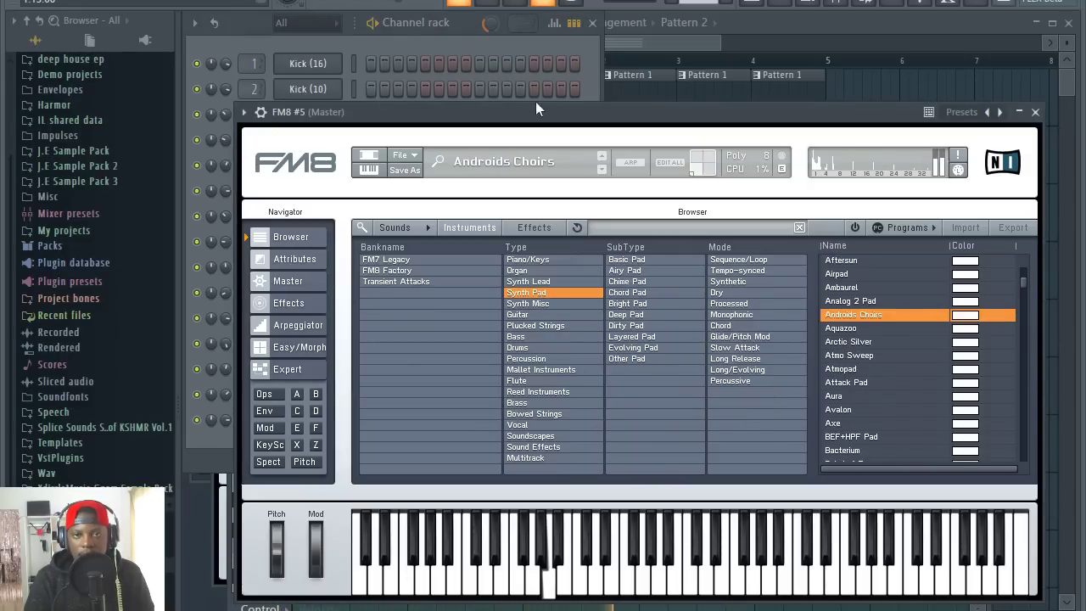
pyautogui.click(223, 409)
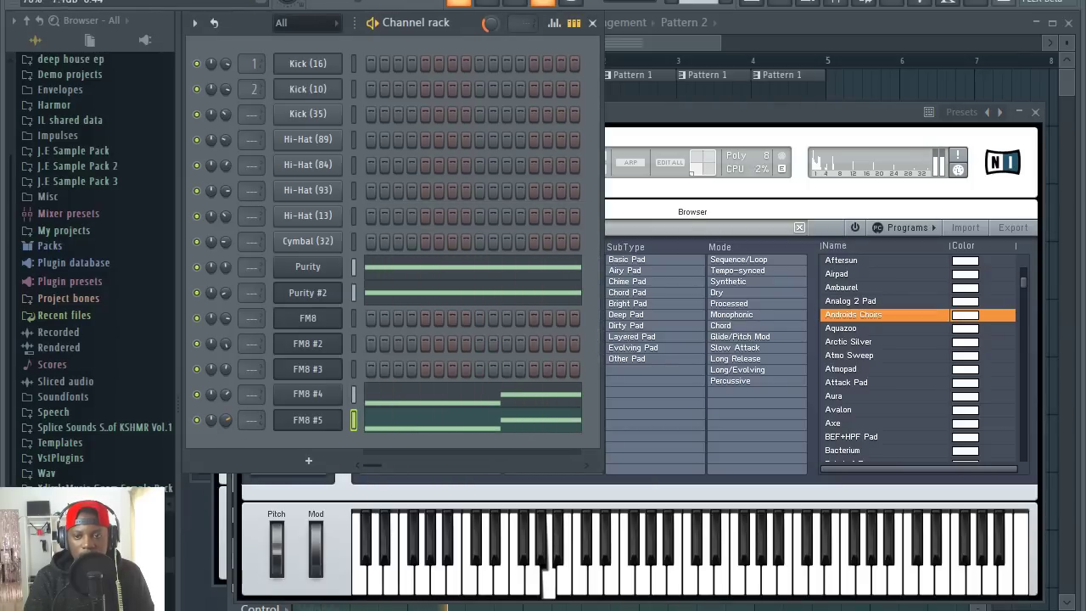
# Step: Try the Atmopad and Floating Bells presets in FM8 #5 and load the Fragile preset
pyautogui.click(856, 371)
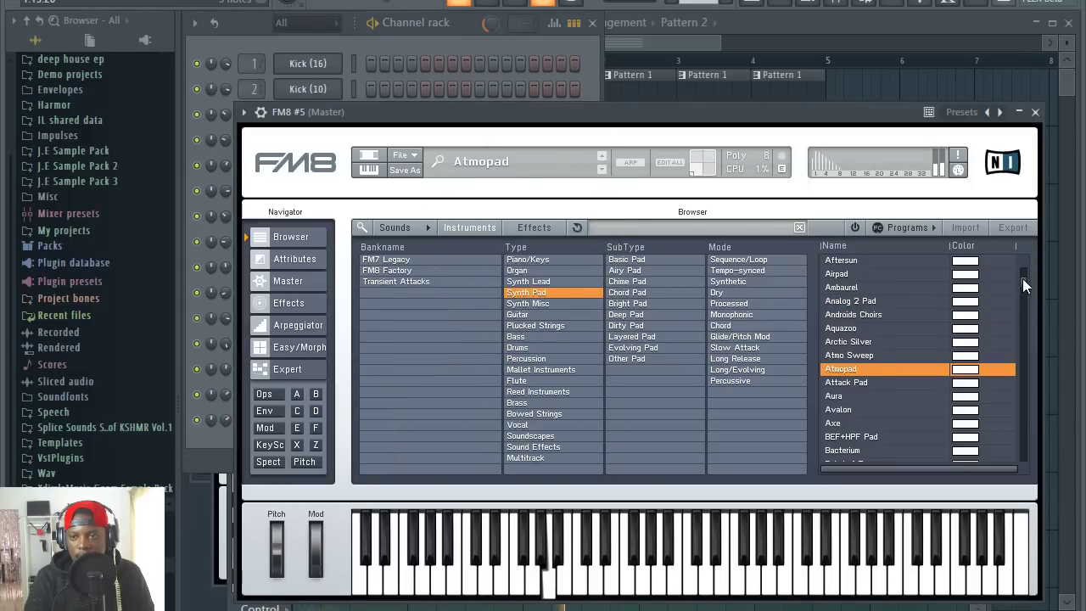
pyautogui.moveTo(1023, 285); pyautogui.dragTo(1024, 344)
pyautogui.click(880, 306)
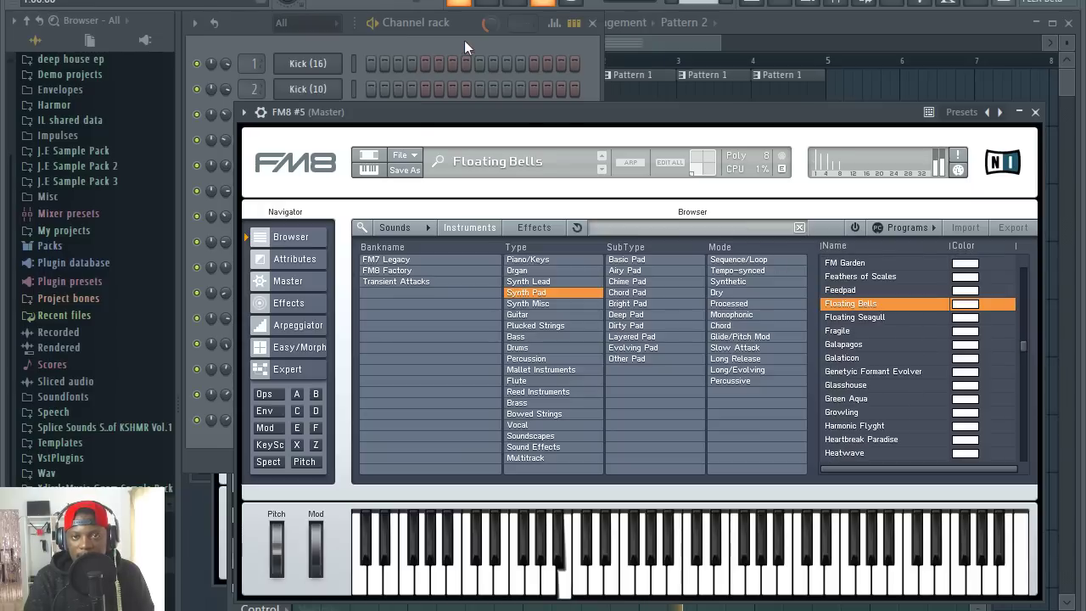
pyautogui.click(834, 331)
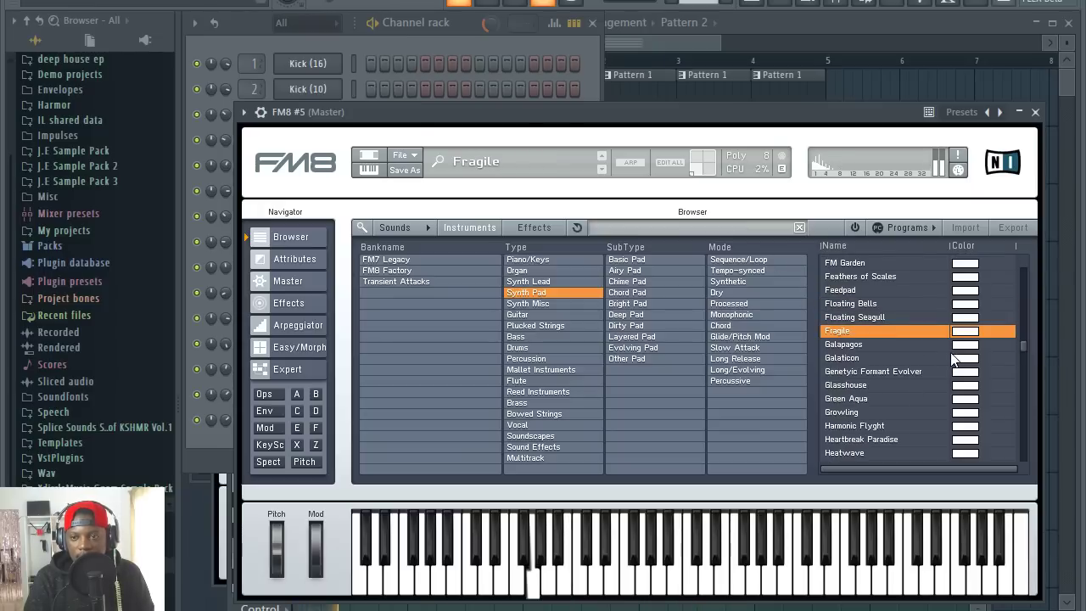
# Step: Play the arrangement in song mode and look into Pattern 1's Kick (16) notes while listening
pyautogui.click(440, 36)
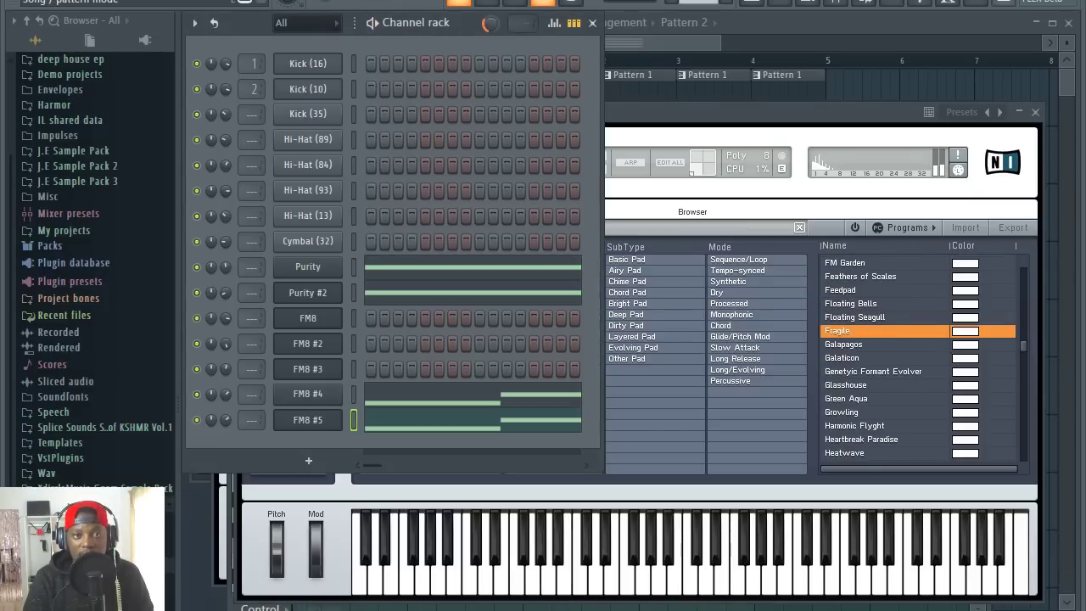
pyautogui.click(793, 24)
pyautogui.press('space')
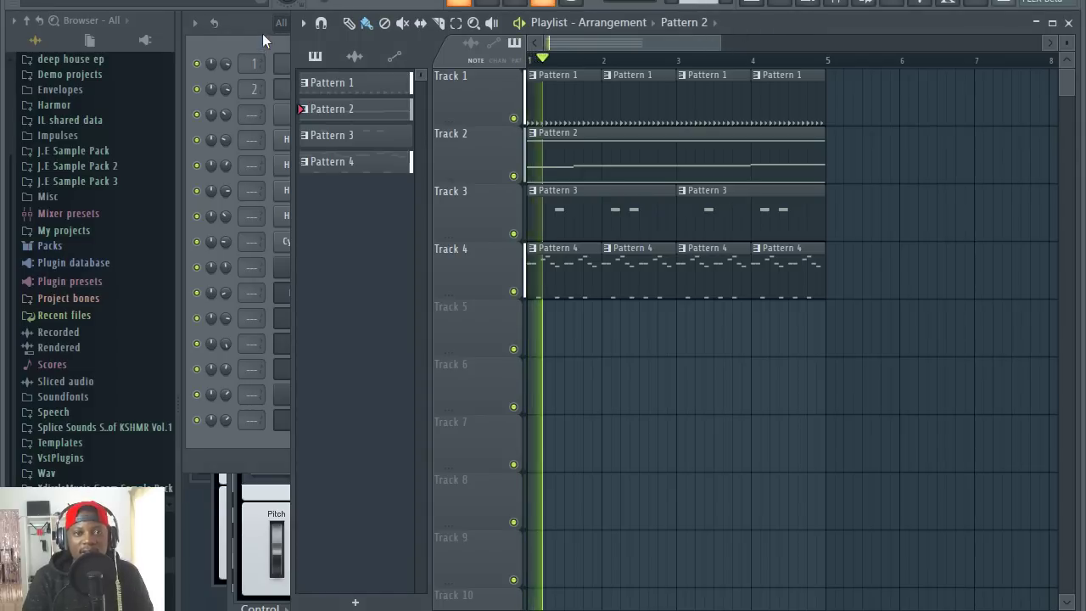
pyautogui.click(250, 24)
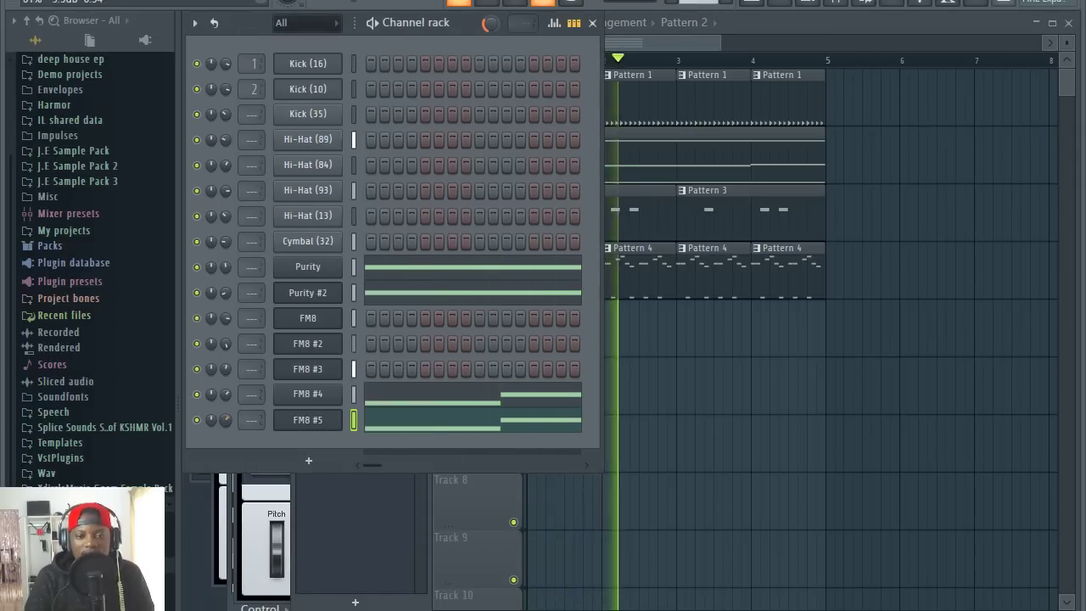
pyautogui.doubleClick(687, 102)
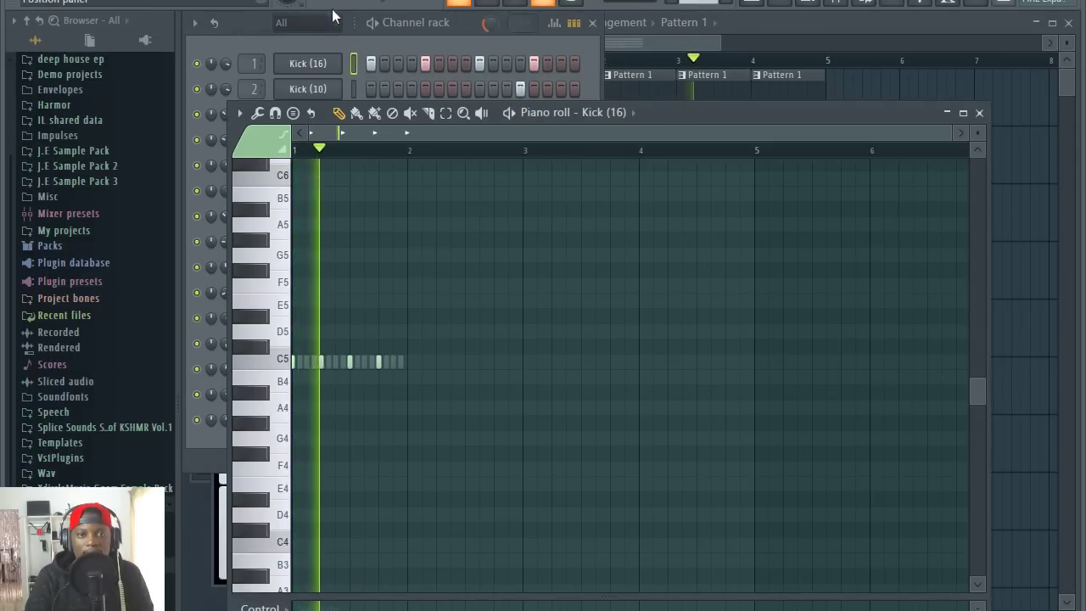
pyautogui.click(262, 24)
pyautogui.click(894, 47)
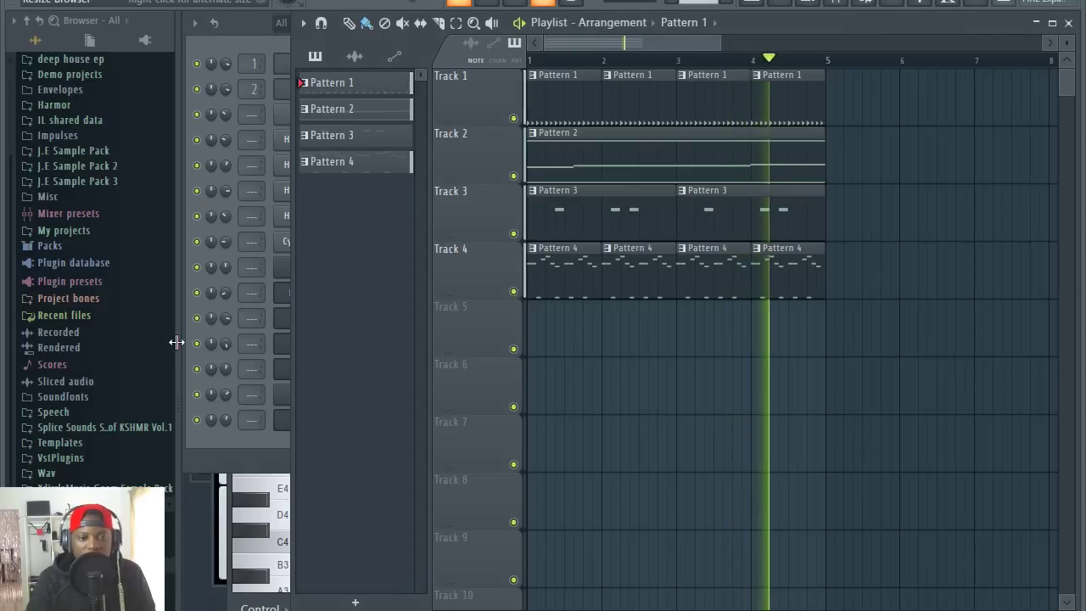
pyautogui.press('space')
# Step: Browse the Wav samples to the Loops_XFER folder and place XF_Loop_015 at bar 1 of Track 5
pyautogui.click(102, 504)
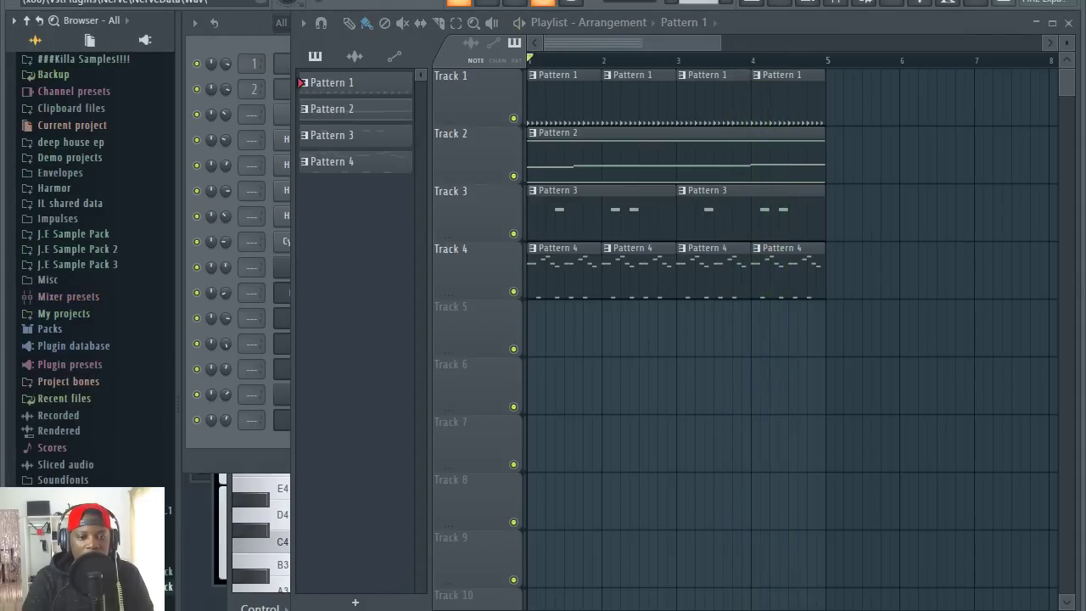
pyautogui.scroll(-4, 93, 272)
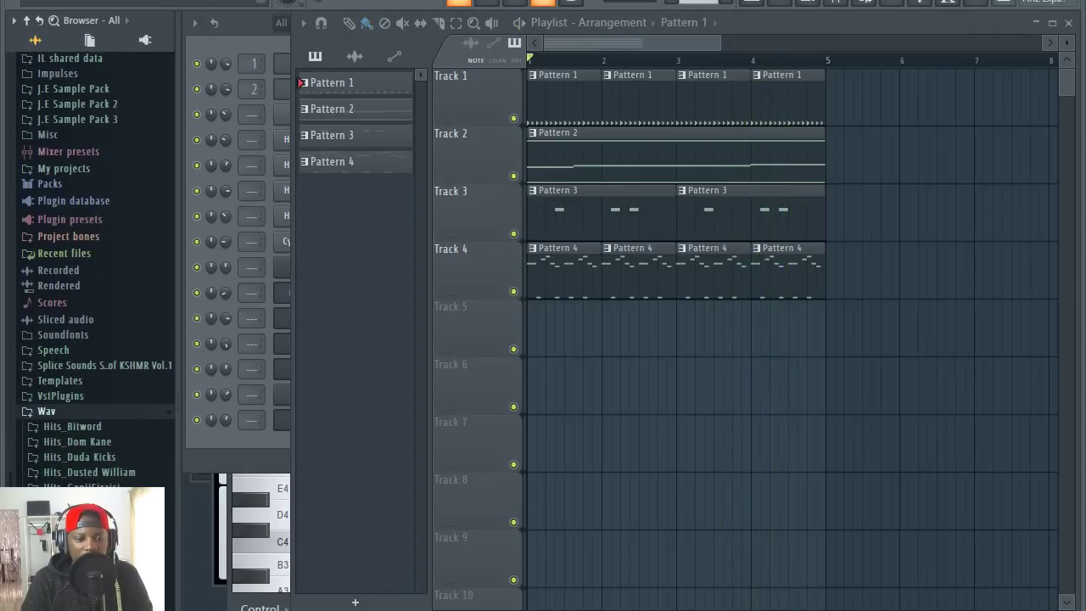
pyautogui.scroll(-10, 95, 291)
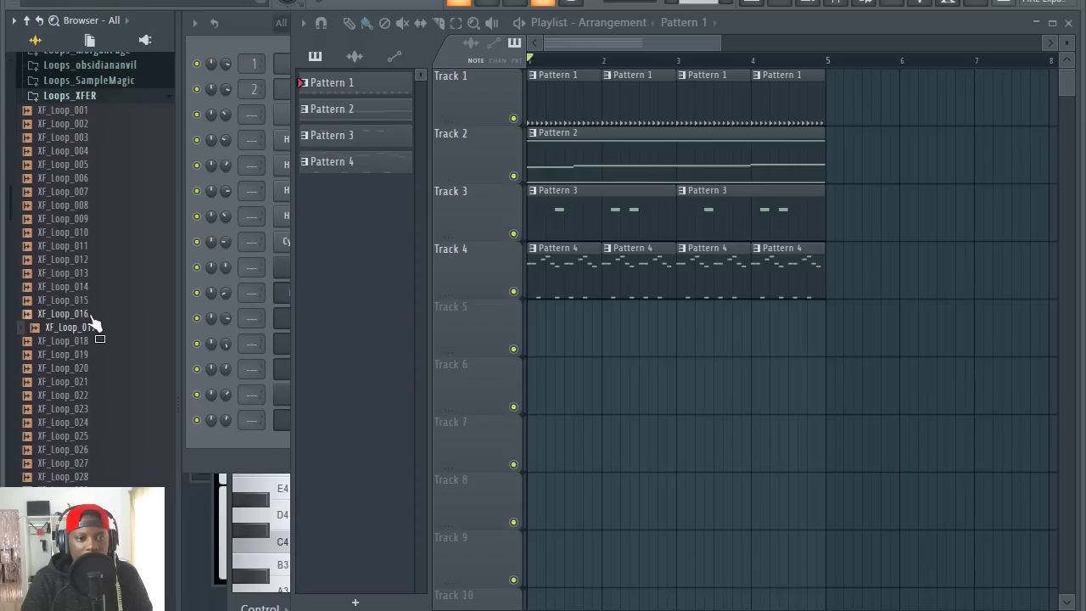
pyautogui.moveTo(94, 313); pyautogui.dragTo(575, 343)
# Step: Time-stretch XF_Loop_015 to fill one bar and repeat the clip across bars 2 to 4 of Track 5
pyautogui.doubleClick(576, 333)
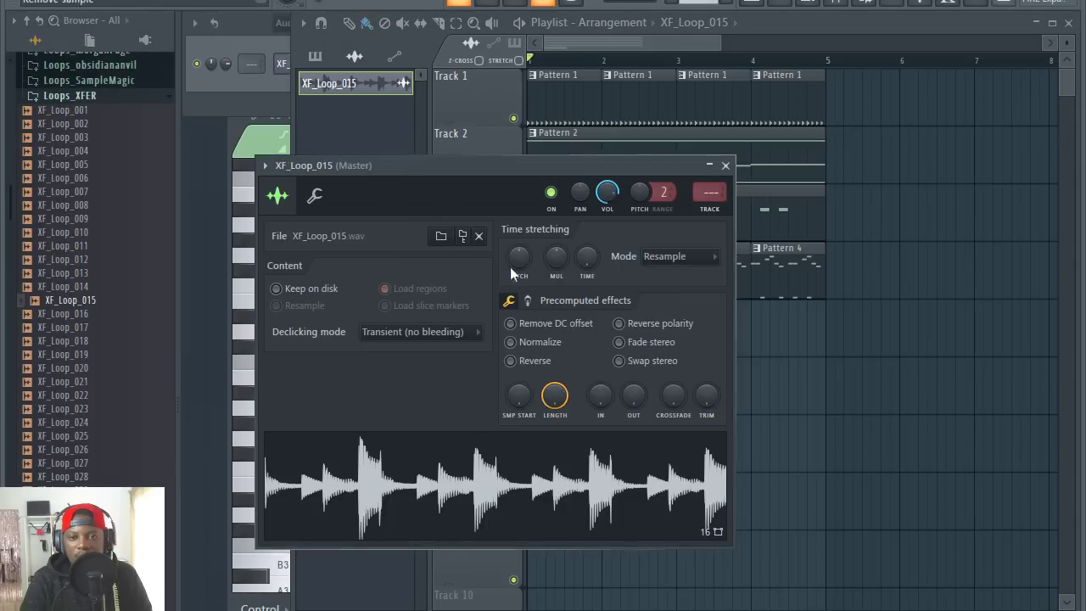
pyautogui.moveTo(558, 174); pyautogui.dragTo(600, 420)
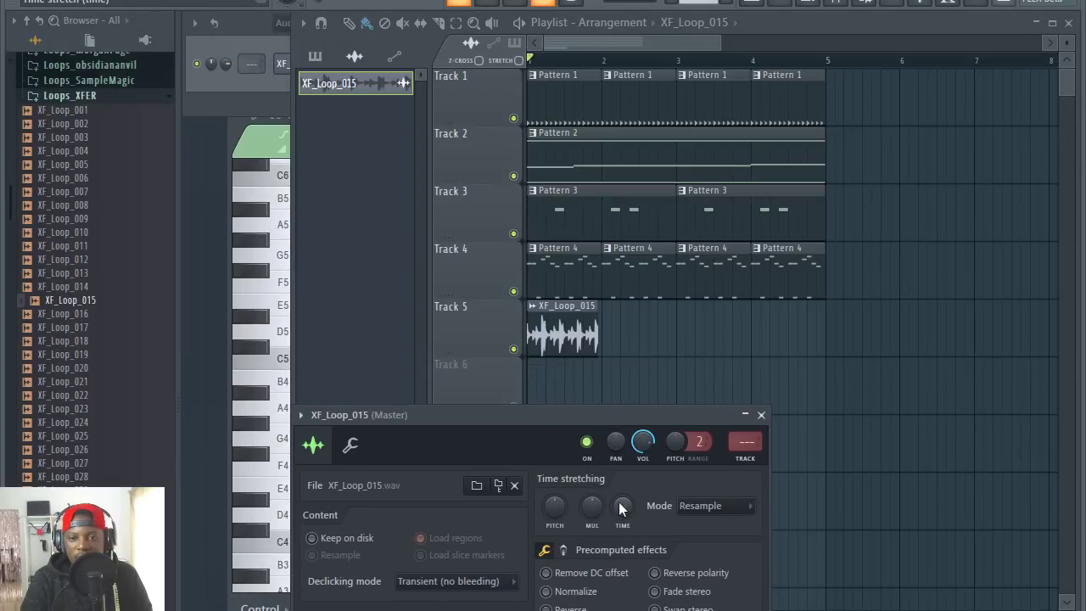
pyautogui.moveTo(619, 343); pyautogui.dragTo(806, 325)
# Step: Lower the volume of XF_Loop_015 and adjust its pitch while the arrangement plays
pyautogui.press('space')
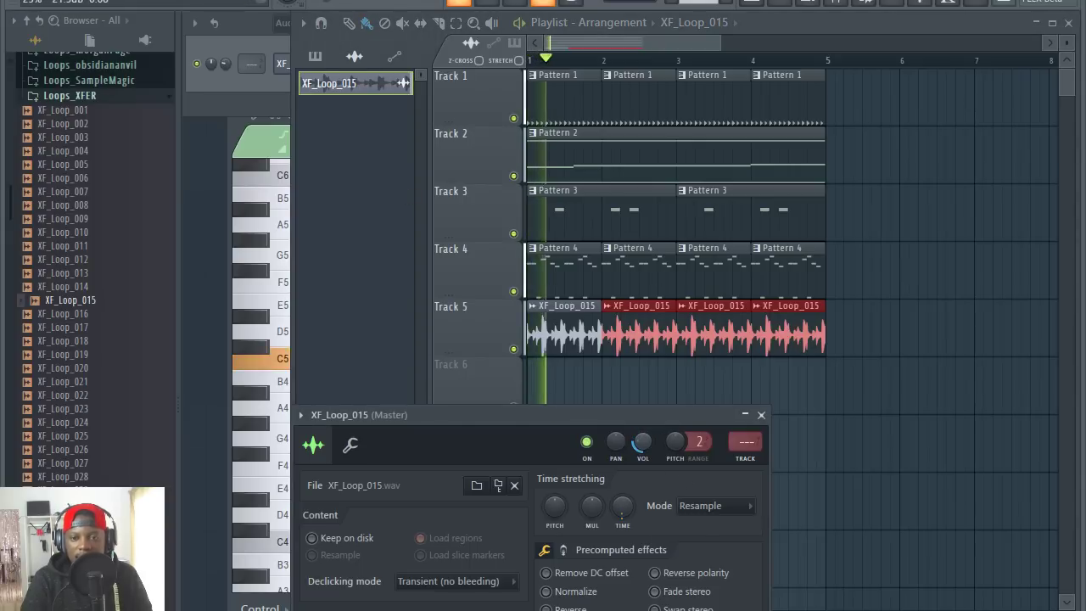
pyautogui.moveTo(676, 442); pyautogui.dragTo(642, 459)
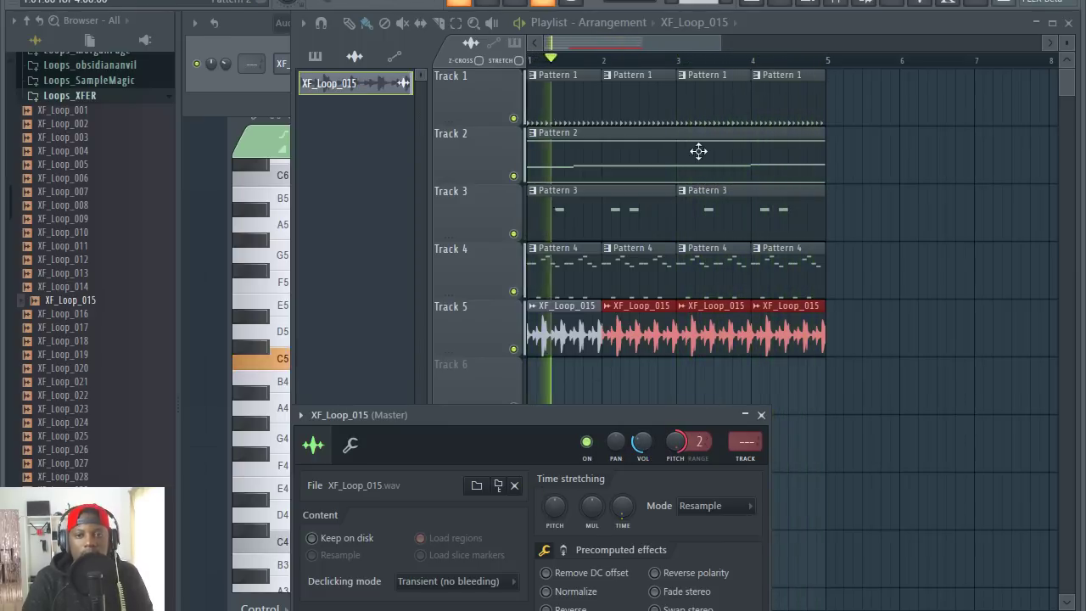
pyautogui.click(757, 34)
pyautogui.press('space')
# Step: Preview further Loops_XFER samples and place XF_Loop_019 at bar 1 of Track 6
pyautogui.click(100, 357)
pyautogui.click(82, 407)
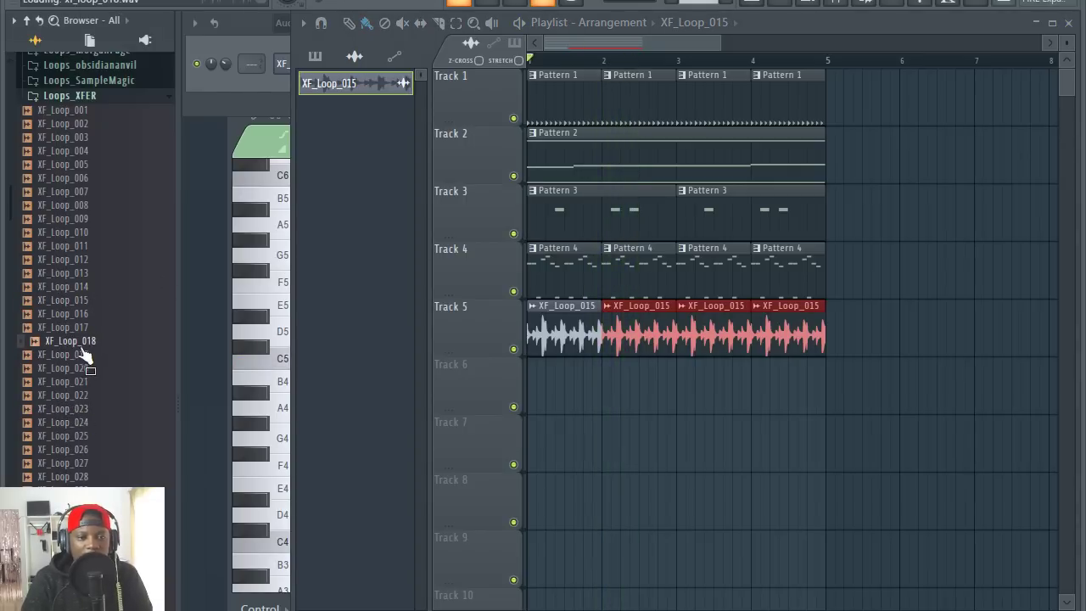
pyautogui.moveTo(298, 389); pyautogui.dragTo(532, 374)
# Step: Time-stretch XF_Loop_019 to one bar and lower its volume while the arrangement plays
pyautogui.doubleClick(547, 382)
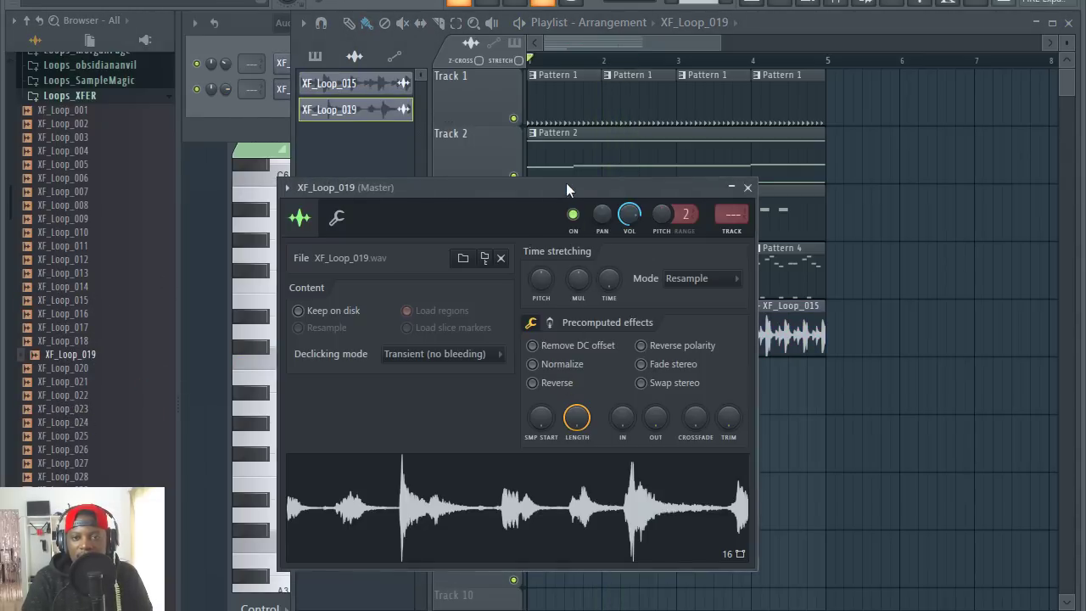
pyautogui.moveTo(564, 187); pyautogui.dragTo(630, 450)
pyautogui.moveTo(680, 528); pyautogui.dragTo(679, 528)
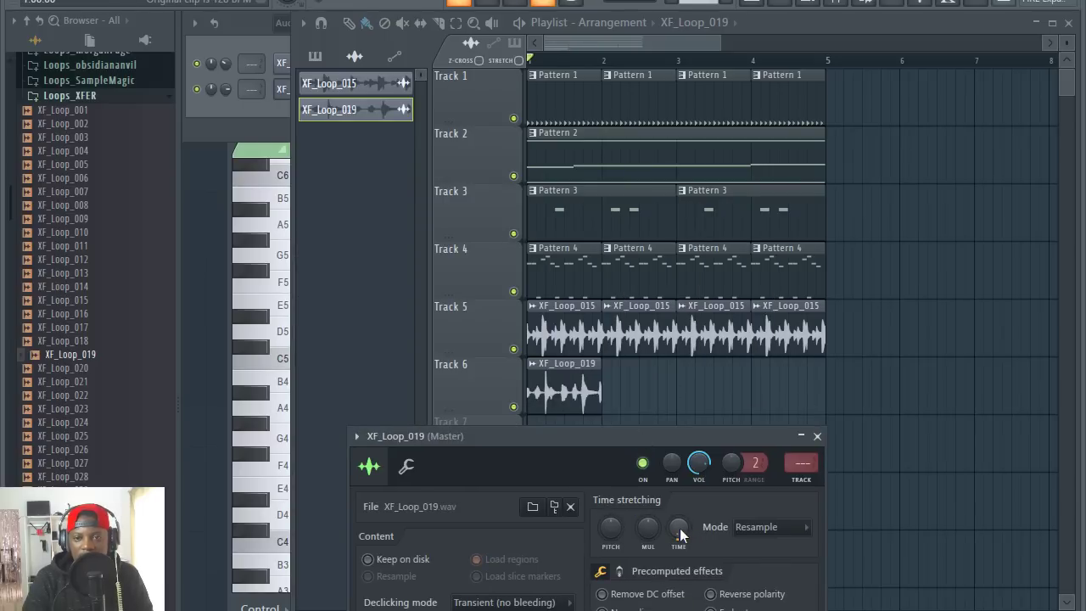
pyautogui.press('space')
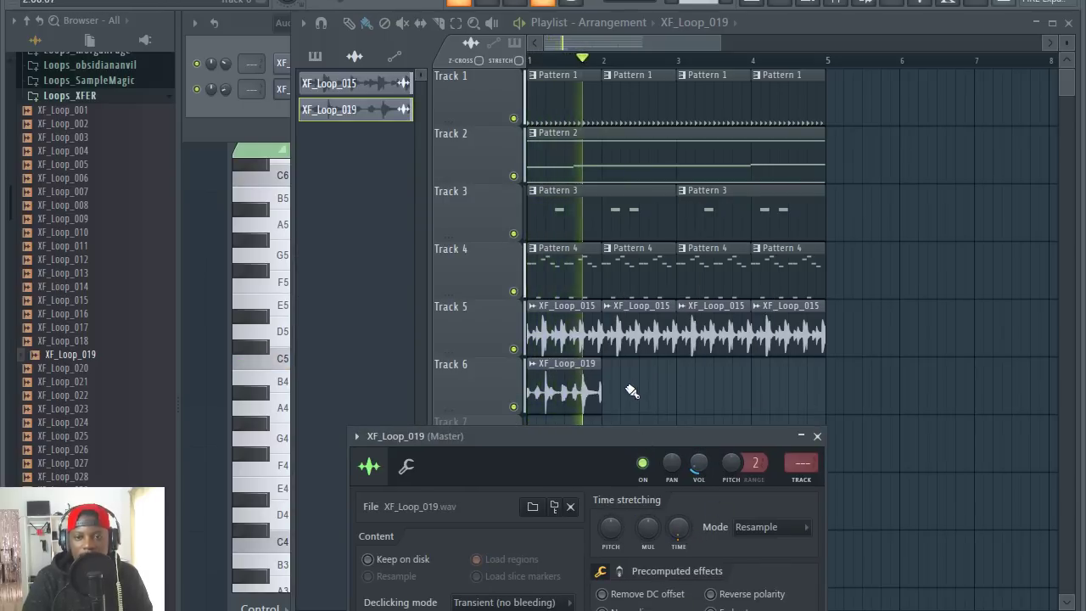
# Step: Repeat the XF_Loop_019 clip across bars 2 to 4 of Track 6
pyautogui.click(630, 388)
pyautogui.click(687, 395)
pyautogui.click(757, 393)
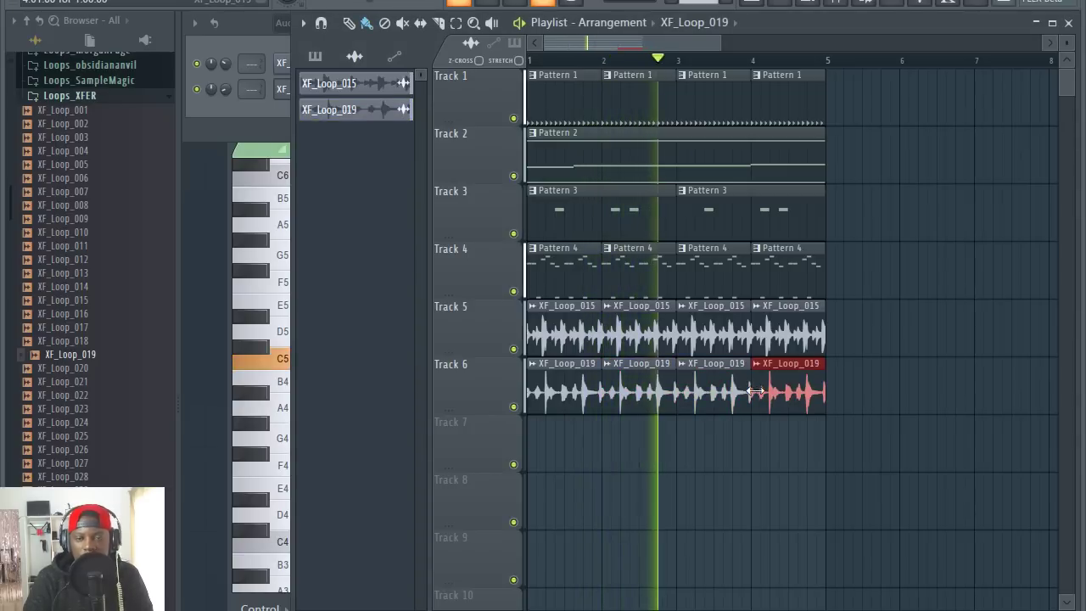
# Step: Listen to the arrangement with both loops and check the track levels in the mixer
pyautogui.click(237, 34)
pyautogui.click(768, 23)
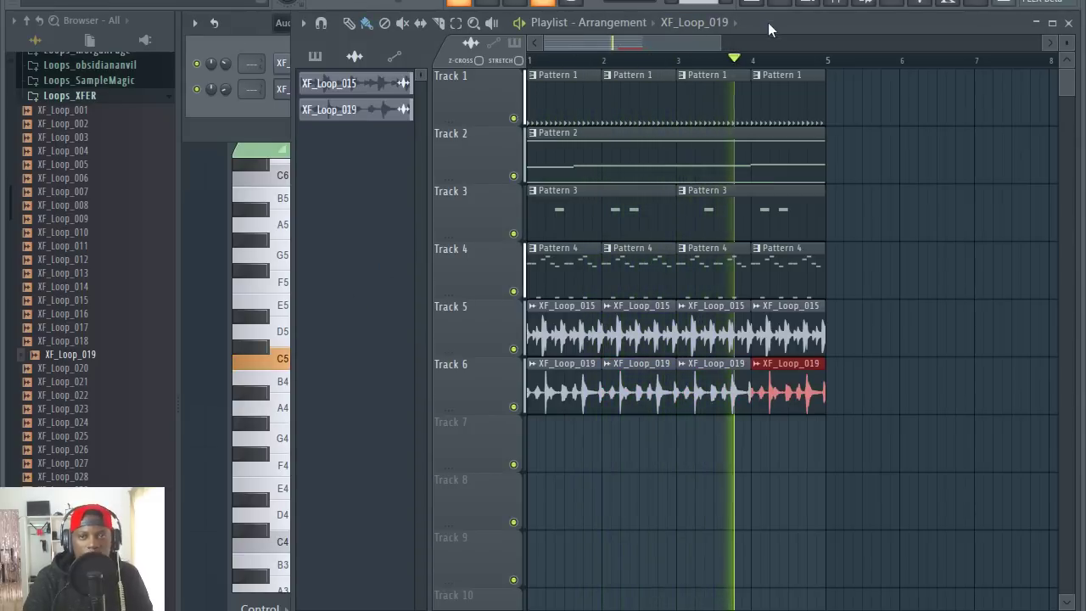
pyautogui.click(251, 56)
pyautogui.click(785, 28)
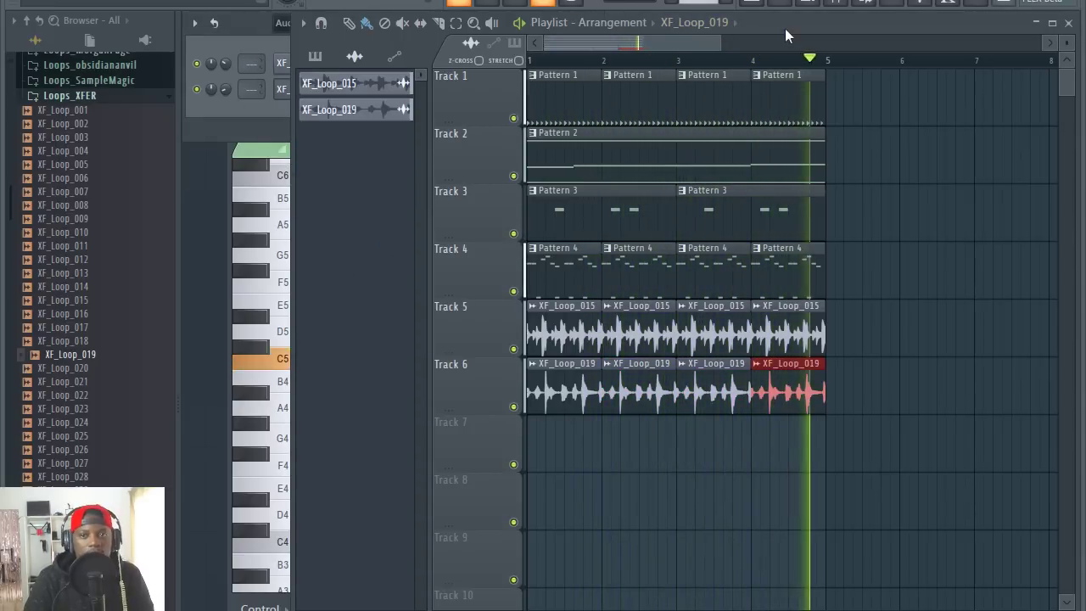
pyautogui.scroll(1, 633, 51)
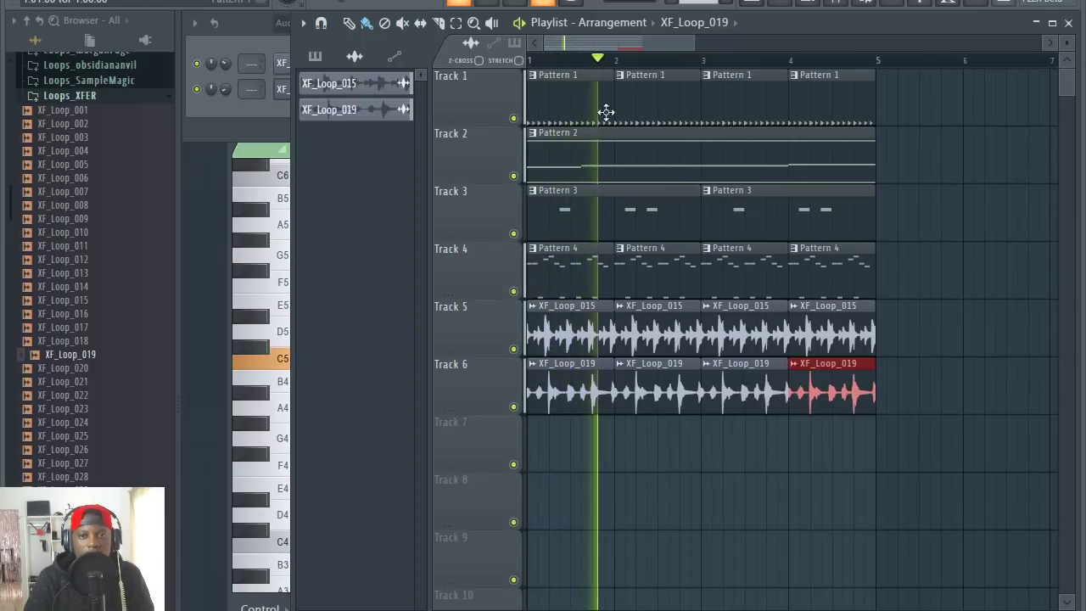
pyautogui.click(834, 4)
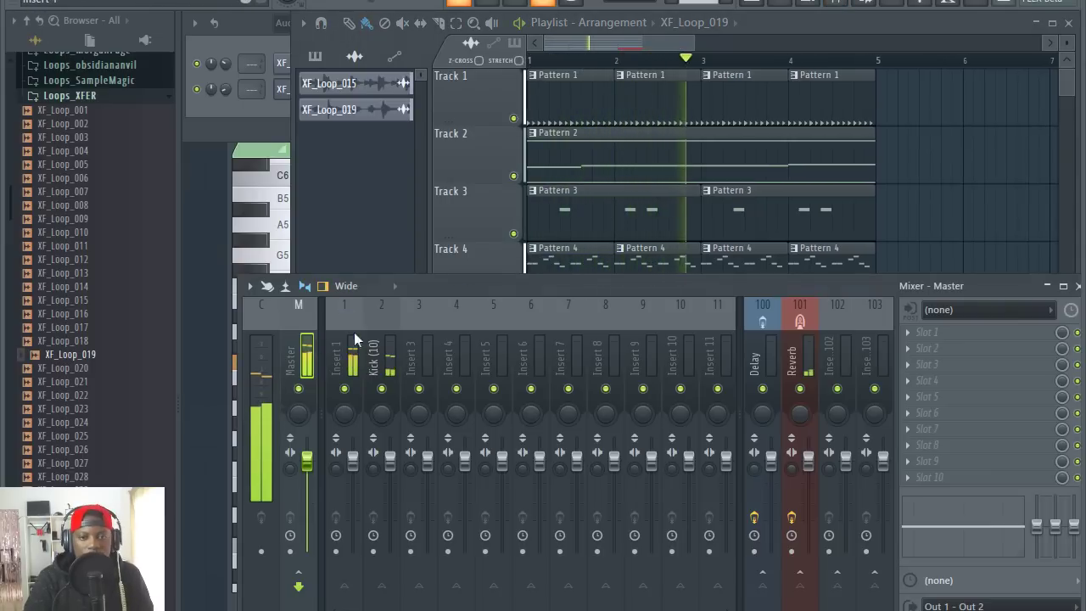
pyautogui.moveTo(449, 290); pyautogui.dragTo(448, 314)
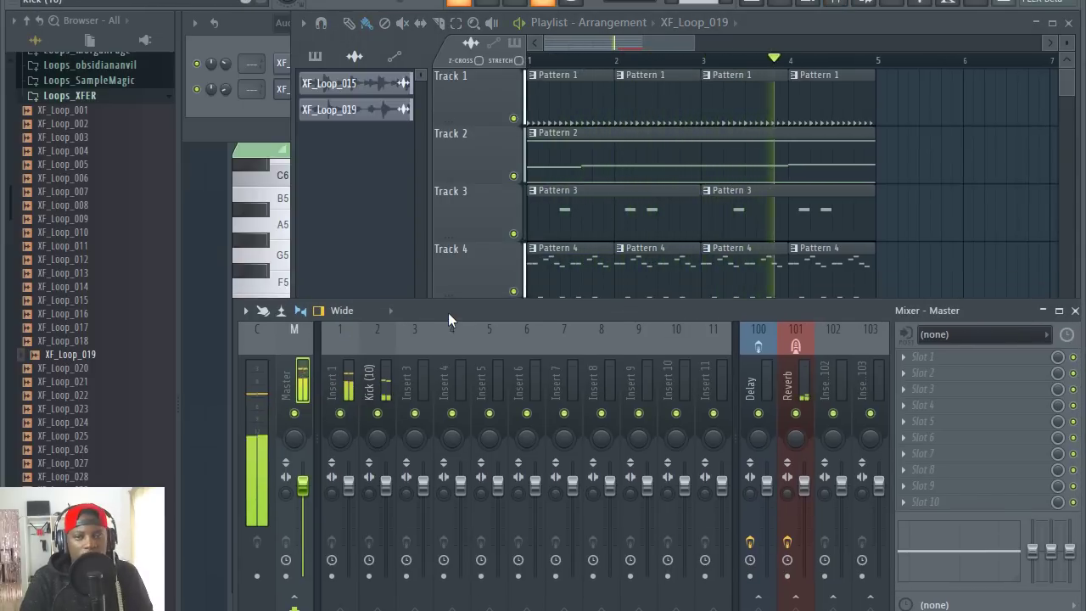
pyautogui.click(813, 22)
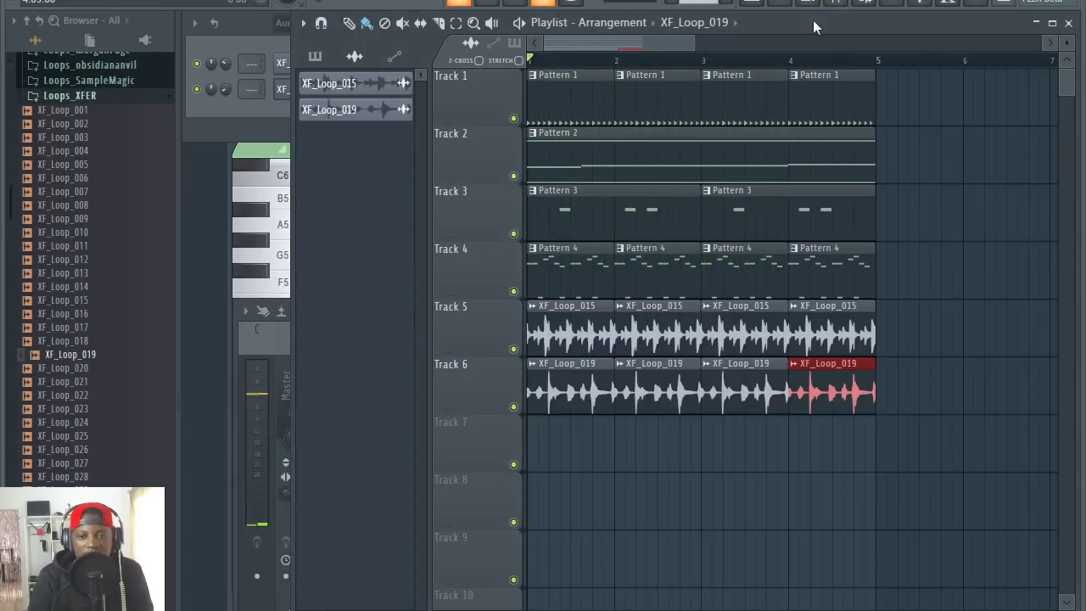